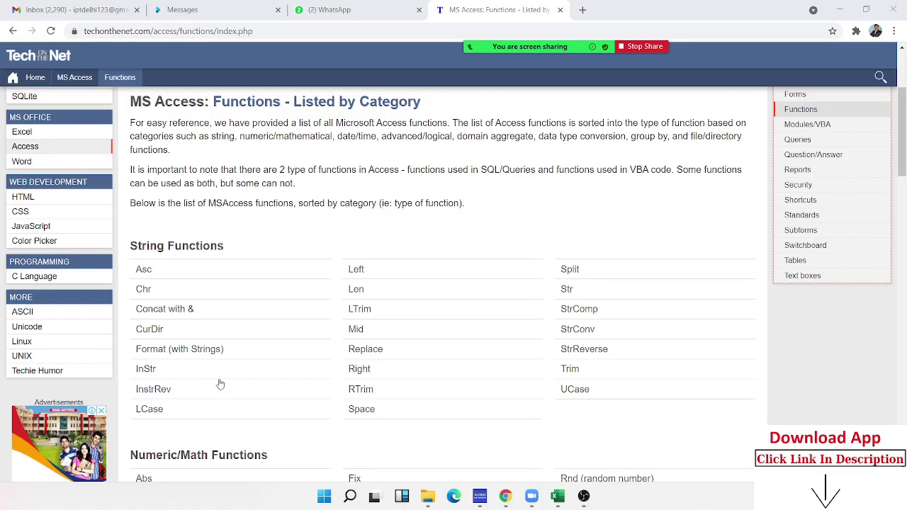
Launch Microsoft Access by searching 'ac' from the Start menu.
{"action": "scroll", "coordinate": [249, 298], "scroll_direction": "down", "scroll_amount": 1}
{"action": "scroll", "coordinate": [257, 295], "scroll_direction": "down", "scroll_amount": 7}
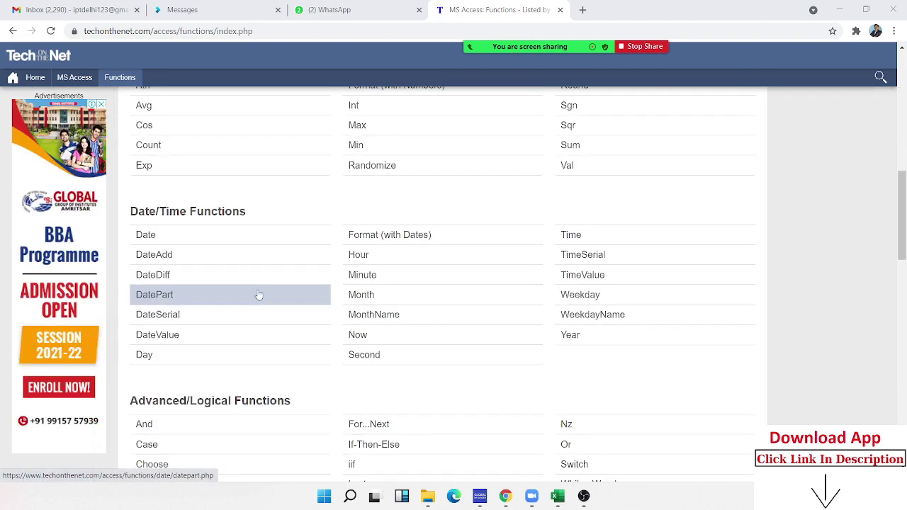
{"action": "scroll", "coordinate": [258, 296], "scroll_direction": "down", "scroll_amount": 5}
{"action": "scroll", "coordinate": [257, 295], "scroll_direction": "down", "scroll_amount": 2}
{"action": "scroll", "coordinate": [311, 297], "scroll_direction": "down", "scroll_amount": 3}
{"action": "scroll", "coordinate": [363, 306], "scroll_direction": "down", "scroll_amount": 2}
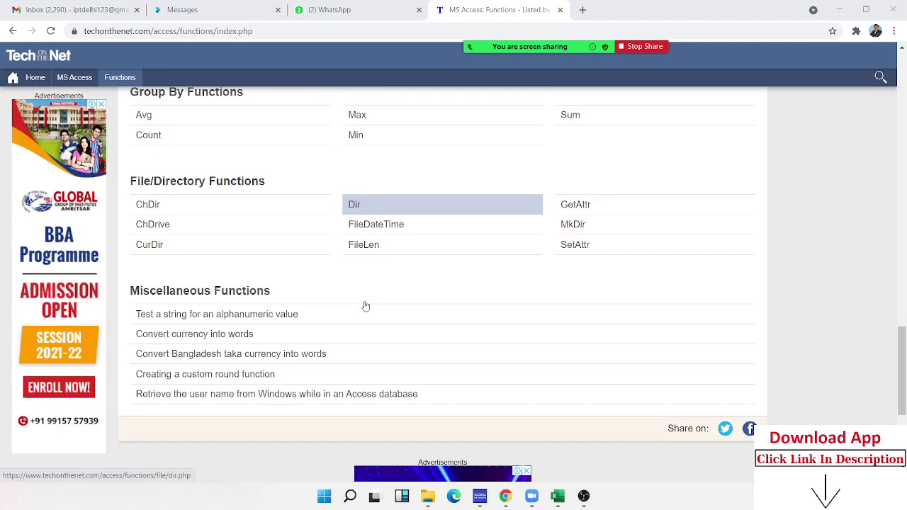
{"action": "scroll", "coordinate": [366, 305], "scroll_direction": "up", "scroll_amount": 4}
{"action": "scroll", "coordinate": [366, 306], "scroll_direction": "up", "scroll_amount": 4}
{"action": "scroll", "coordinate": [355, 297], "scroll_direction": "up", "scroll_amount": 3}
{"action": "scroll", "coordinate": [355, 292], "scroll_direction": "up", "scroll_amount": 3}
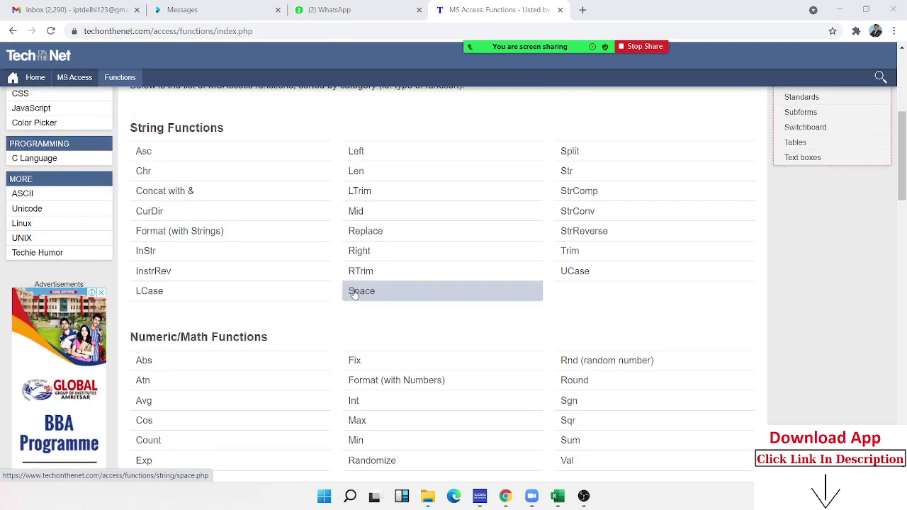
{"action": "scroll", "coordinate": [281, 205], "scroll_direction": "up", "scroll_amount": 1}
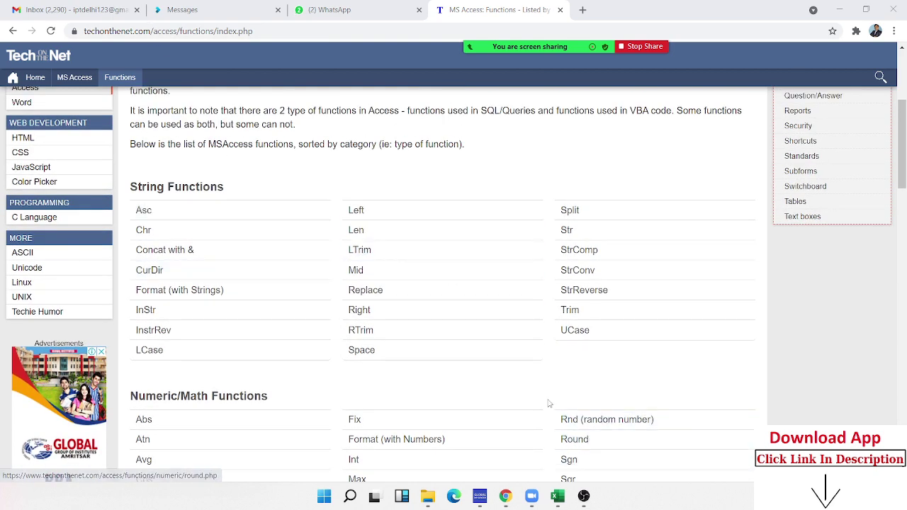
{"action": "key", "text": "super"}
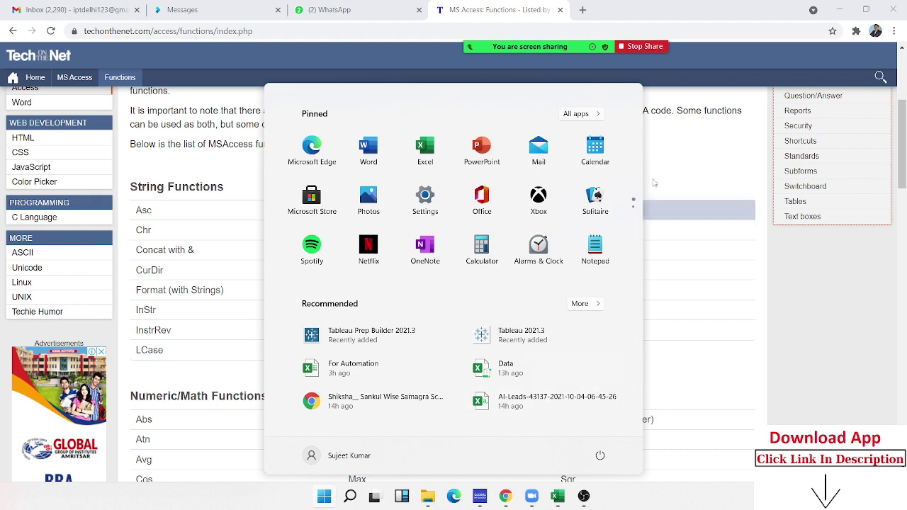
{"action": "type", "text": "acc"}
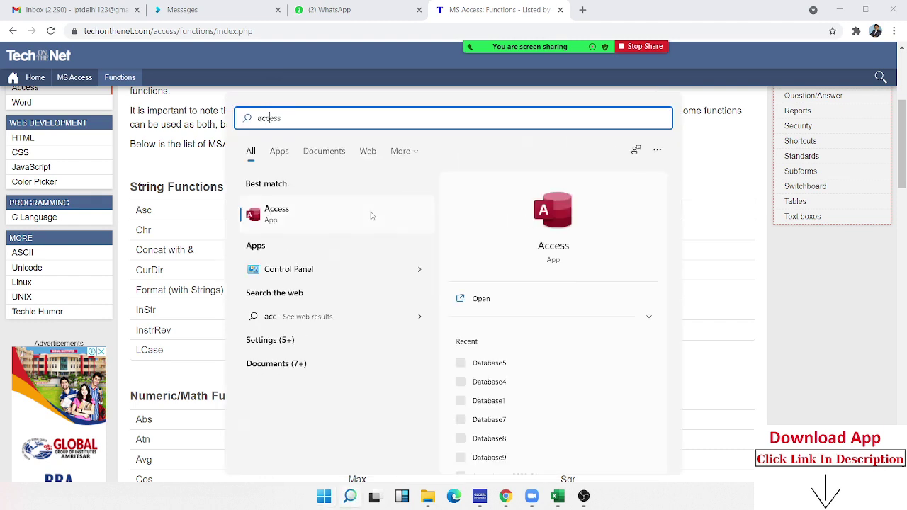
{"action": "left_click", "coordinate": [563, 224]}
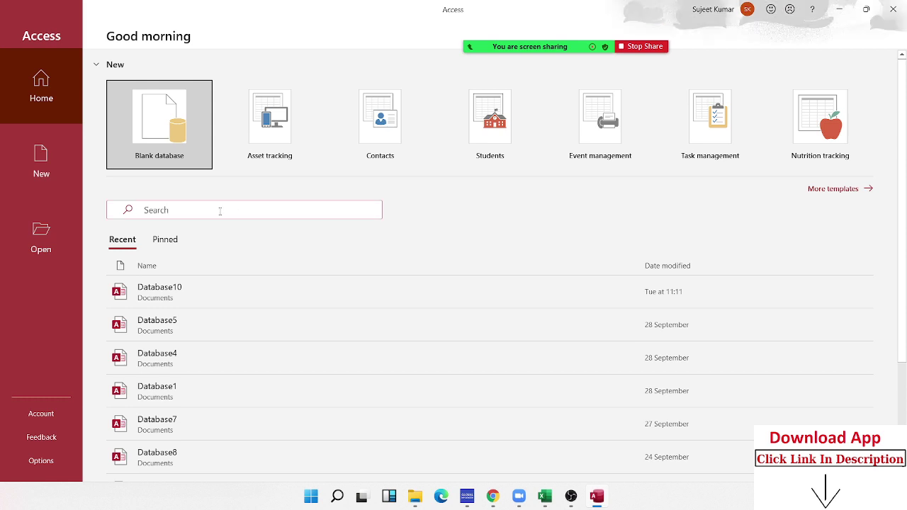
Back out of creating a blank database to reach the Access start screen.
{"action": "left_click", "coordinate": [177, 158]}
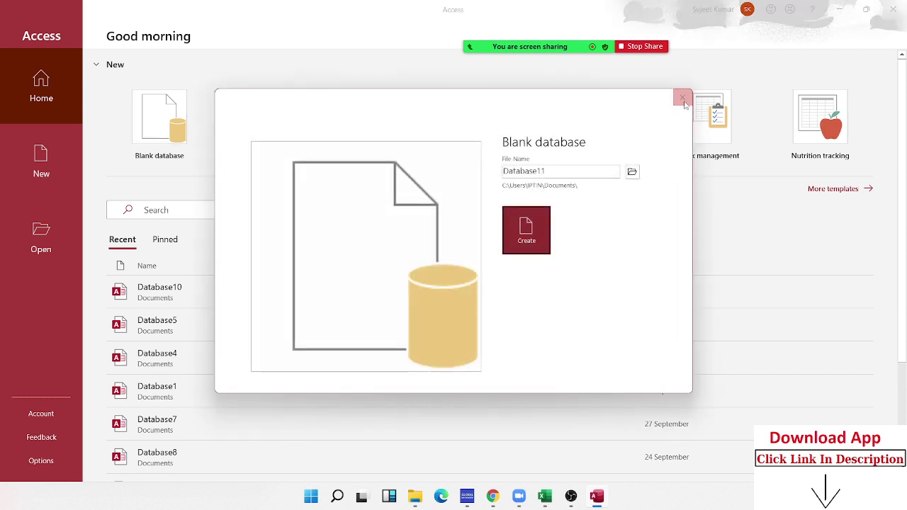
{"action": "left_click", "coordinate": [682, 95]}
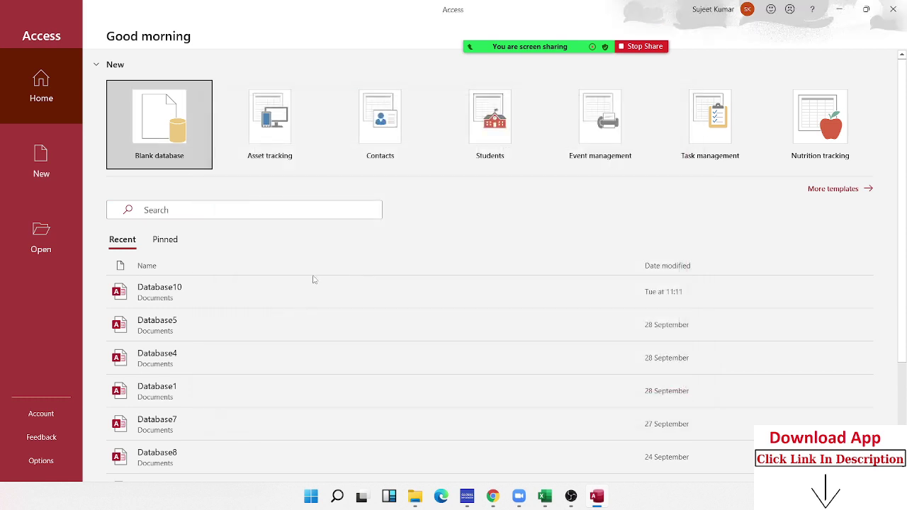
{"action": "scroll", "coordinate": [216, 425], "scroll_direction": "down", "scroll_amount": 1}
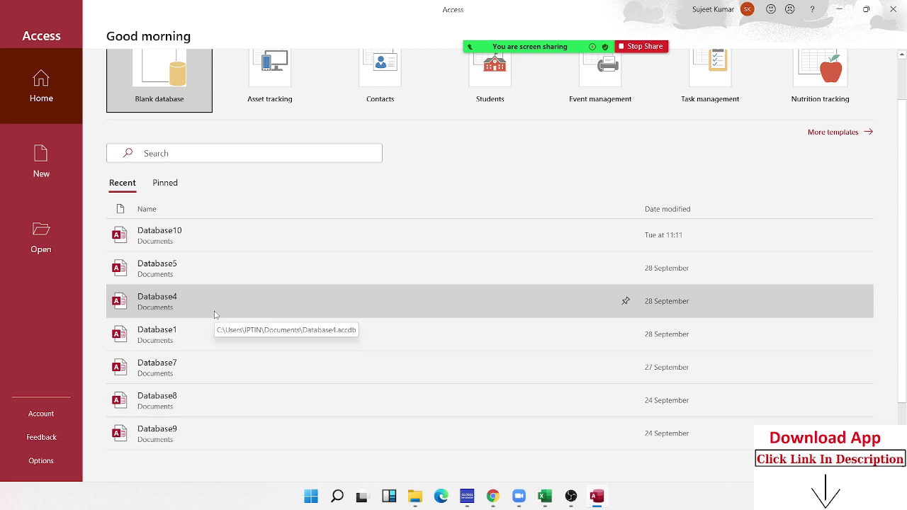
Open Database10, then its DT form and the Data table datasheet.
{"action": "left_click", "coordinate": [188, 245]}
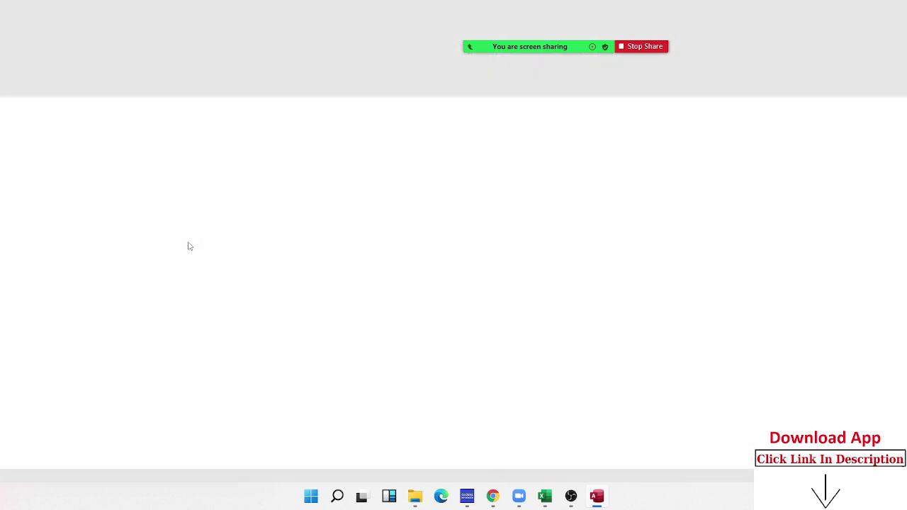
{"action": "left_click", "coordinate": [38, 174]}
{"action": "double_click", "coordinate": [38, 175]}
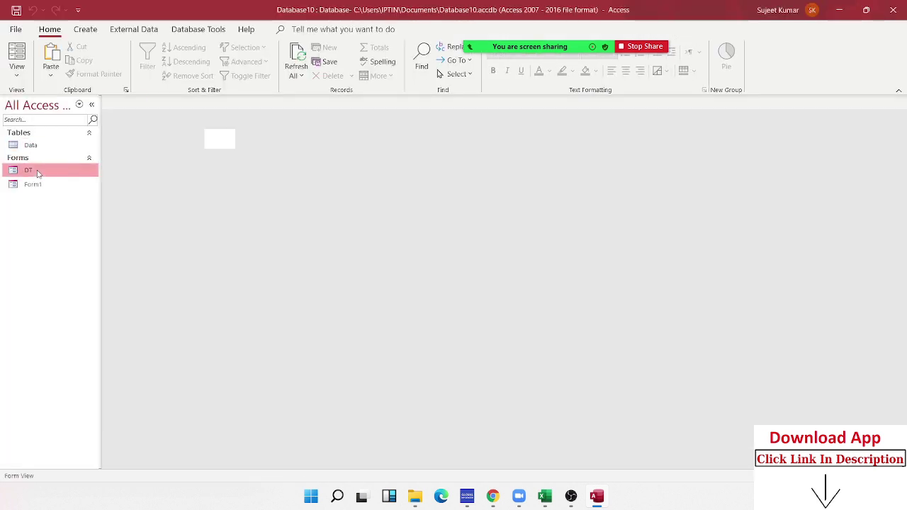
{"action": "double_click", "coordinate": [32, 145]}
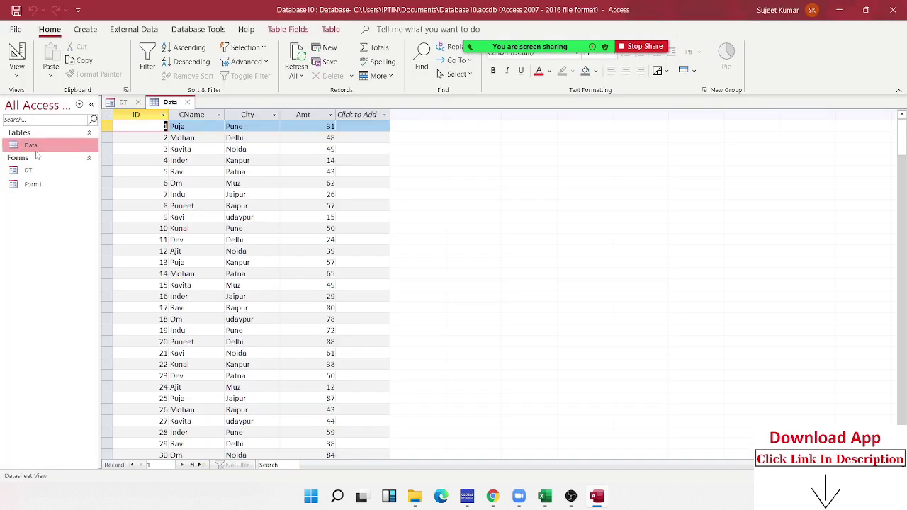
{"action": "left_click", "coordinate": [202, 217]}
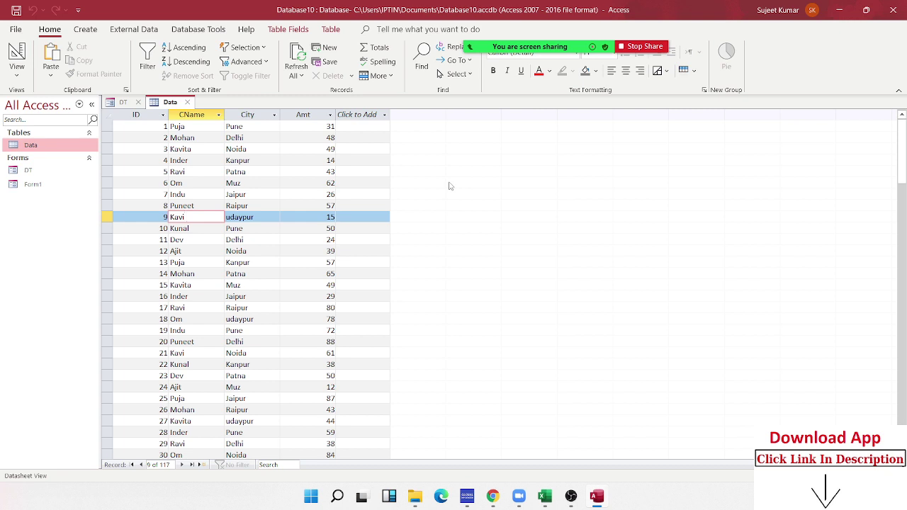
Glance at the TechOnTheNet functions page, minimize Chrome, and go to the Tell Me search box.
{"action": "left_click", "coordinate": [491, 500]}
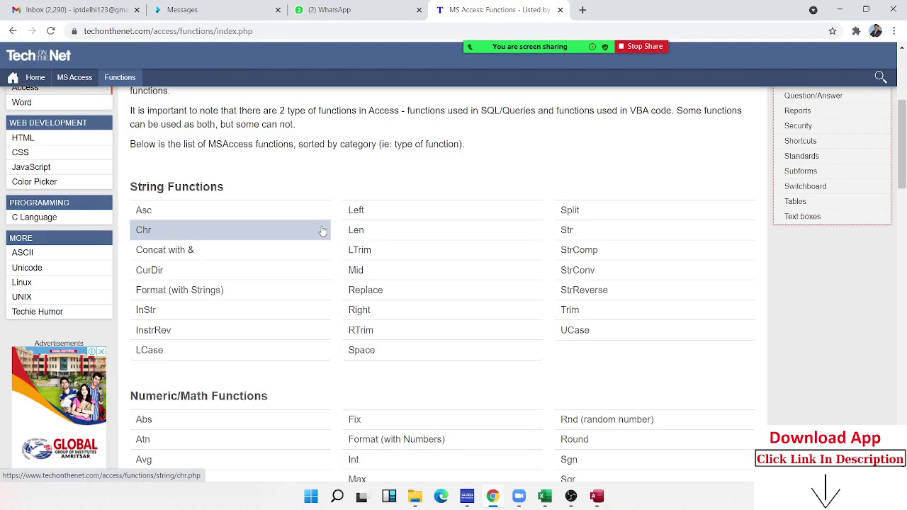
{"action": "left_click", "coordinate": [838, 10]}
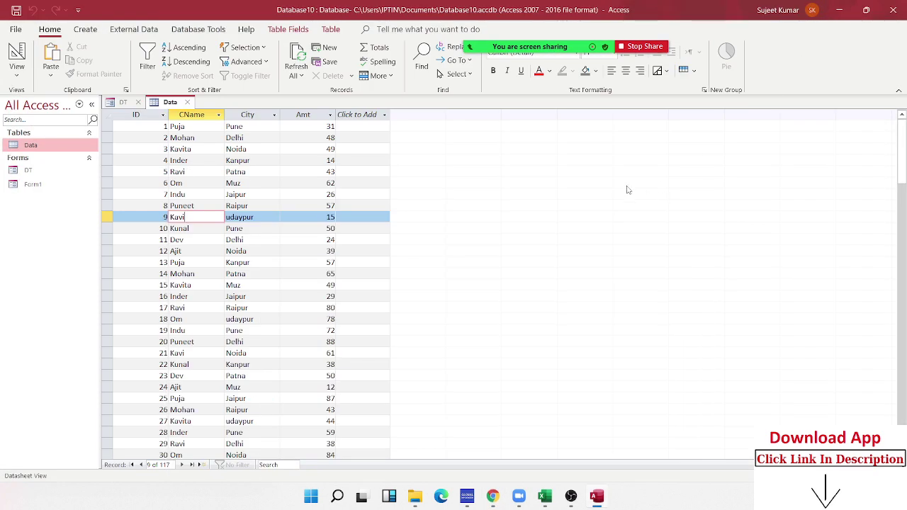
{"action": "left_click", "coordinate": [416, 29]}
{"action": "left_click", "coordinate": [416, 29]}
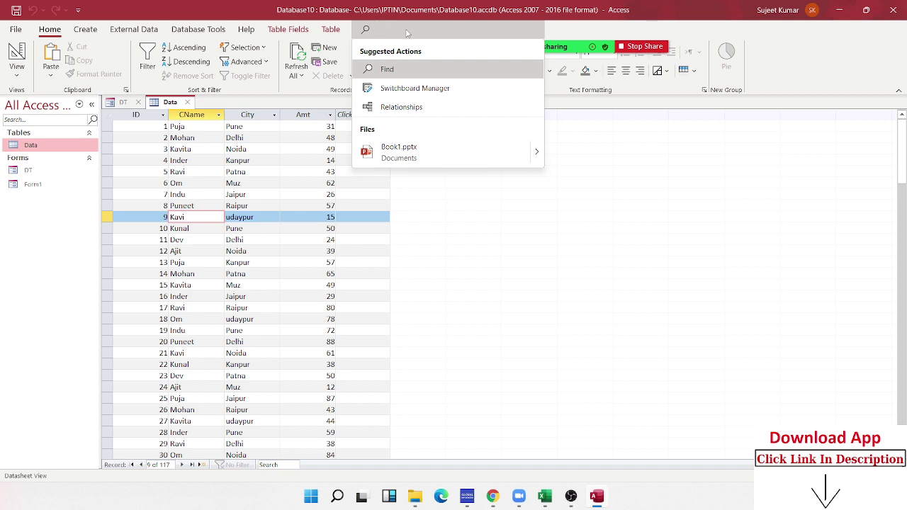
Search 'function' and open the Access Functions (by category) help article.
{"action": "type", "text": "function"}
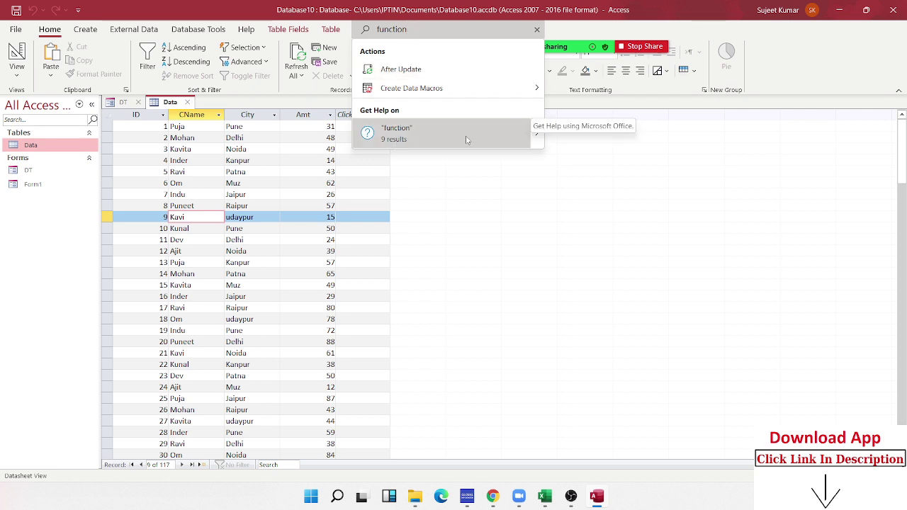
{"action": "mouse_move", "coordinate": [536, 133]}
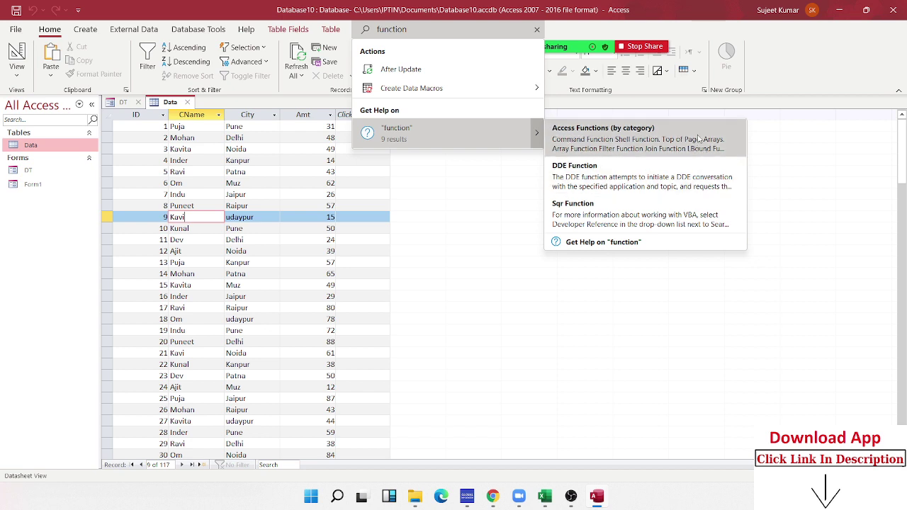
{"action": "left_click", "coordinate": [698, 139]}
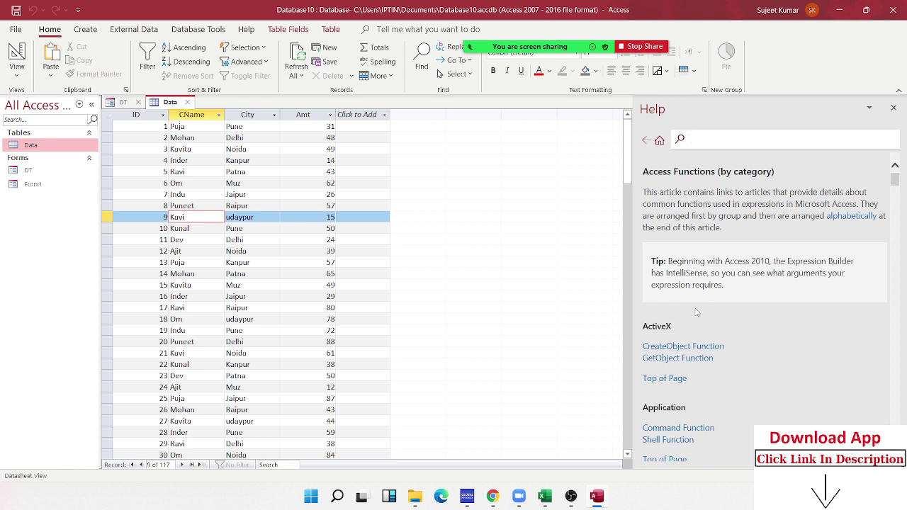
{"action": "scroll", "coordinate": [700, 311], "scroll_direction": "down", "scroll_amount": 1}
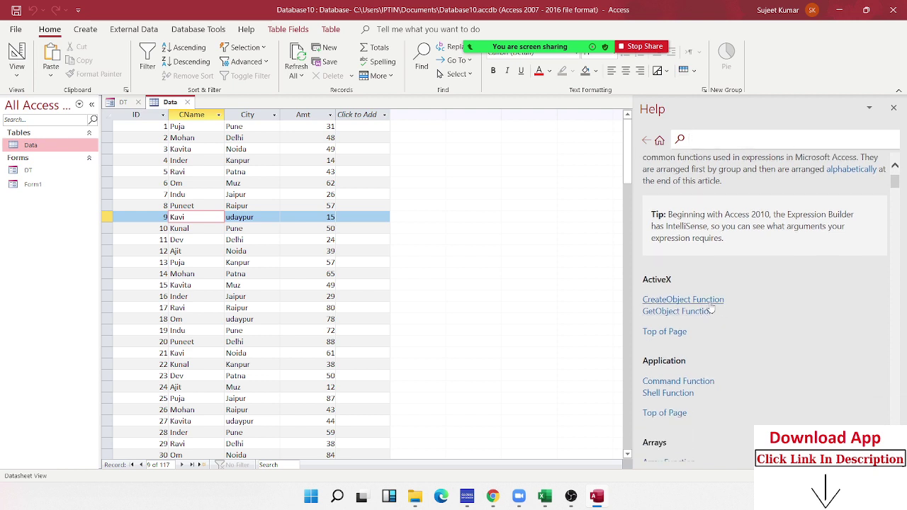
{"action": "scroll", "coordinate": [715, 316], "scroll_direction": "down", "scroll_amount": 1}
{"action": "scroll", "coordinate": [715, 317], "scroll_direction": "down", "scroll_amount": 1}
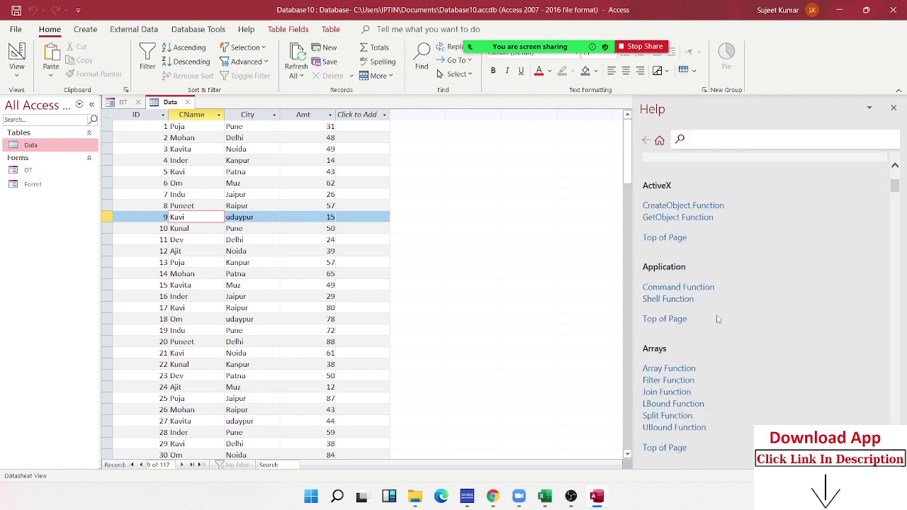
{"action": "scroll", "coordinate": [717, 319], "scroll_direction": "down", "scroll_amount": 1}
{"action": "scroll", "coordinate": [716, 316], "scroll_direction": "down", "scroll_amount": 2}
{"action": "scroll", "coordinate": [704, 309], "scroll_direction": "down", "scroll_amount": 2}
{"action": "scroll", "coordinate": [694, 301], "scroll_direction": "down", "scroll_amount": 1}
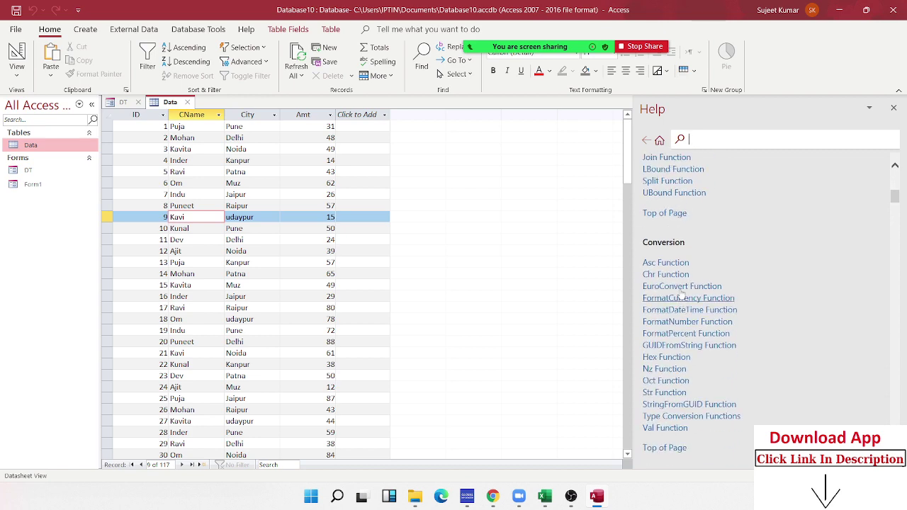
{"action": "scroll", "coordinate": [679, 294], "scroll_direction": "down", "scroll_amount": 2}
{"action": "scroll", "coordinate": [679, 292], "scroll_direction": "down", "scroll_amount": 1}
{"action": "scroll", "coordinate": [678, 292], "scroll_direction": "down", "scroll_amount": 2}
{"action": "scroll", "coordinate": [678, 293], "scroll_direction": "down", "scroll_amount": 3}
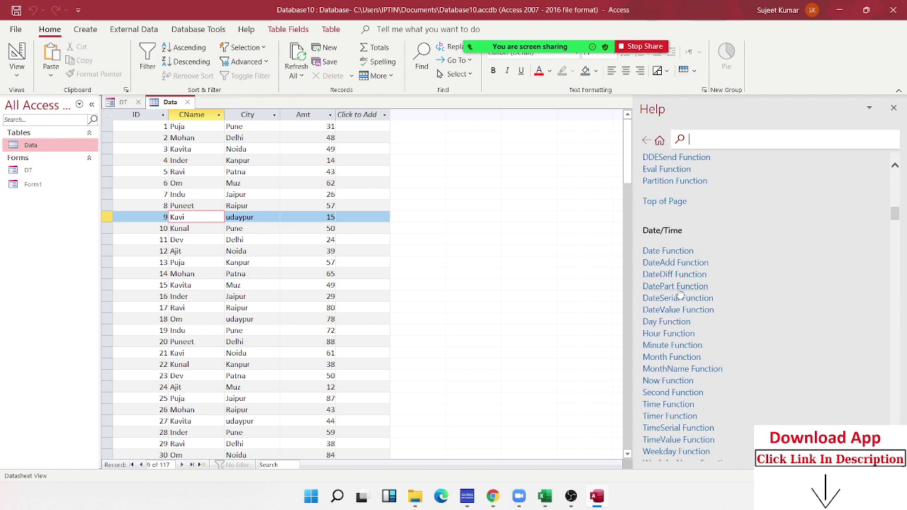
{"action": "scroll", "coordinate": [678, 293], "scroll_direction": "down", "scroll_amount": 2}
{"action": "scroll", "coordinate": [679, 292], "scroll_direction": "down", "scroll_amount": 3}
{"action": "scroll", "coordinate": [679, 291], "scroll_direction": "down", "scroll_amount": 3}
{"action": "scroll", "coordinate": [679, 291], "scroll_direction": "down", "scroll_amount": 1}
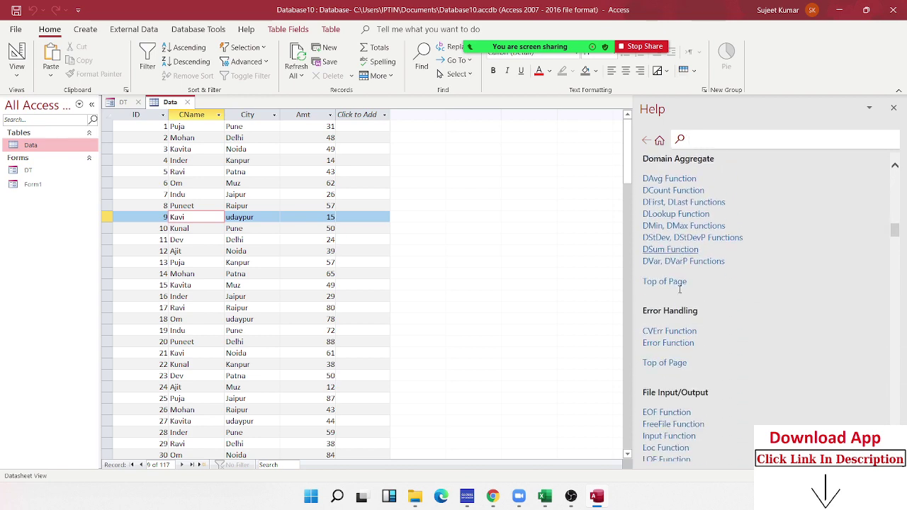
{"action": "scroll", "coordinate": [679, 289], "scroll_direction": "down", "scroll_amount": 2}
{"action": "scroll", "coordinate": [679, 290], "scroll_direction": "down", "scroll_amount": 2}
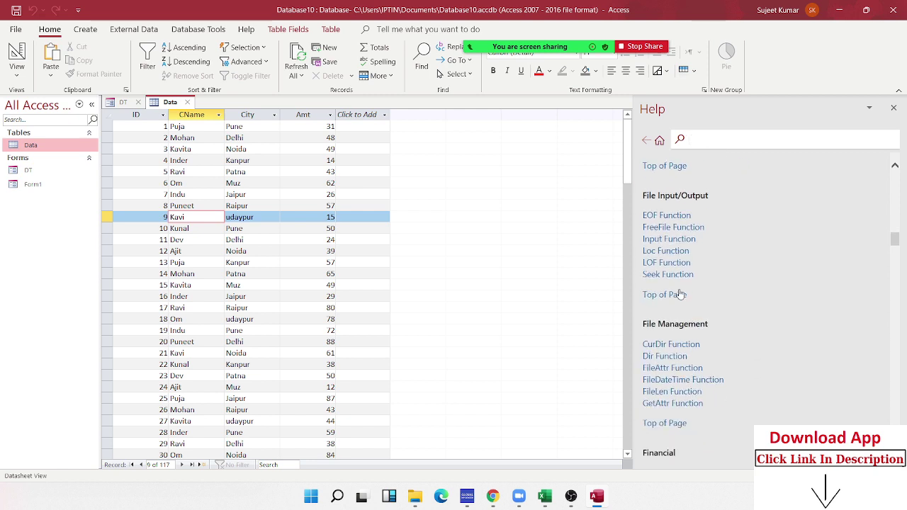
{"action": "scroll", "coordinate": [679, 292], "scroll_direction": "down", "scroll_amount": 1}
{"action": "scroll", "coordinate": [688, 318], "scroll_direction": "down", "scroll_amount": 3}
{"action": "scroll", "coordinate": [688, 319], "scroll_direction": "down", "scroll_amount": 3}
{"action": "scroll", "coordinate": [691, 319], "scroll_direction": "down", "scroll_amount": 3}
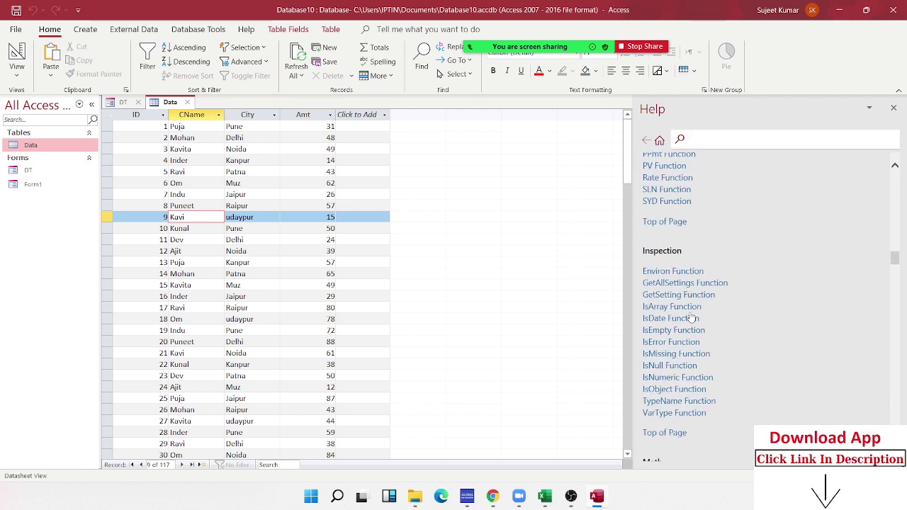
{"action": "scroll", "coordinate": [691, 318], "scroll_direction": "down", "scroll_amount": 3}
{"action": "scroll", "coordinate": [689, 316], "scroll_direction": "down", "scroll_amount": 3}
{"action": "scroll", "coordinate": [686, 313], "scroll_direction": "down", "scroll_amount": 4}
{"action": "scroll", "coordinate": [682, 308], "scroll_direction": "down", "scroll_amount": 4}
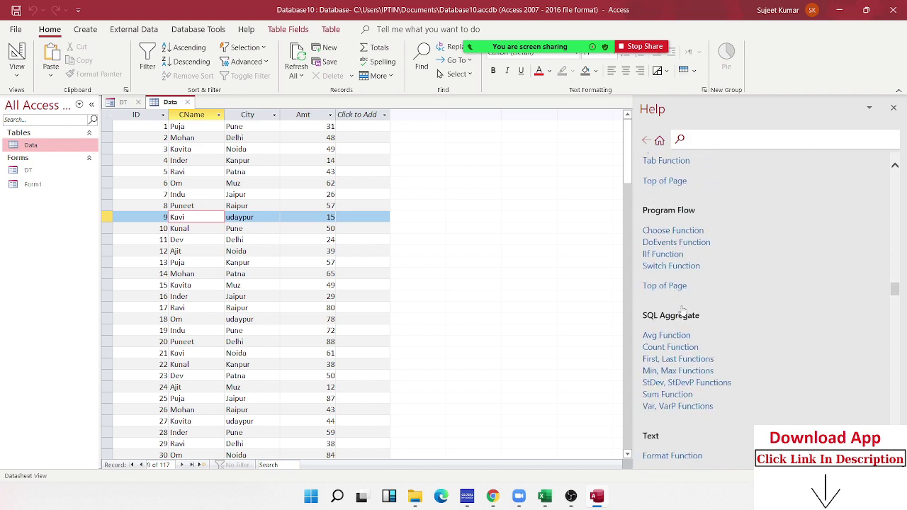
{"action": "scroll", "coordinate": [682, 309], "scroll_direction": "down", "scroll_amount": 7}
{"action": "scroll", "coordinate": [870, 323], "scroll_direction": "down", "scroll_amount": 3}
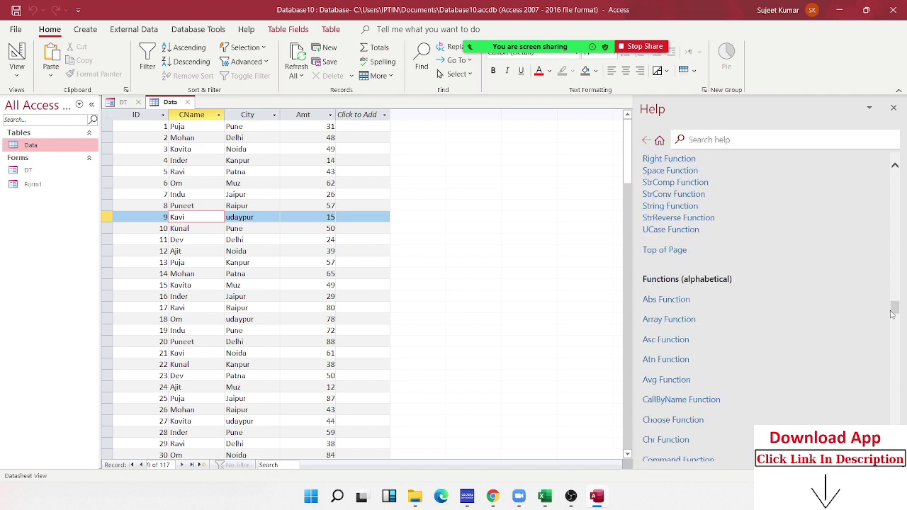
{"action": "key", "text": "Tab"}
{"action": "left_click_drag", "start_coordinate": [901, 308], "coordinate": [904, 170]}
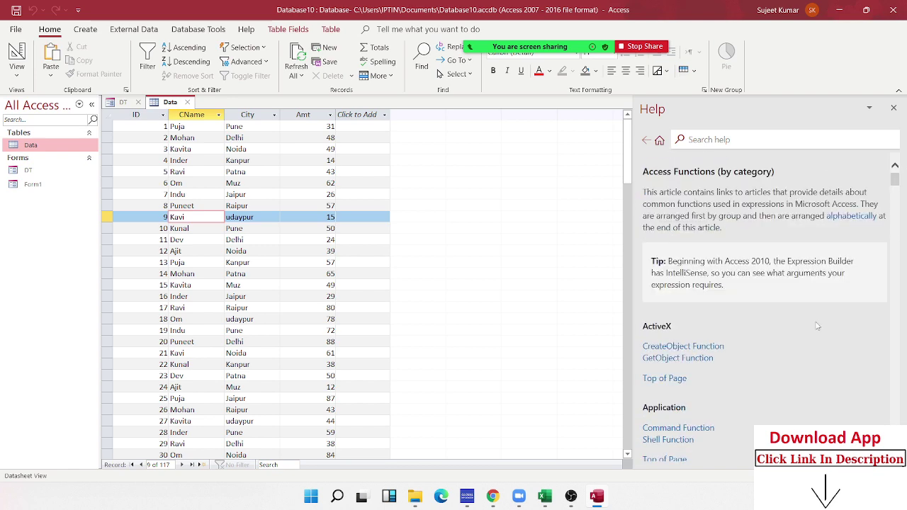
{"action": "scroll", "coordinate": [815, 333], "scroll_direction": "down", "scroll_amount": 3}
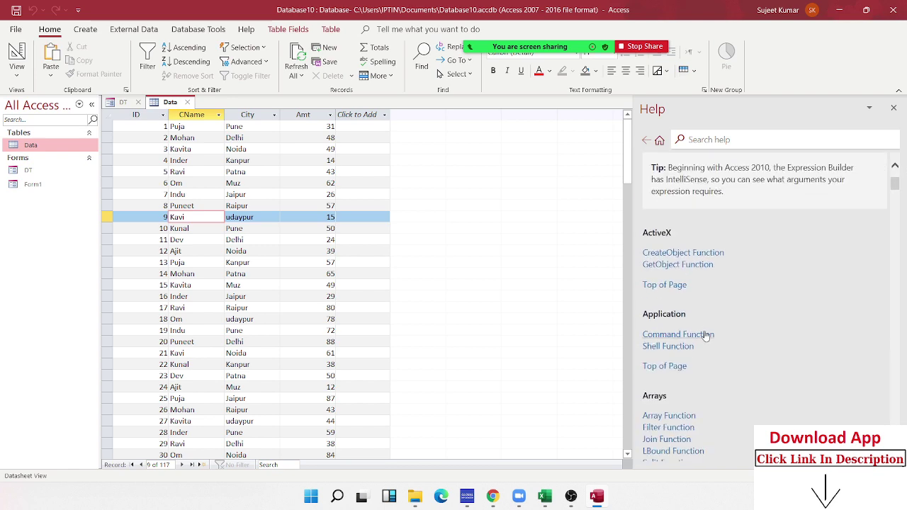
{"action": "double_click", "coordinate": [655, 232]}
{"action": "scroll", "coordinate": [706, 390], "scroll_direction": "down", "scroll_amount": 3}
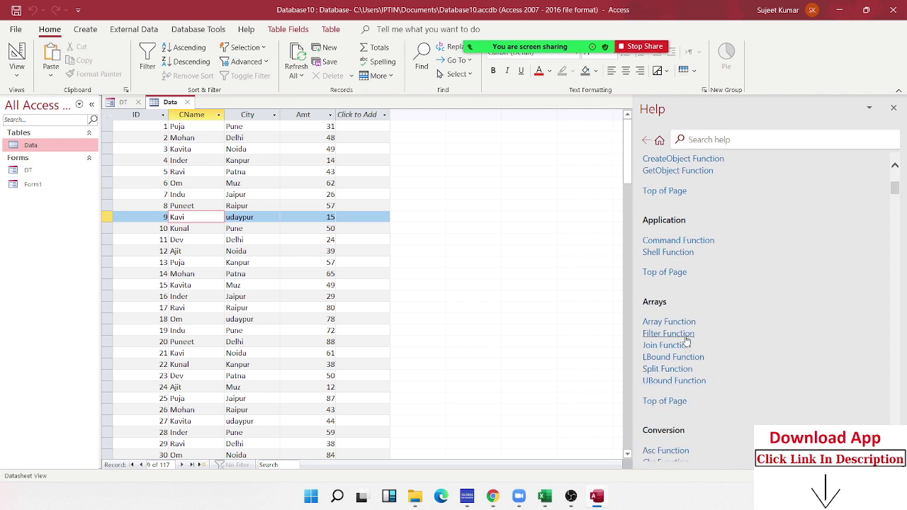
{"action": "scroll", "coordinate": [691, 351], "scroll_direction": "down", "scroll_amount": 2}
{"action": "scroll", "coordinate": [698, 361], "scroll_direction": "down", "scroll_amount": 1}
{"action": "scroll", "coordinate": [700, 365], "scroll_direction": "down", "scroll_amount": 1}
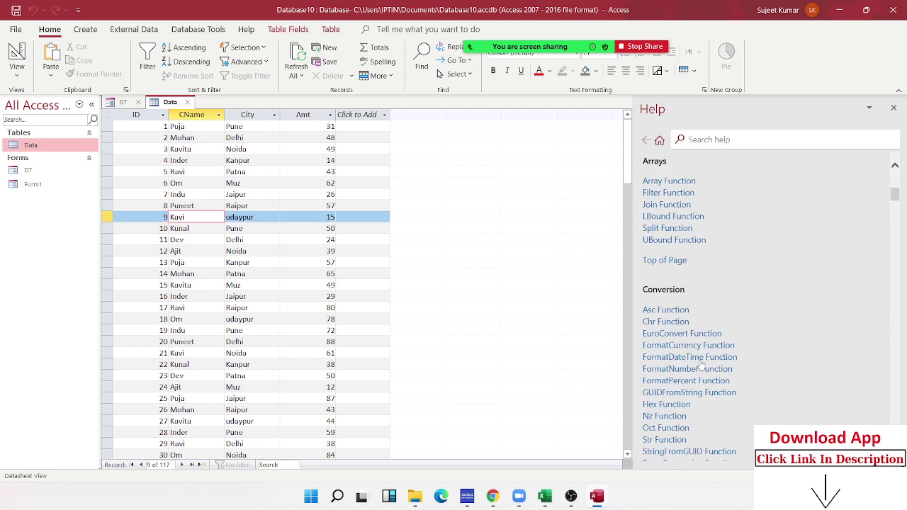
{"action": "scroll", "coordinate": [701, 365], "scroll_direction": "up", "scroll_amount": 5}
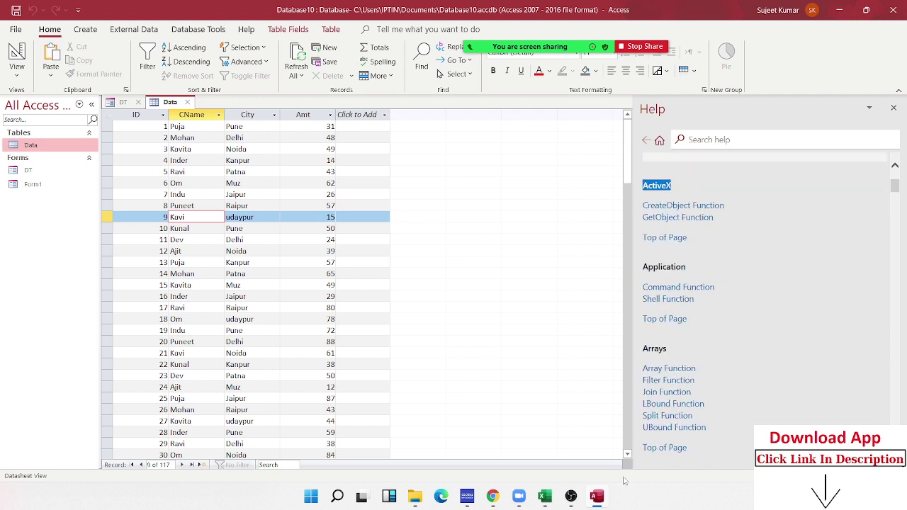
{"action": "left_click", "coordinate": [494, 497]}
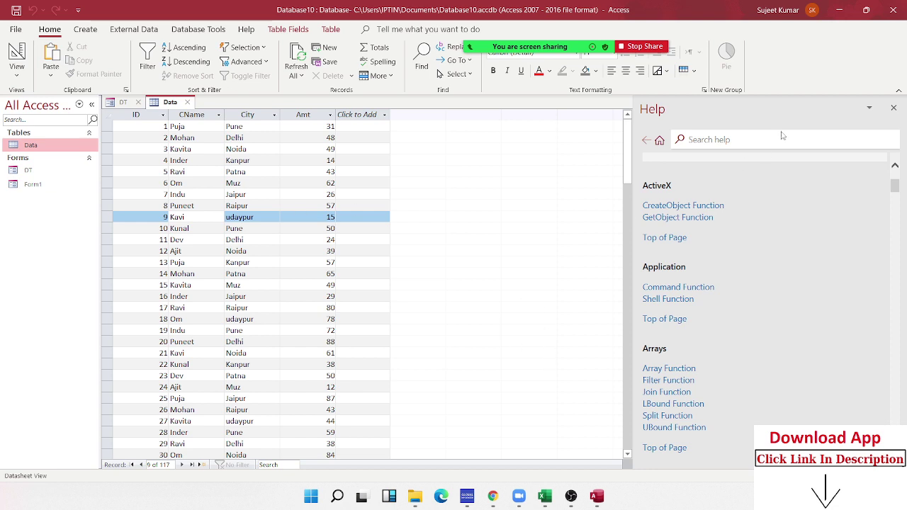
Close the Help pane and switch via Chrome to the For Automation Excel workbook.
{"action": "left_click", "coordinate": [894, 110]}
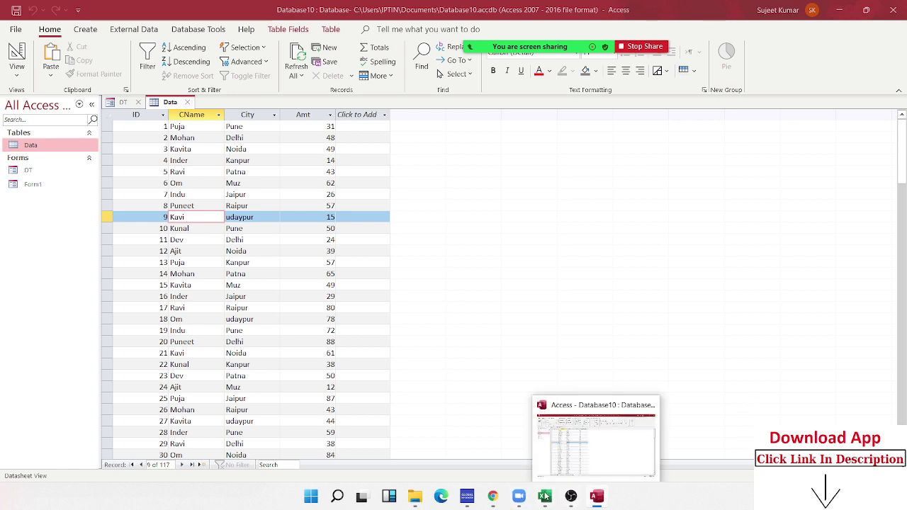
{"action": "left_click", "coordinate": [494, 496]}
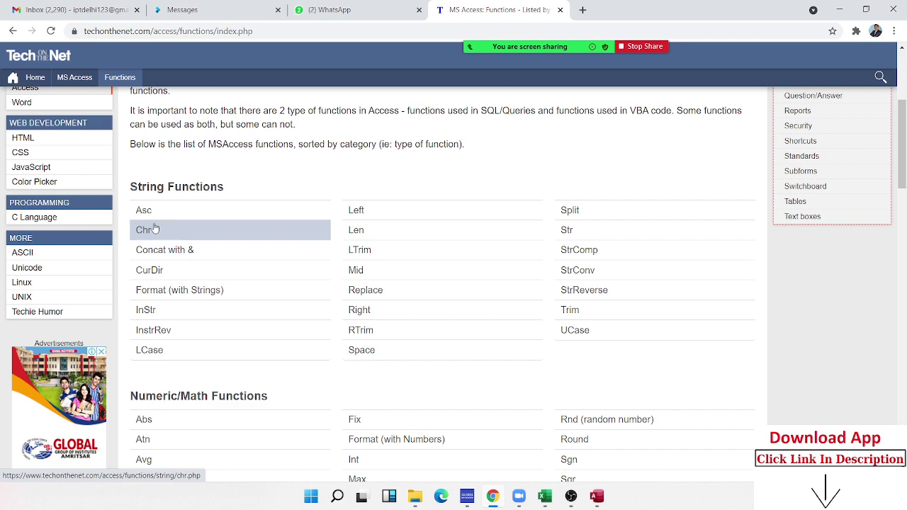
{"action": "left_click", "coordinate": [543, 502]}
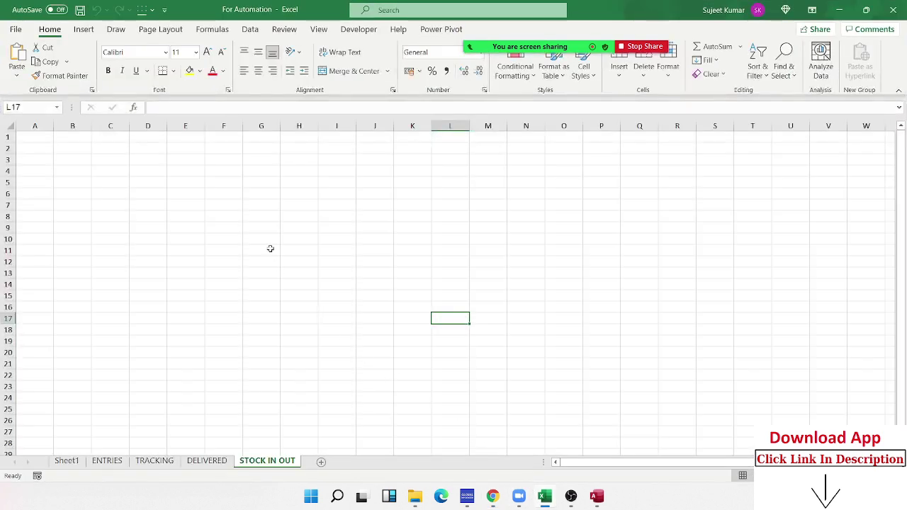
Put A in B3 and =CODE(B3) in C3, giving 65.
{"action": "left_click", "coordinate": [251, 226]}
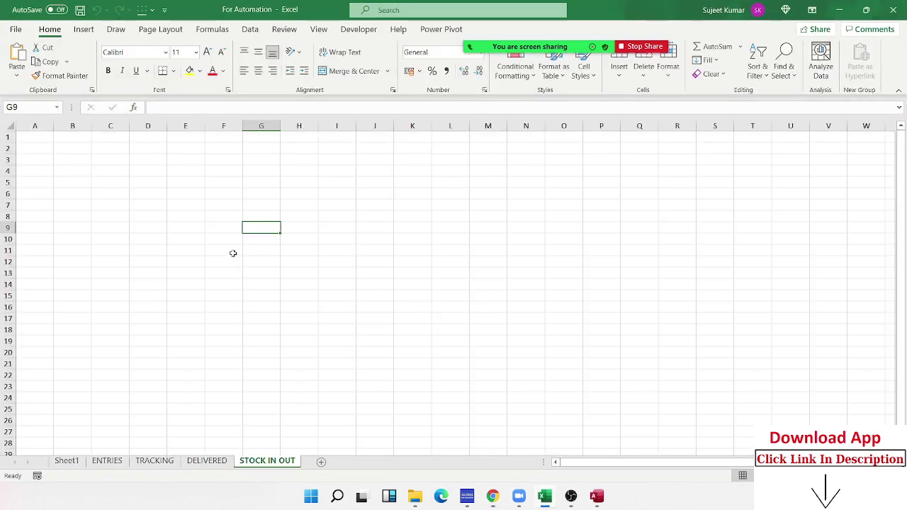
{"action": "scroll", "coordinate": [234, 256], "scroll_direction": "up", "scroll_amount": 5}
{"action": "left_click", "coordinate": [142, 185]}
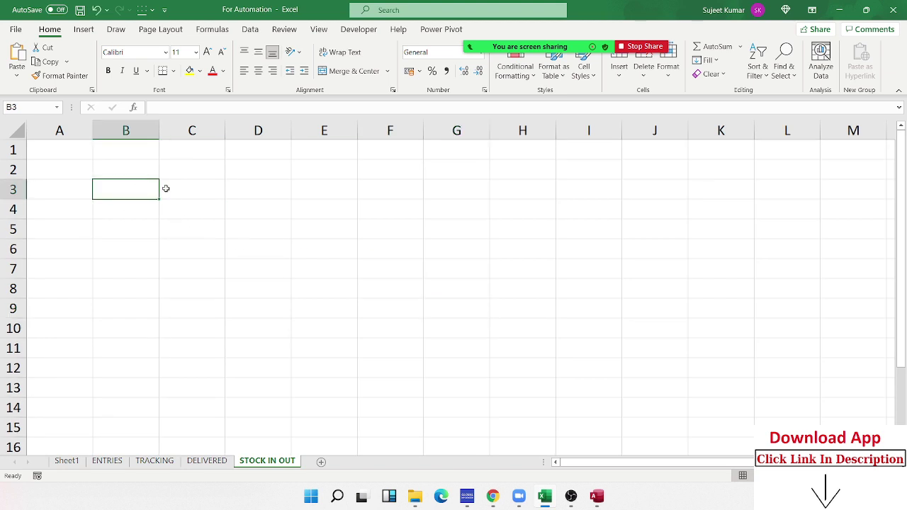
{"action": "type", "text": "A"}
{"action": "left_click", "coordinate": [166, 189]}
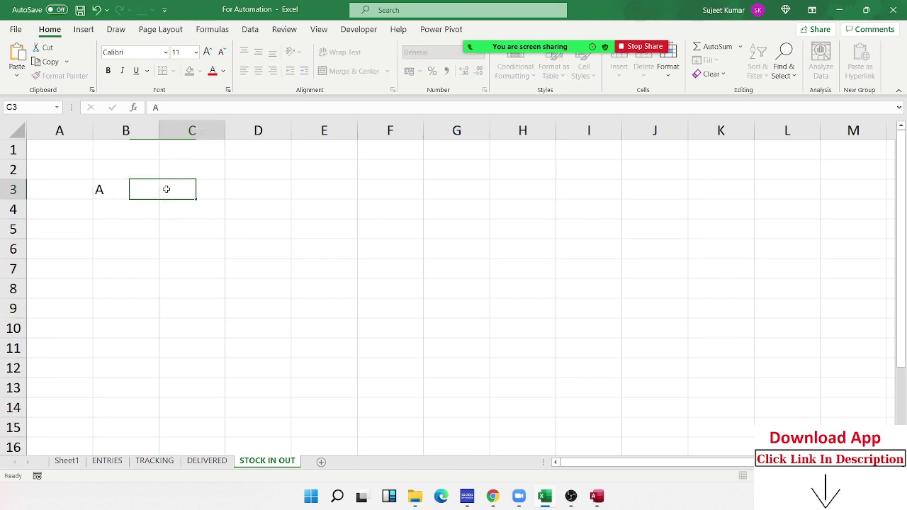
{"action": "type", "text": "=cod"}
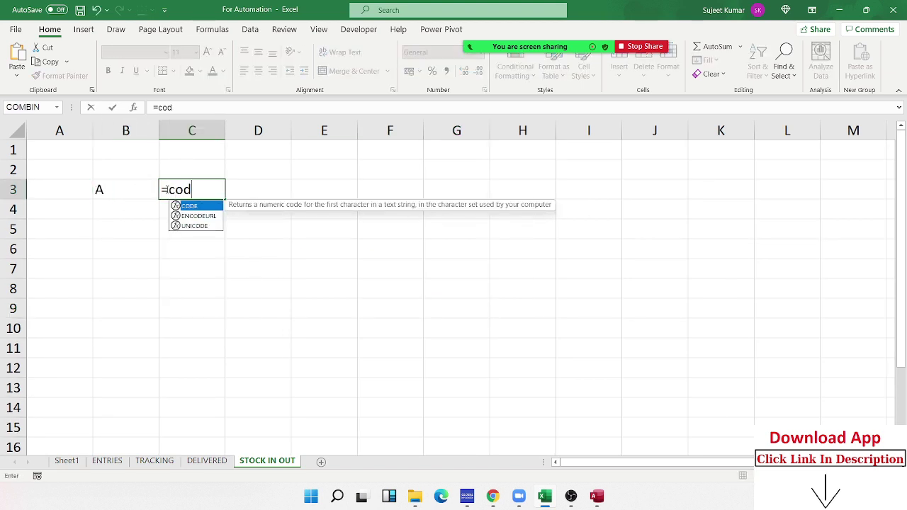
{"action": "key", "text": "Tab"}
{"action": "key", "text": "Left"}
{"action": "key", "text": "Return"}
{"action": "key", "text": "Up"}
{"action": "key", "text": "Left"}
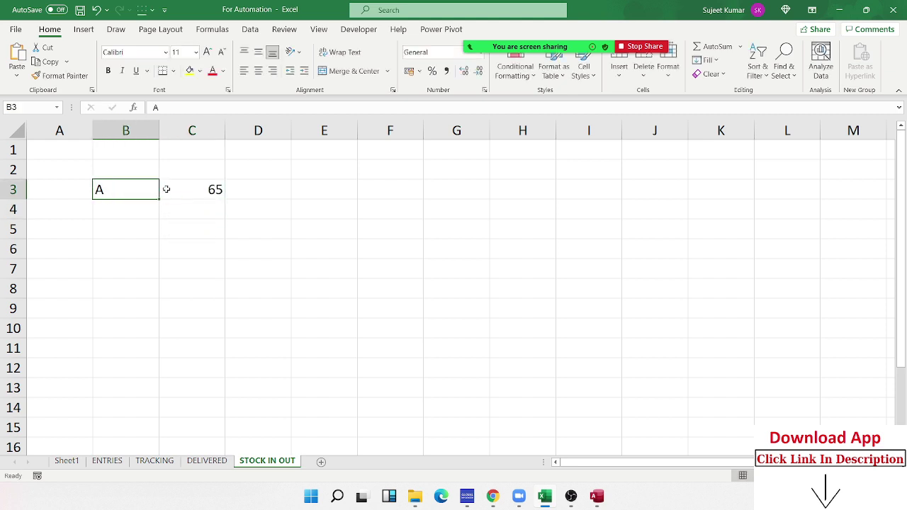
{"action": "key", "text": "Right"}
{"action": "key", "text": "Down"}
{"action": "key", "text": "Up"}
{"action": "key", "text": "Right"}
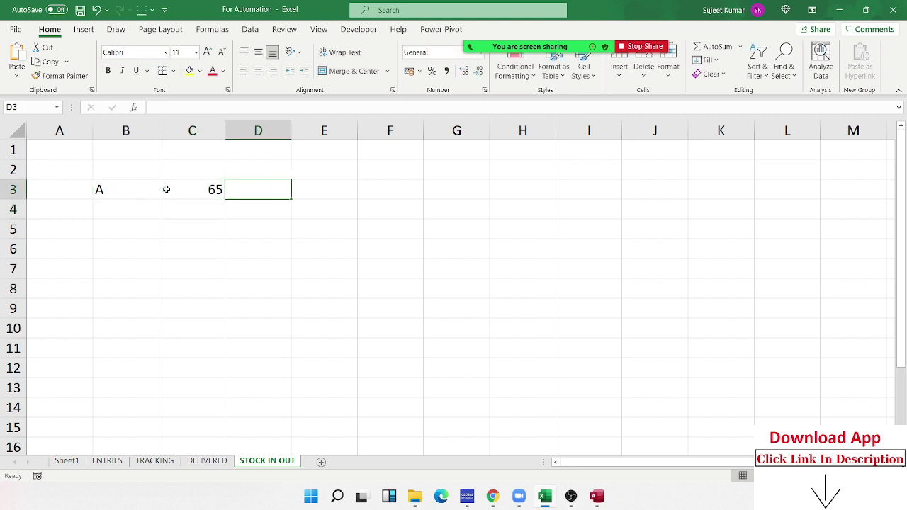
Enter =CHAR(C3) in D3 to turn 65 back into A, then return to Access.
{"action": "type", "text": "=ch"}
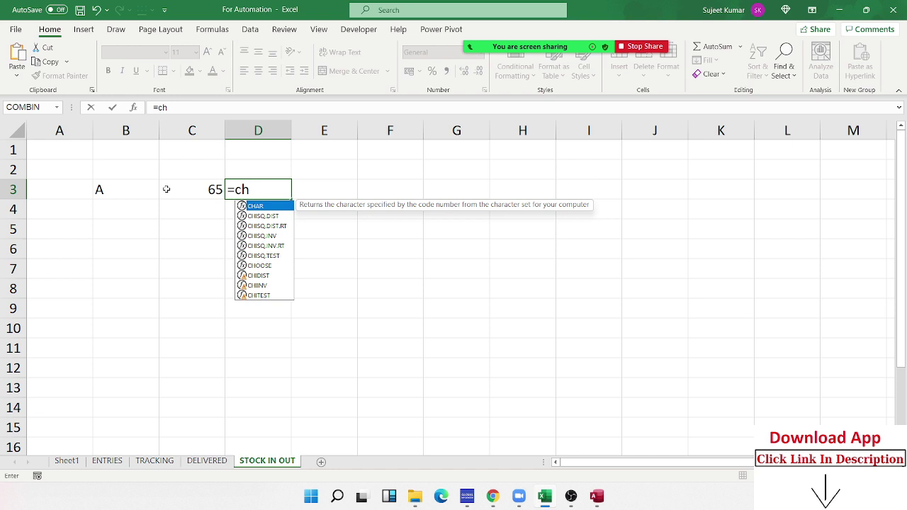
{"action": "type", "text": "a"}
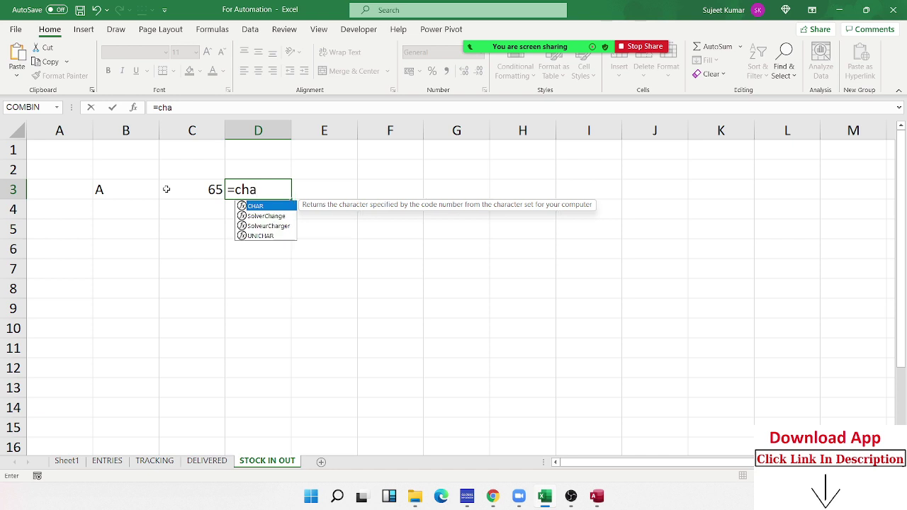
{"action": "key", "text": "BackSpace"}
{"action": "key", "text": "Tab"}
{"action": "left_click", "coordinate": [166, 189]}
{"action": "key", "text": "Return"}
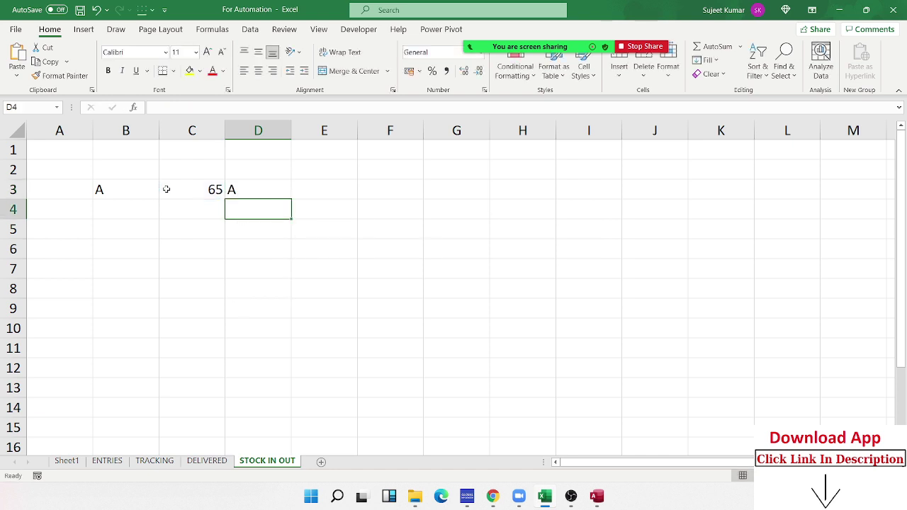
{"action": "left_click", "coordinate": [155, 188]}
{"action": "left_click", "coordinate": [229, 190]}
{"action": "key", "text": "alt+Tab"}
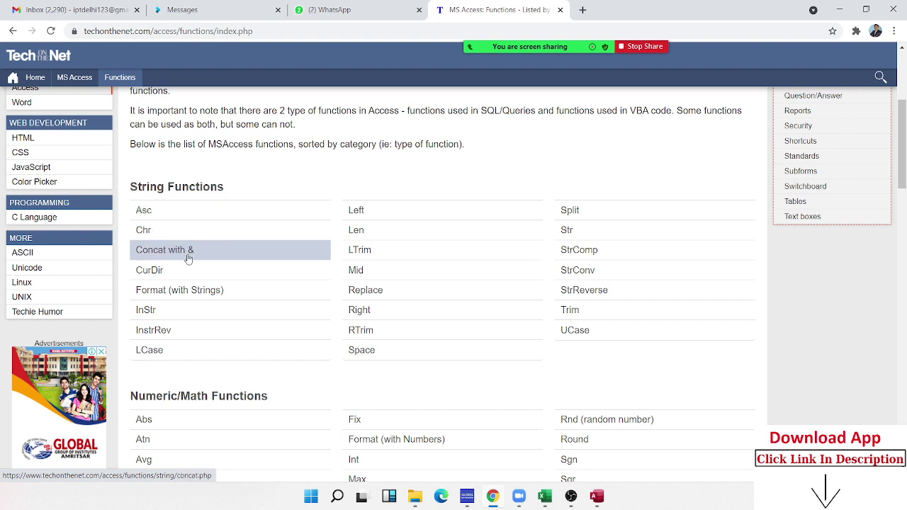
{"action": "left_click", "coordinate": [598, 496]}
Open the Data table in Design View.
{"action": "left_click", "coordinate": [198, 115]}
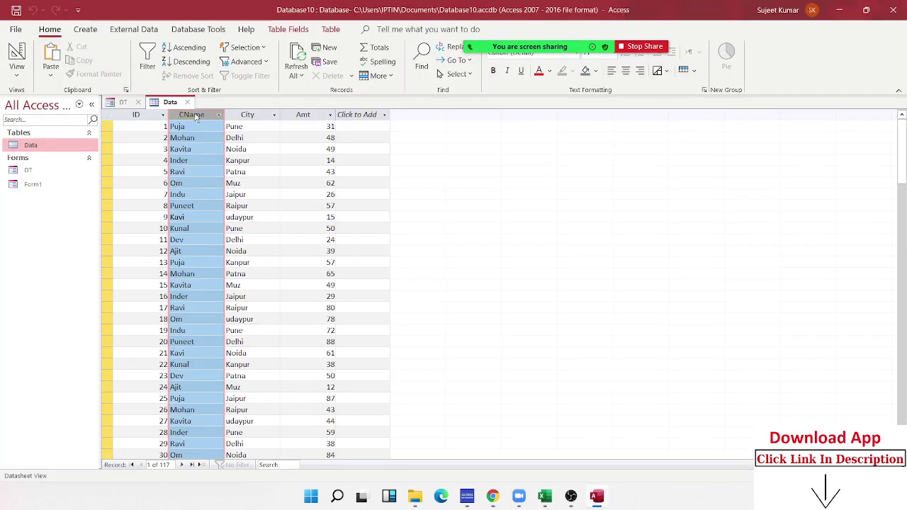
{"action": "left_click", "coordinate": [247, 115]}
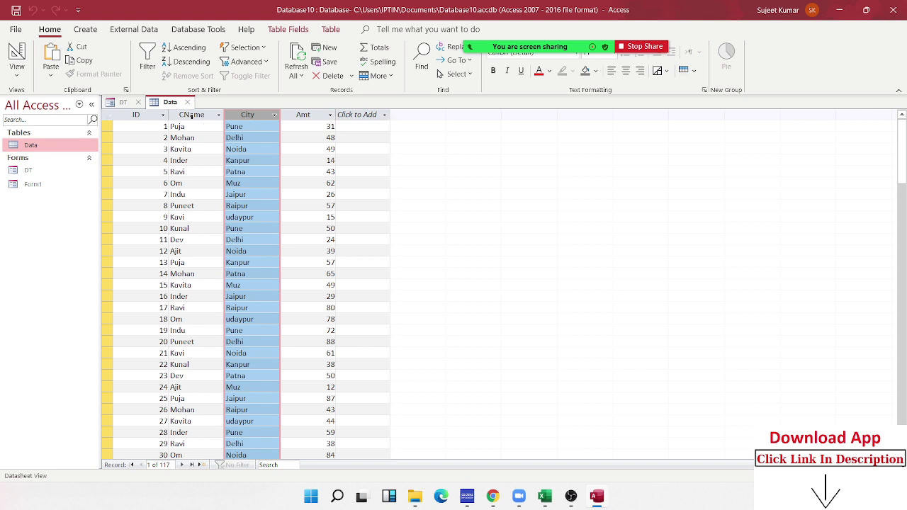
{"action": "right_click", "coordinate": [68, 149]}
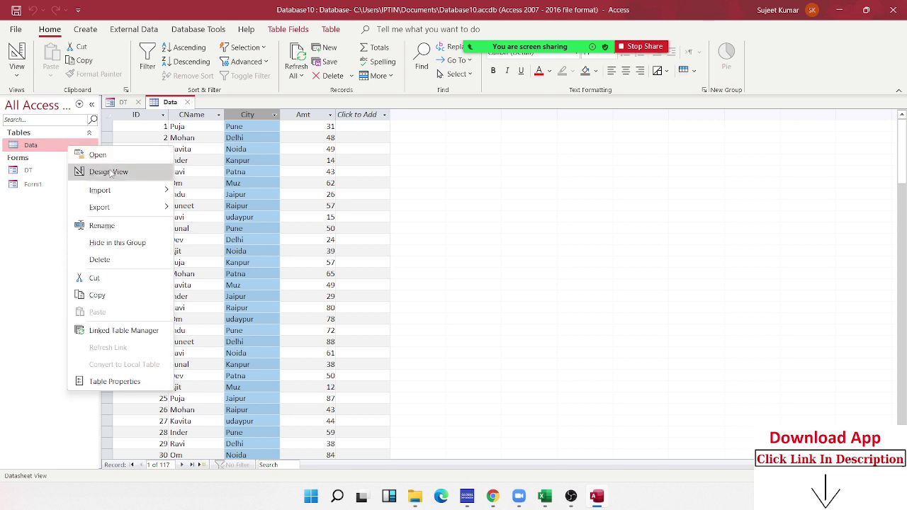
{"action": "left_click", "coordinate": [112, 173]}
Add a new field NID below Amt with data type Calculated.
{"action": "left_click", "coordinate": [152, 167]}
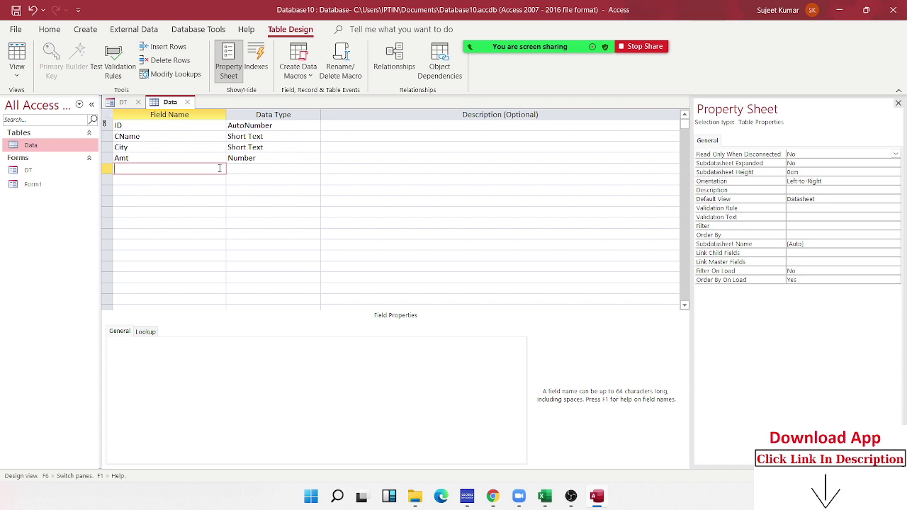
{"action": "type", "text": "NID"}
{"action": "key", "text": "Tab"}
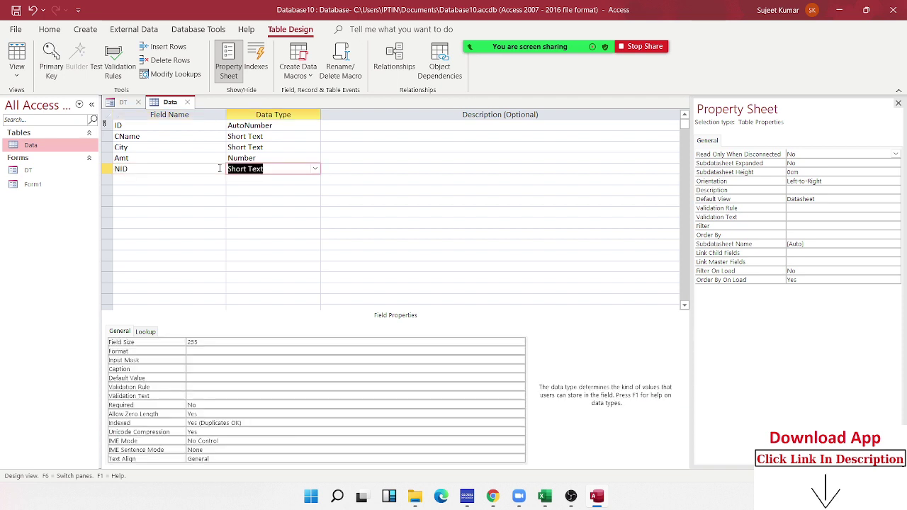
{"action": "type", "text": "currency"}
{"action": "key", "text": "Return"}
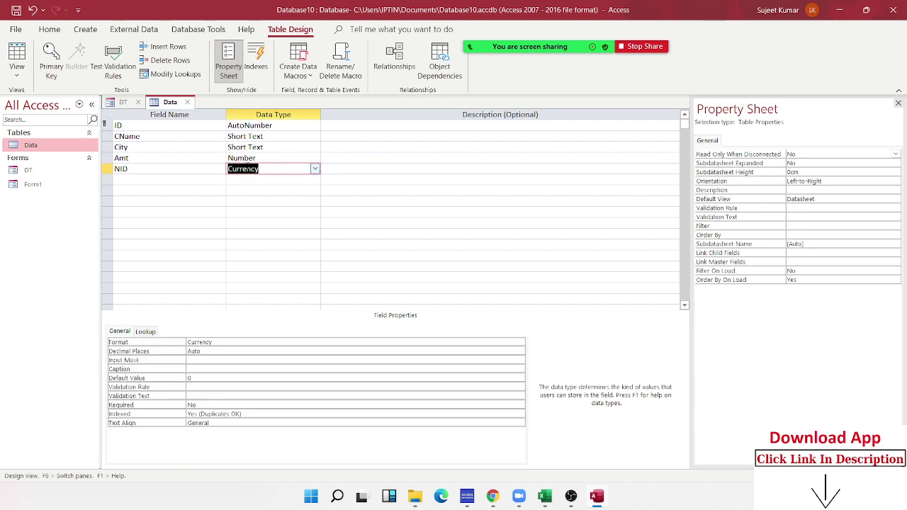
{"action": "left_click", "coordinate": [315, 170]}
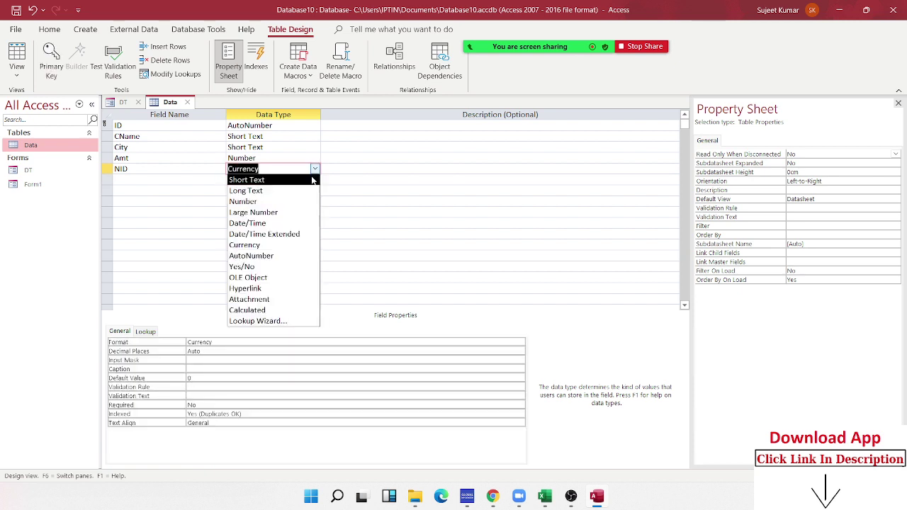
{"action": "left_click", "coordinate": [288, 311]}
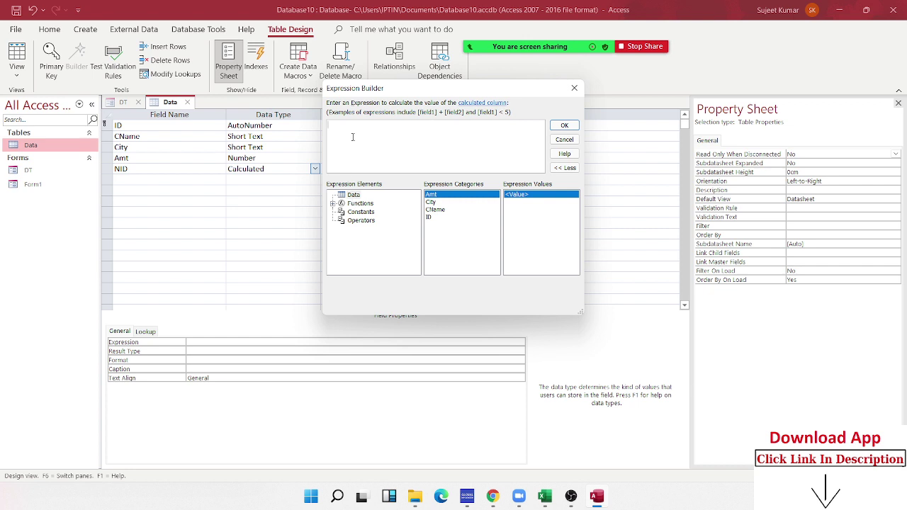
Set NID's expression to [CName] & "-" & [City] and save the table design.
{"action": "left_click", "coordinate": [435, 203]}
{"action": "left_click", "coordinate": [437, 210]}
{"action": "double_click", "coordinate": [436, 209]}
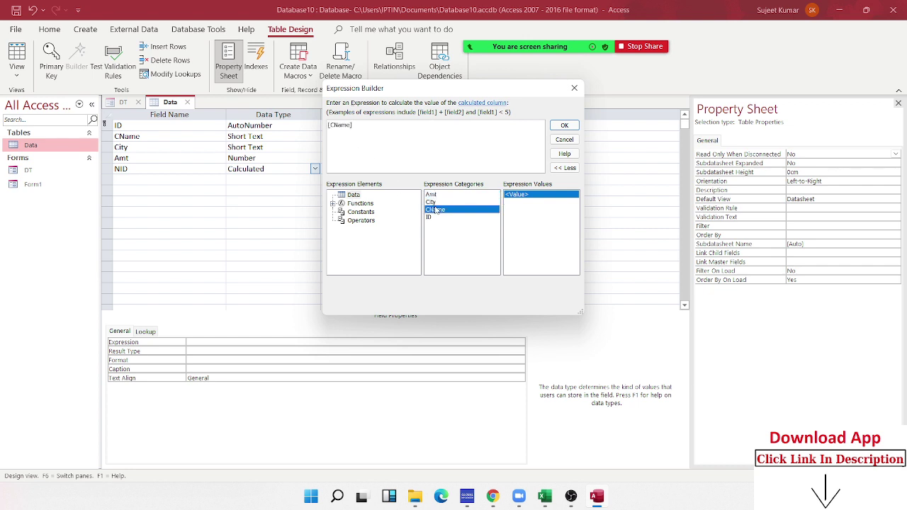
{"action": "type", "text": "&\"-\"&"}
{"action": "double_click", "coordinate": [441, 203]}
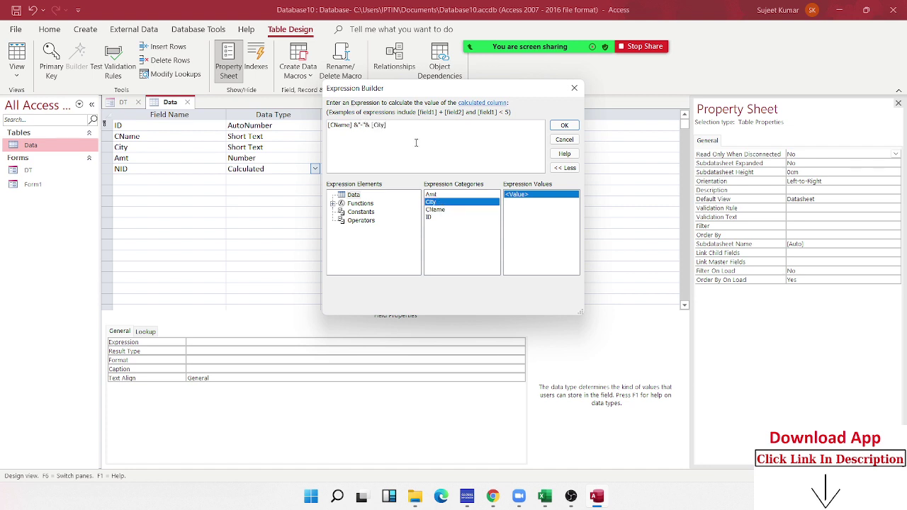
{"action": "left_click", "coordinate": [564, 124]}
{"action": "left_click", "coordinate": [188, 102]}
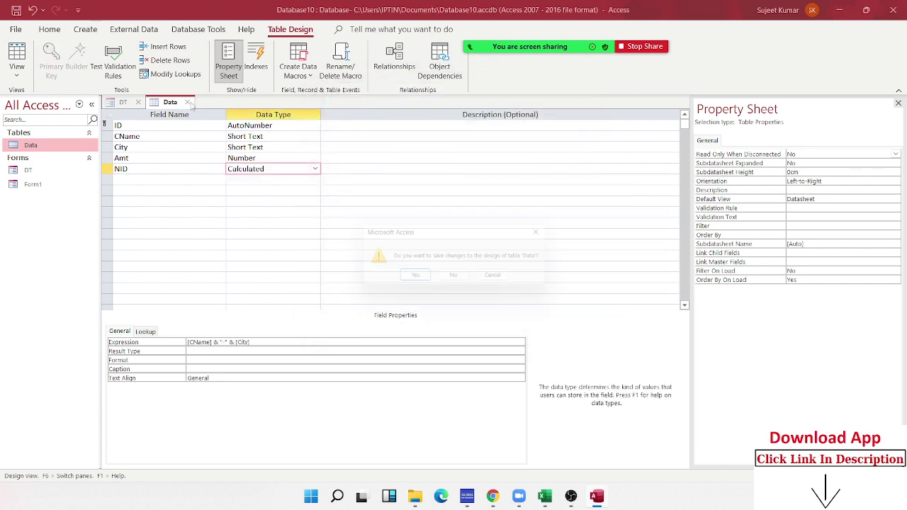
{"action": "left_click", "coordinate": [418, 282]}
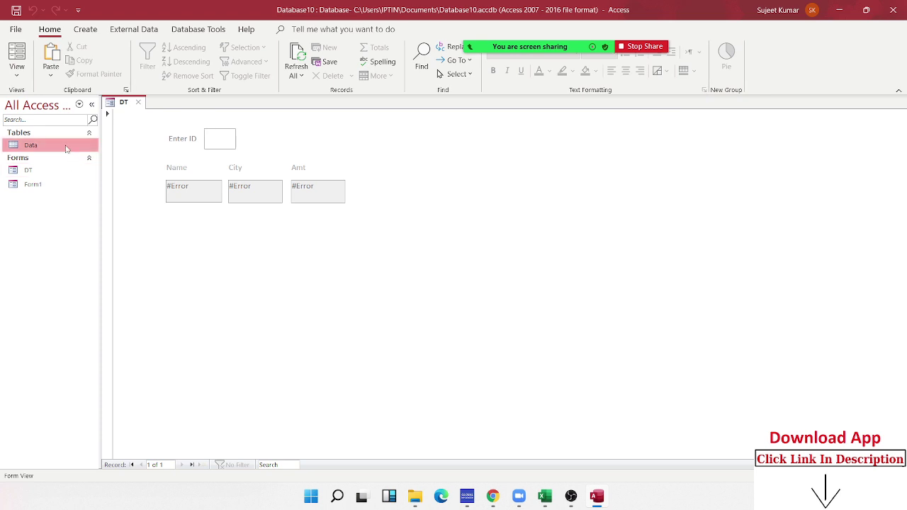
Reopen the Data table and check NID values such as Puja-Pune and Kavita-Muz.
{"action": "double_click", "coordinate": [70, 146]}
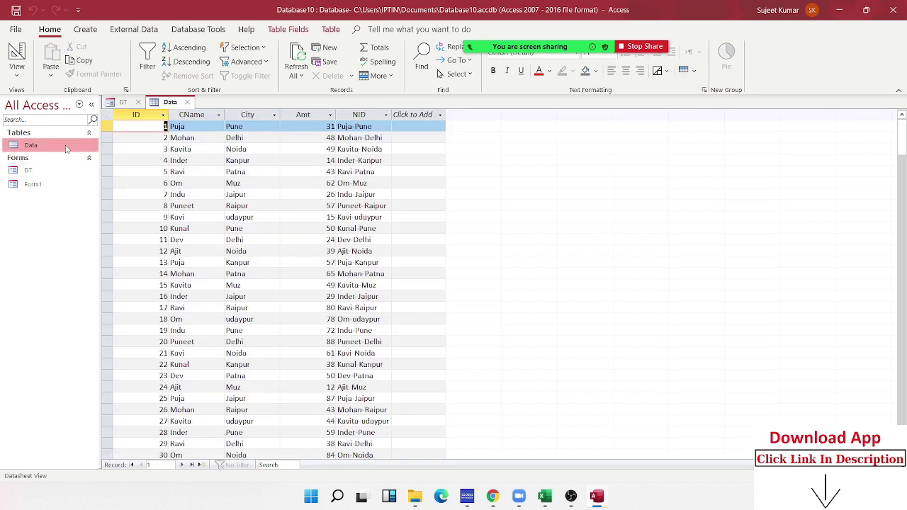
{"action": "left_click", "coordinate": [358, 118]}
{"action": "left_click", "coordinate": [363, 148]}
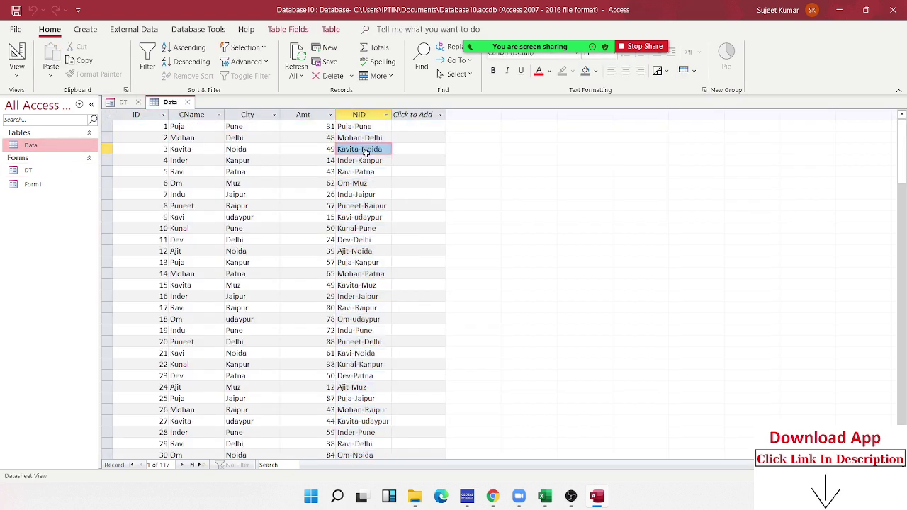
{"action": "left_click", "coordinate": [363, 183]}
{"action": "left_click", "coordinate": [362, 216]}
{"action": "left_click", "coordinate": [362, 250]}
{"action": "left_click", "coordinate": [362, 285]}
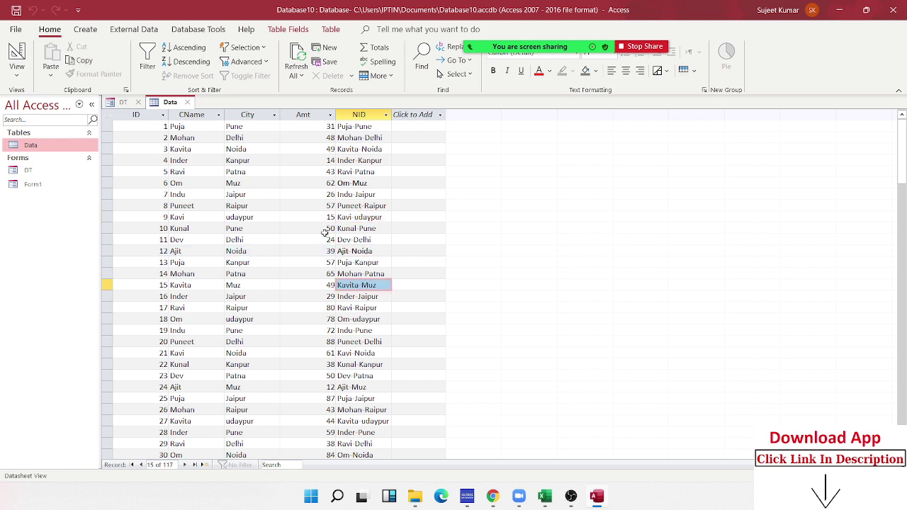
{"action": "mouse_move", "coordinate": [544, 496]}
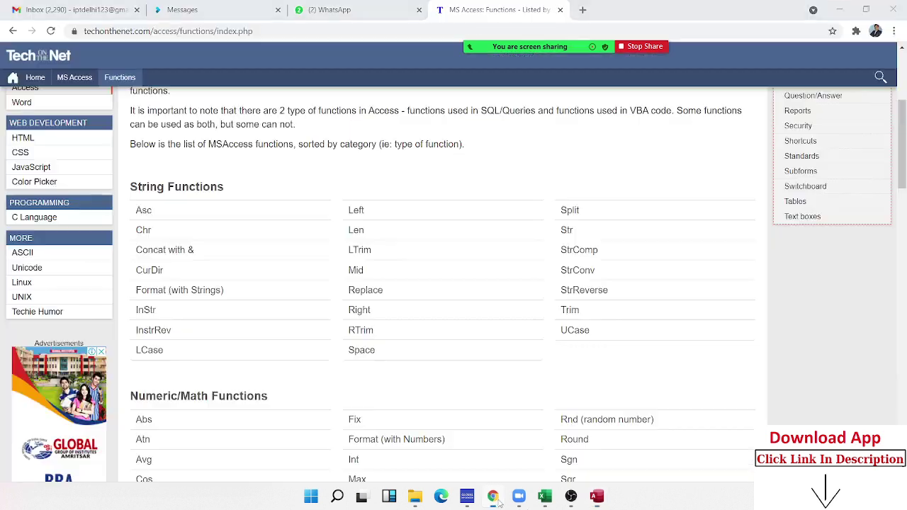
Open TechOnTheNet's CurDir function page in a new Chrome tab.
{"action": "left_click", "coordinate": [493, 496]}
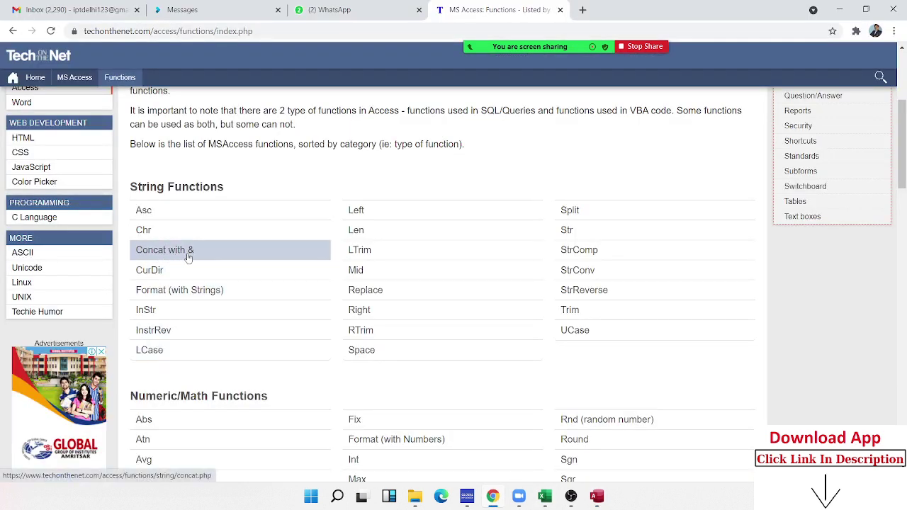
{"action": "right_click", "coordinate": [148, 275]}
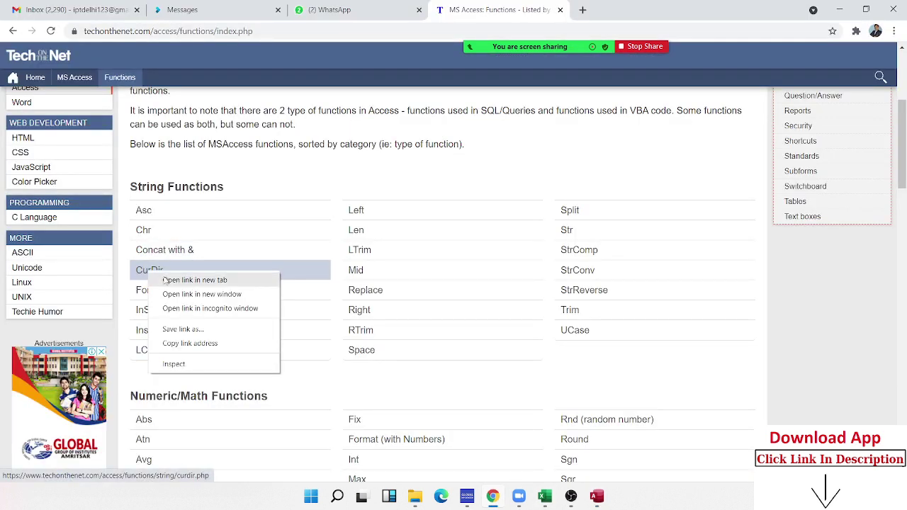
{"action": "left_click", "coordinate": [171, 282]}
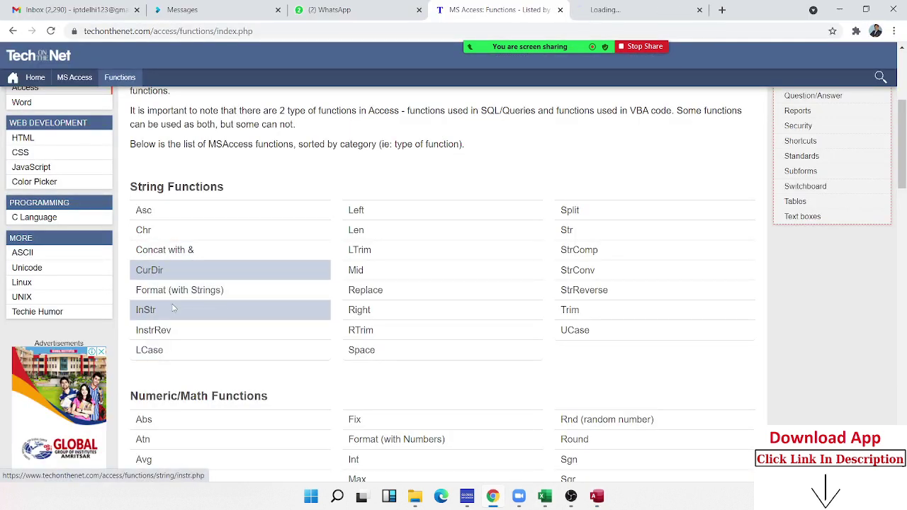
{"action": "left_click", "coordinate": [616, 10]}
Read through the CurDir syntax, examples and query usage.
{"action": "scroll", "coordinate": [349, 288], "scroll_direction": "down", "scroll_amount": 1}
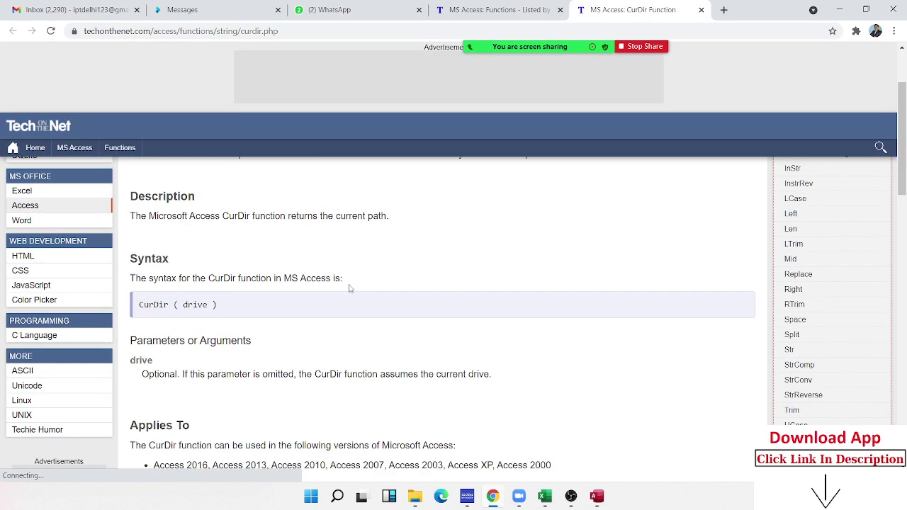
{"action": "scroll", "coordinate": [349, 289], "scroll_direction": "down", "scroll_amount": 2}
{"action": "scroll", "coordinate": [349, 288], "scroll_direction": "down", "scroll_amount": 2}
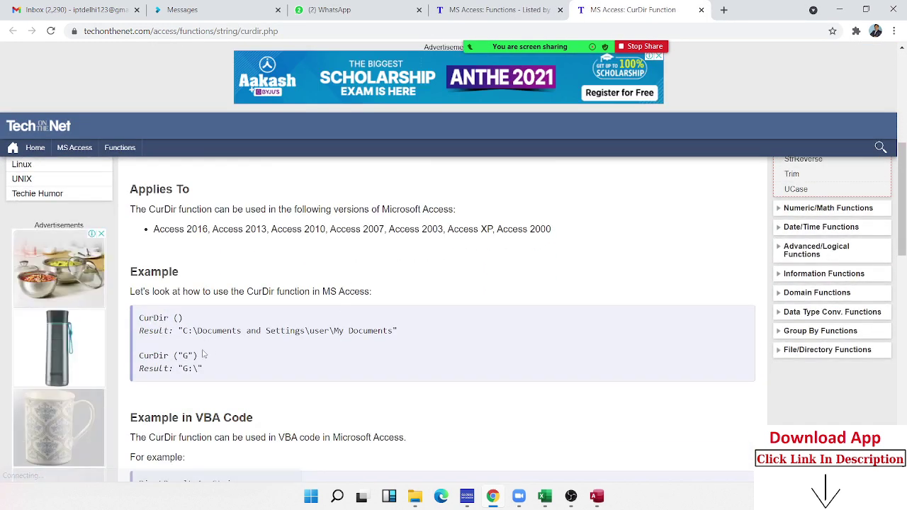
{"action": "double_click", "coordinate": [142, 317]}
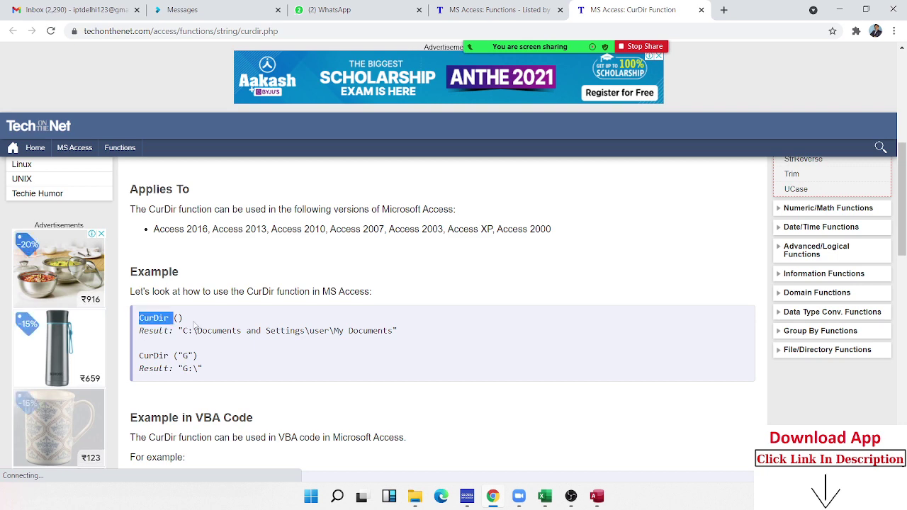
{"action": "left_click", "coordinate": [192, 324]}
{"action": "scroll", "coordinate": [197, 375], "scroll_direction": "down", "scroll_amount": 1}
{"action": "scroll", "coordinate": [197, 375], "scroll_direction": "down", "scroll_amount": 1}
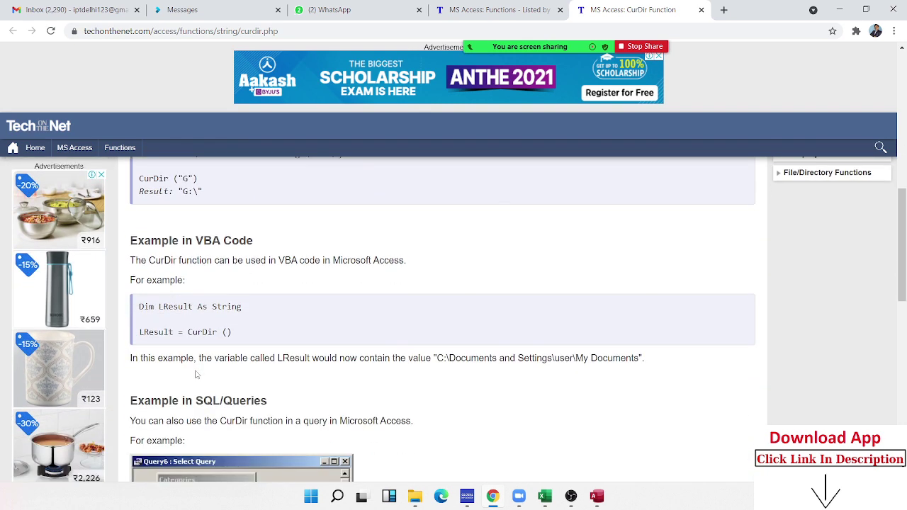
{"action": "scroll", "coordinate": [197, 375], "scroll_direction": "down", "scroll_amount": 1}
{"action": "scroll", "coordinate": [197, 375], "scroll_direction": "down", "scroll_amount": 1}
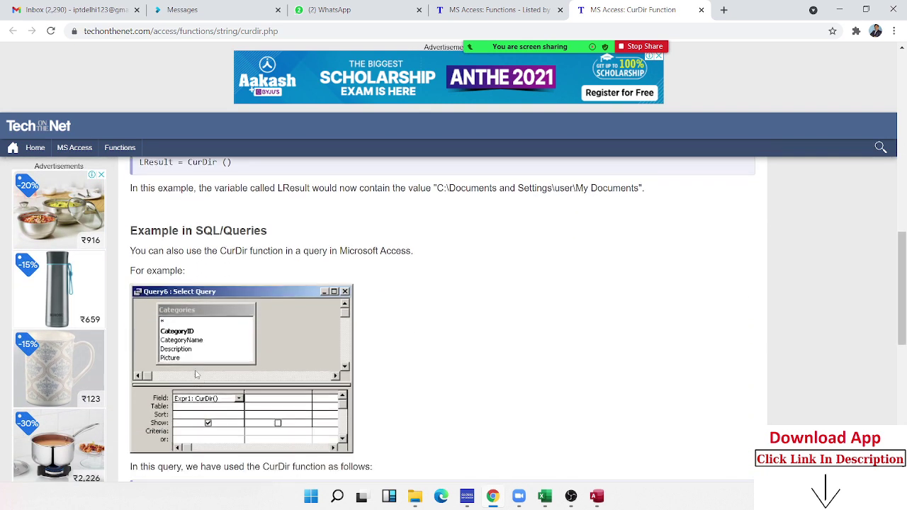
{"action": "scroll", "coordinate": [212, 291], "scroll_direction": "up", "scroll_amount": 2}
{"action": "scroll", "coordinate": [213, 291], "scroll_direction": "up", "scroll_amount": 3}
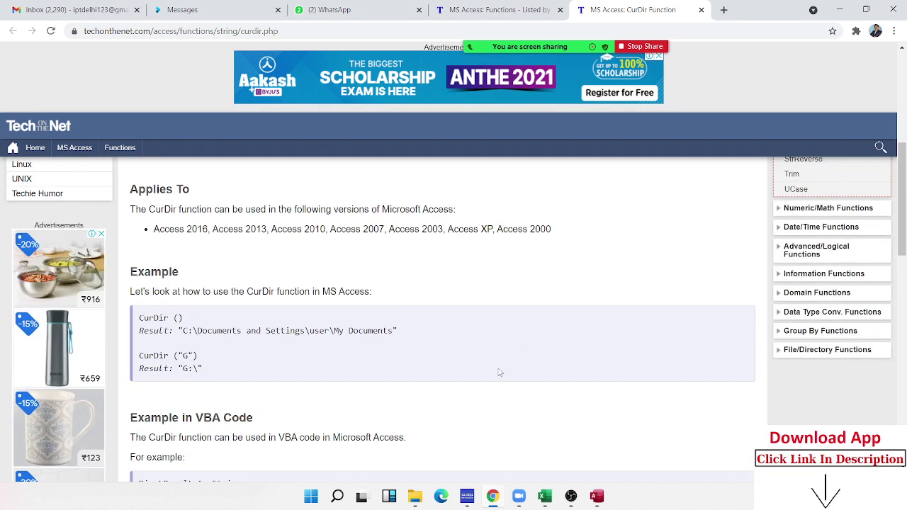
Bring Access forward and open the Data table in Design View.
{"action": "left_click", "coordinate": [596, 496]}
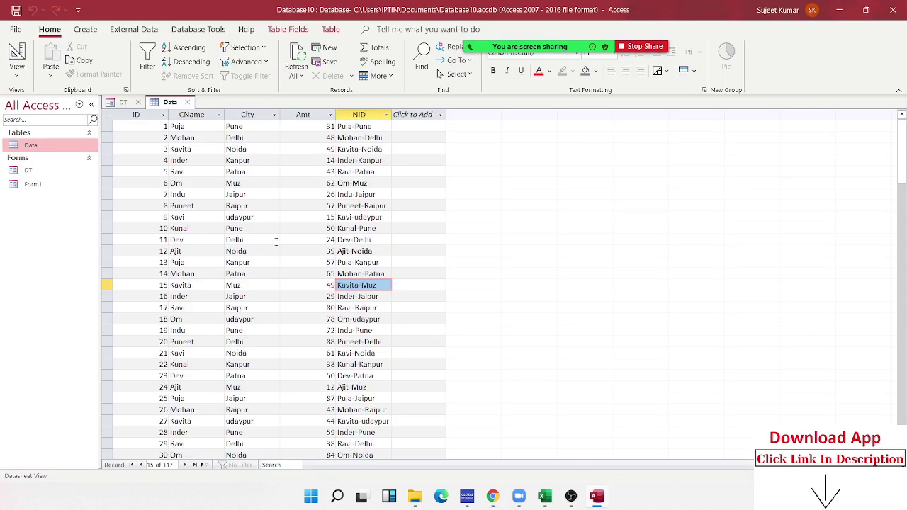
{"action": "right_click", "coordinate": [54, 145]}
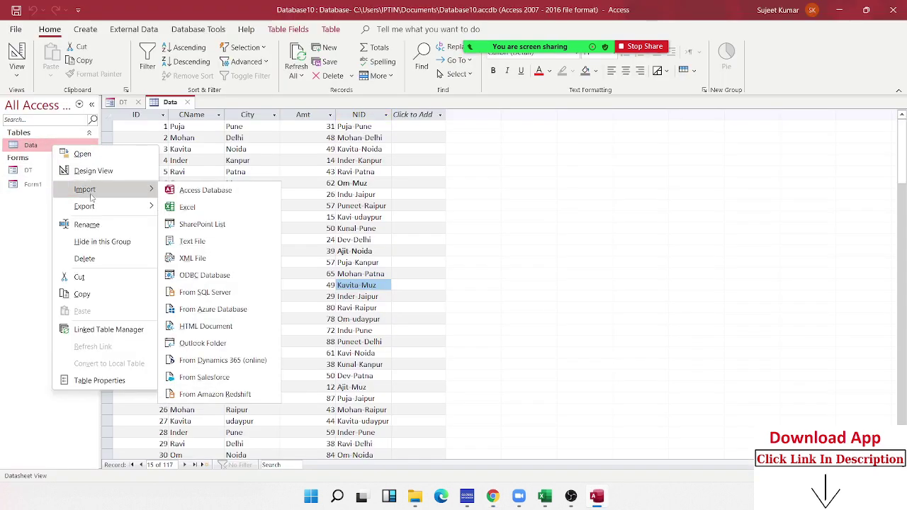
{"action": "left_click", "coordinate": [88, 174]}
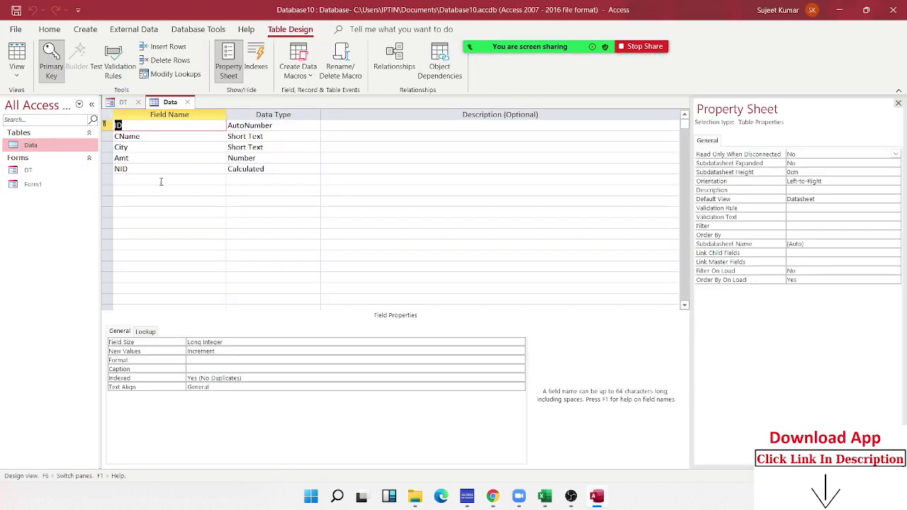
Add a new field Path below NID with data type Calculated.
{"action": "left_click", "coordinate": [169, 184]}
{"action": "type", "text": "Path"}
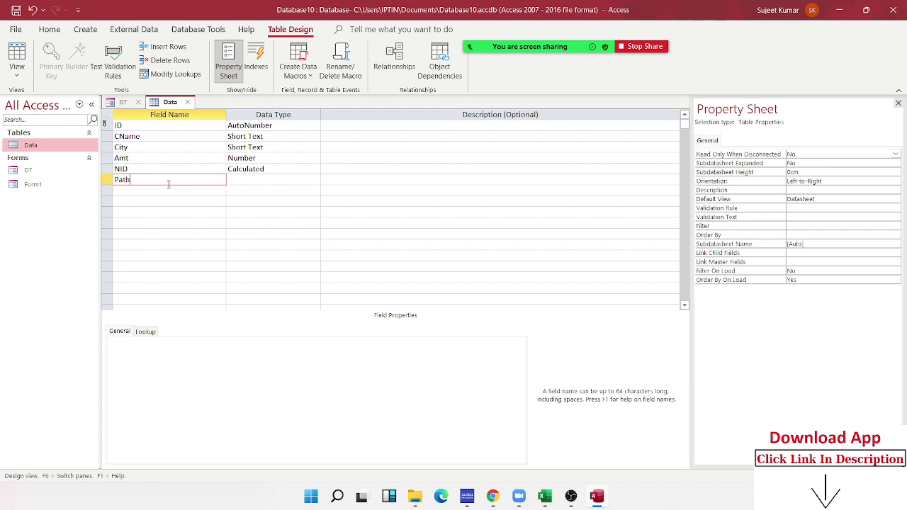
{"action": "key", "text": "Tab"}
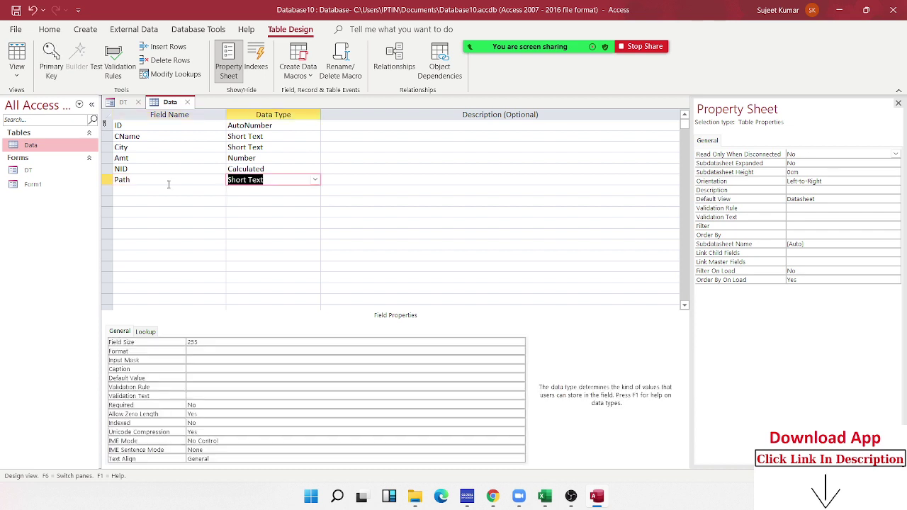
{"action": "type", "text": "cu"}
{"action": "key", "text": "BackSpace"}
{"action": "type", "text": "ca"}
{"action": "key", "text": "Return"}
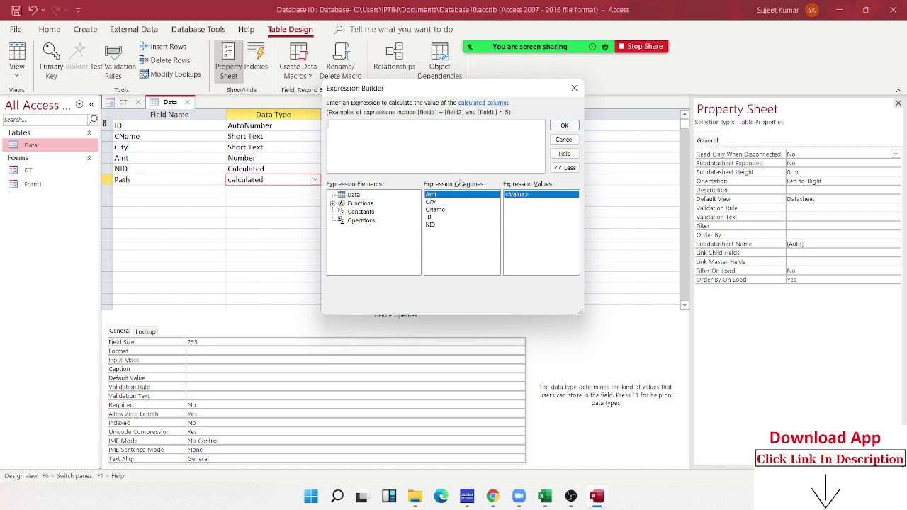
Expand Built-In Functions in Expression Builder, step through a few function names, then return to the CurDir page.
{"action": "left_click", "coordinate": [333, 203]}
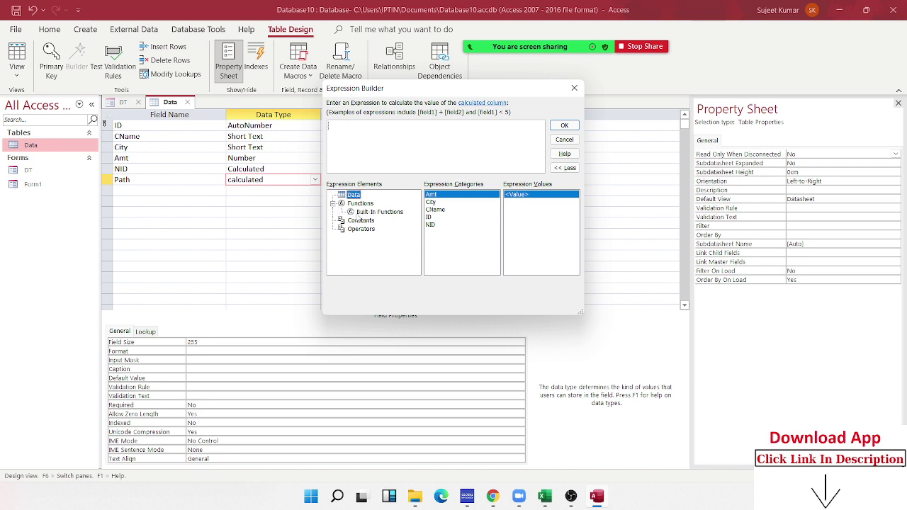
{"action": "left_click", "coordinate": [360, 212]}
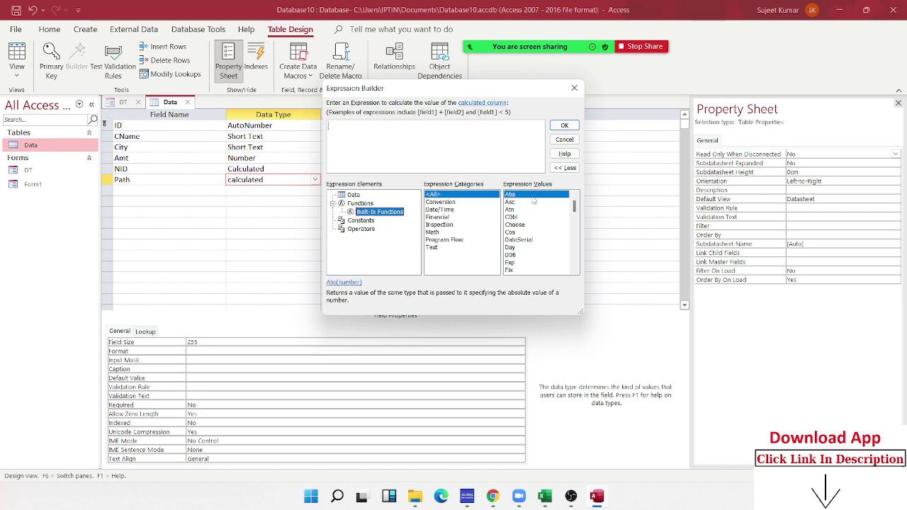
{"action": "left_click", "coordinate": [520, 204]}
{"action": "key", "text": "Down"}
{"action": "key", "text": "Down"}
{"action": "key", "text": "Down"}
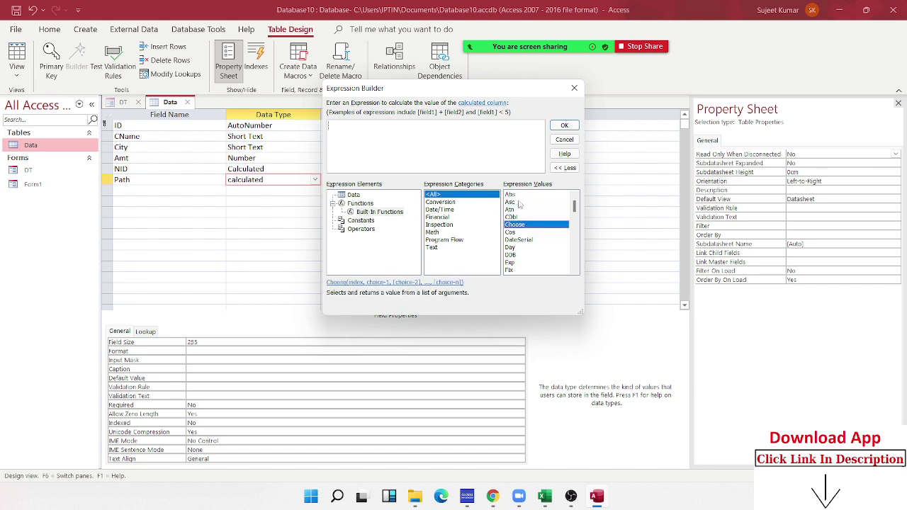
{"action": "key", "text": "Down"}
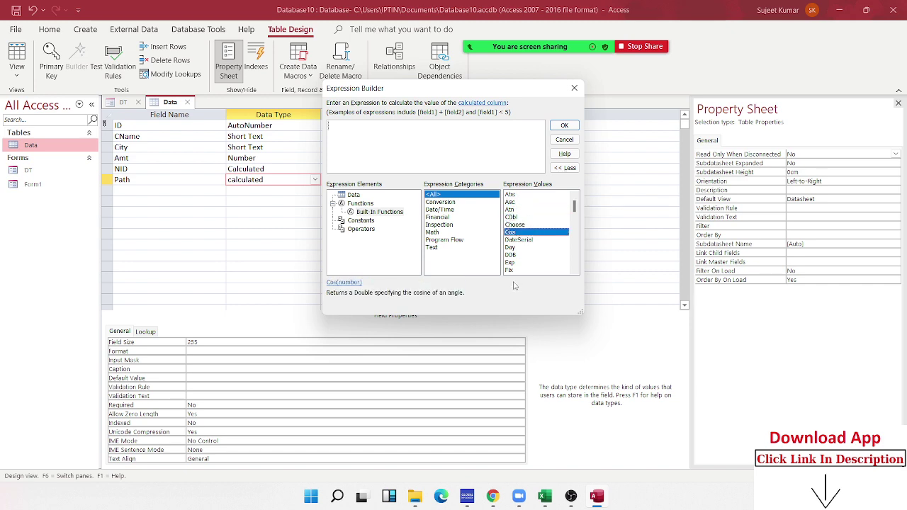
{"action": "key", "text": "alt+Tab"}
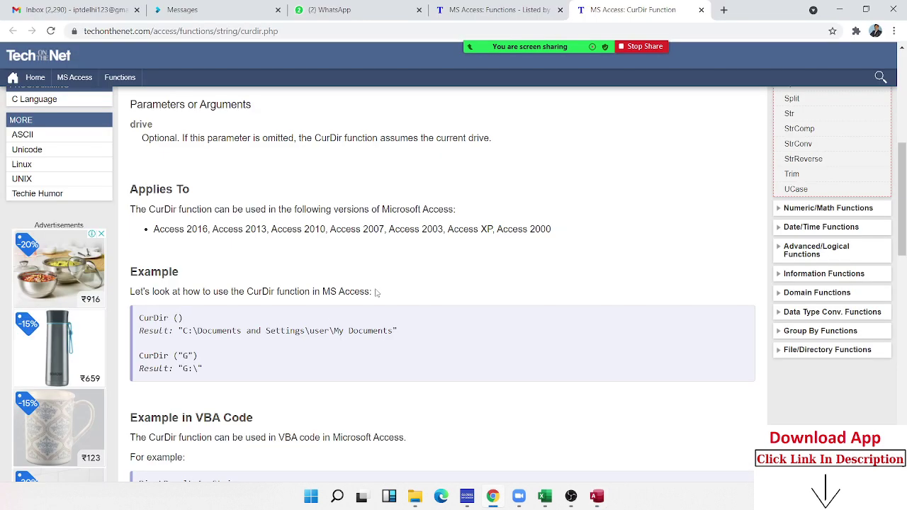
Select the CurDir () example text on the TechOnTheNet page.
{"action": "scroll", "coordinate": [318, 312], "scroll_direction": "down", "scroll_amount": 2}
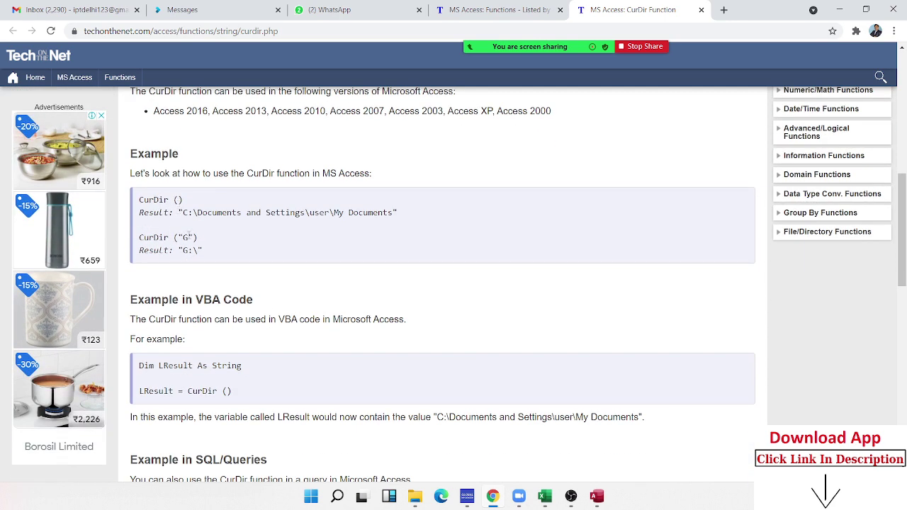
{"action": "left_click_drag", "start_coordinate": [139, 199], "coordinate": [187, 205]}
{"action": "key", "text": "ctrl+c"}
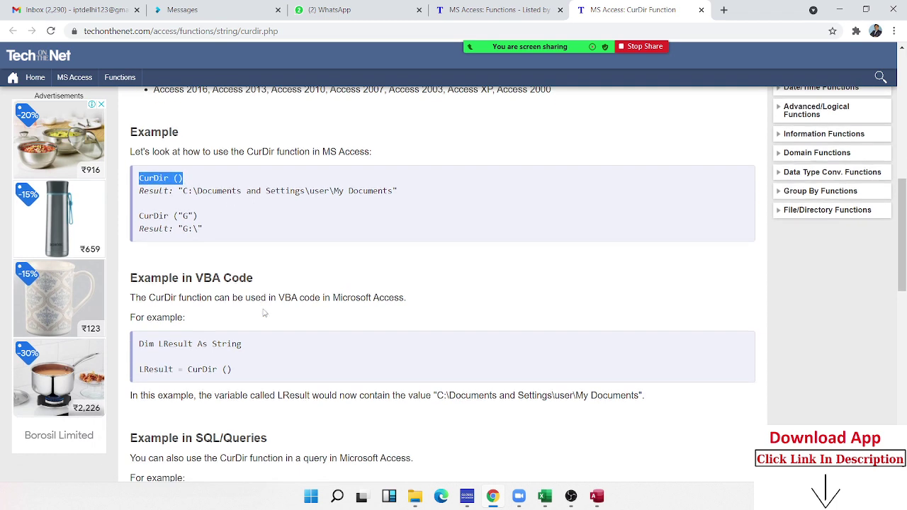
{"action": "scroll", "coordinate": [265, 312], "scroll_direction": "down", "scroll_amount": 1}
{"action": "scroll", "coordinate": [264, 313], "scroll_direction": "up", "scroll_amount": 2}
Cancel Expression Builder and close the Data table design without saving the Path field.
{"action": "key", "text": "alt+Tab"}
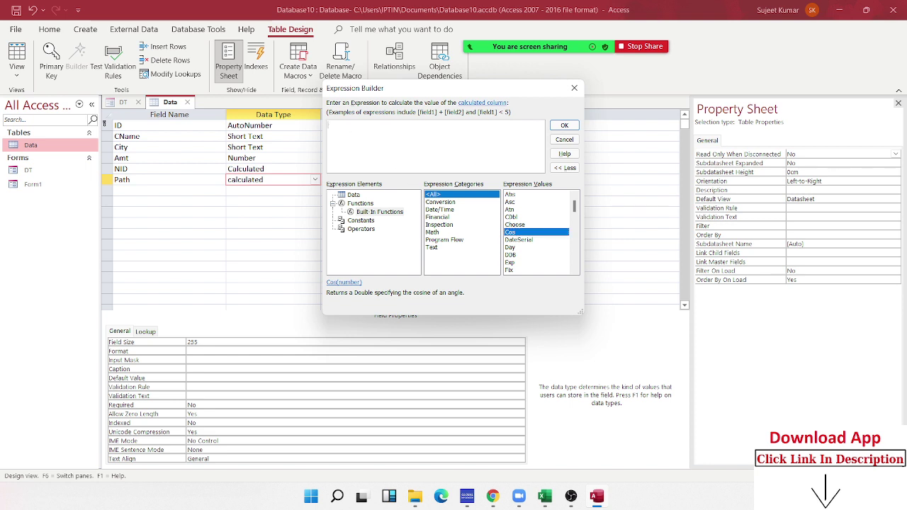
{"action": "key", "text": "Escape"}
{"action": "left_click", "coordinate": [187, 102]}
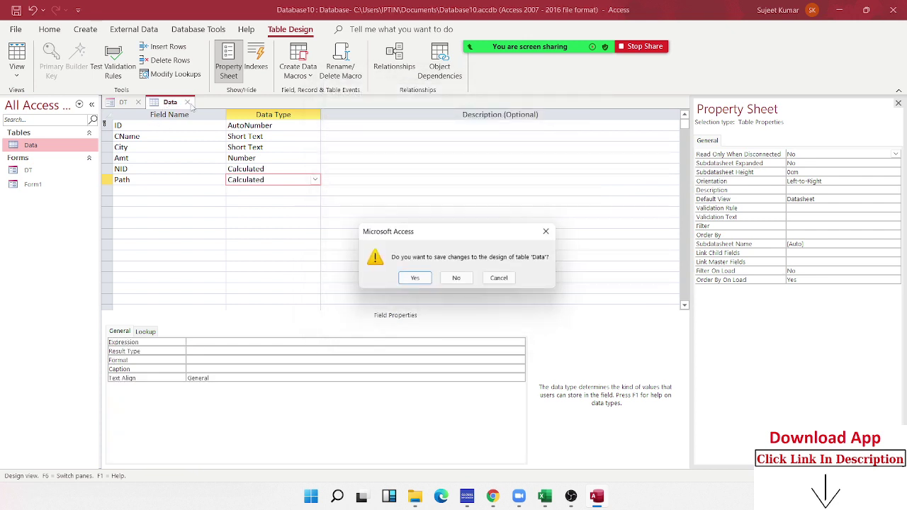
{"action": "left_click", "coordinate": [456, 278]}
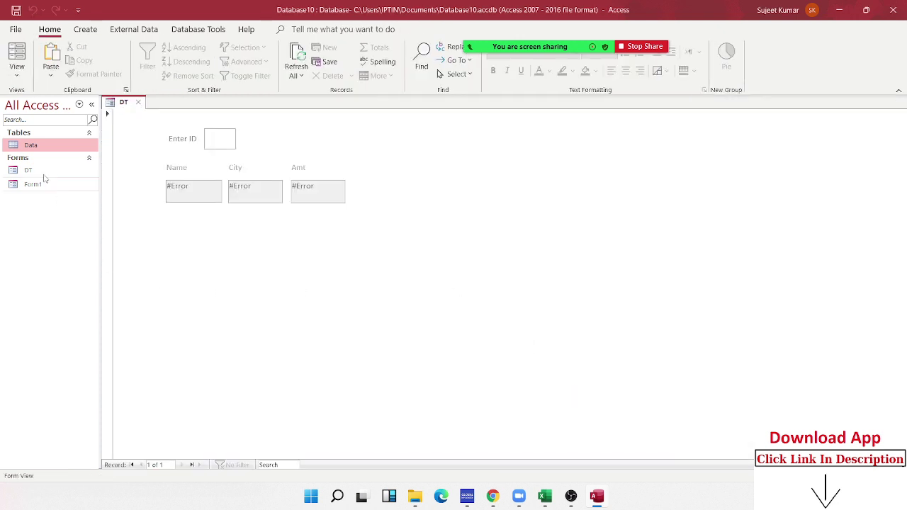
Create a new design query on the Data table with Data.* in its first column.
{"action": "left_click", "coordinate": [85, 29]}
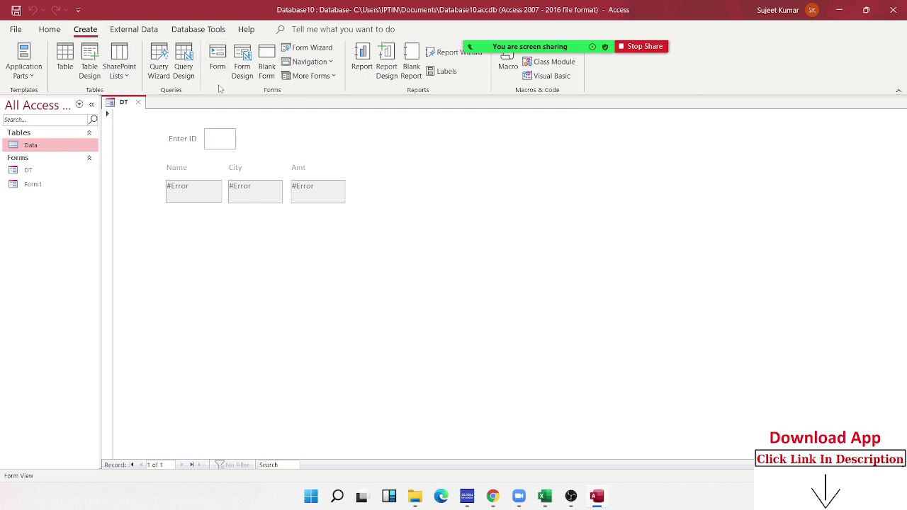
{"action": "left_click", "coordinate": [180, 78]}
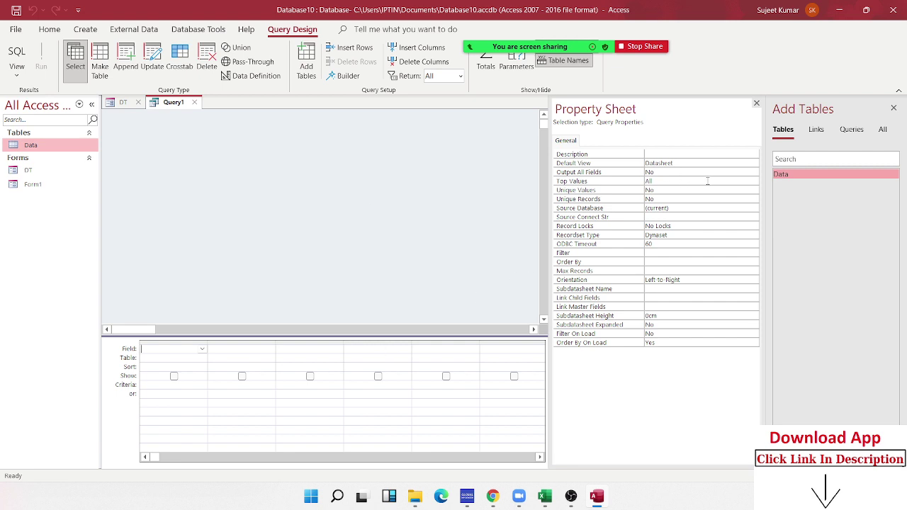
{"action": "left_click_drag", "start_coordinate": [790, 177], "coordinate": [413, 189]}
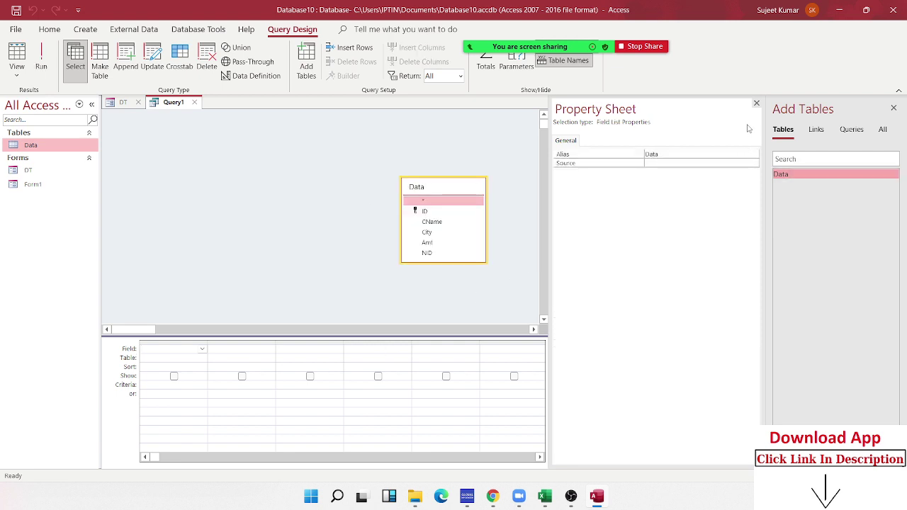
{"action": "left_click", "coordinate": [756, 103]}
{"action": "left_click", "coordinate": [894, 108]}
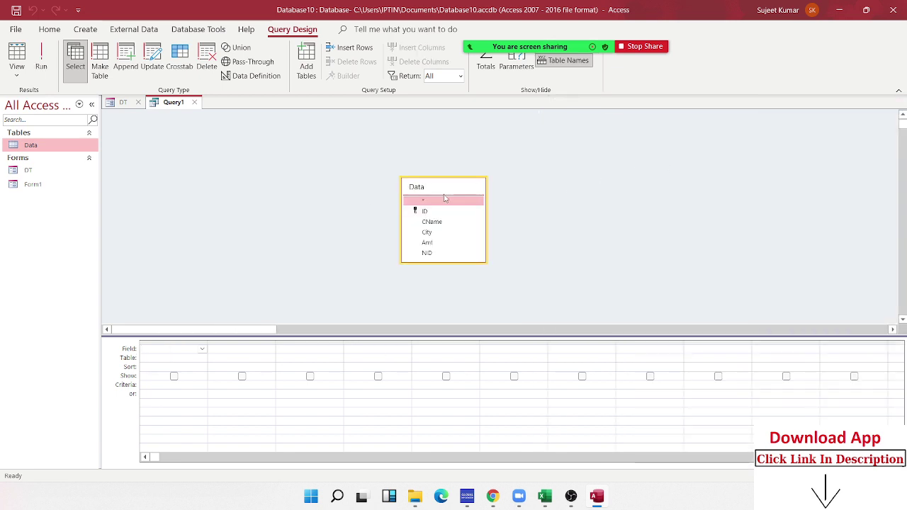
{"action": "left_click_drag", "start_coordinate": [444, 199], "coordinate": [185, 349]}
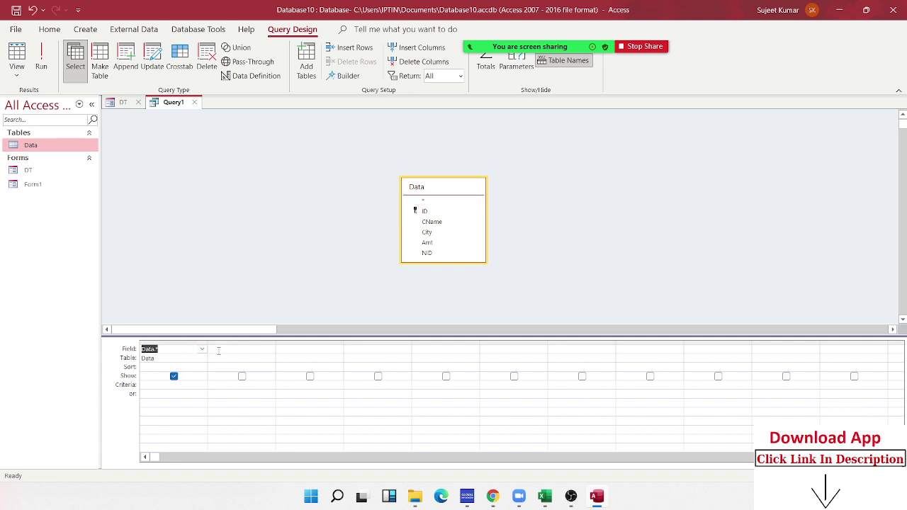
Start a Path column in the query's second grid column.
{"action": "left_click", "coordinate": [241, 350]}
{"action": "type", "text": "Pa"}
{"action": "key", "text": "BackSpace"}
Copy the CurDir () example from the TechOnTheNet reference page.
{"action": "key", "text": "alt+Tab"}
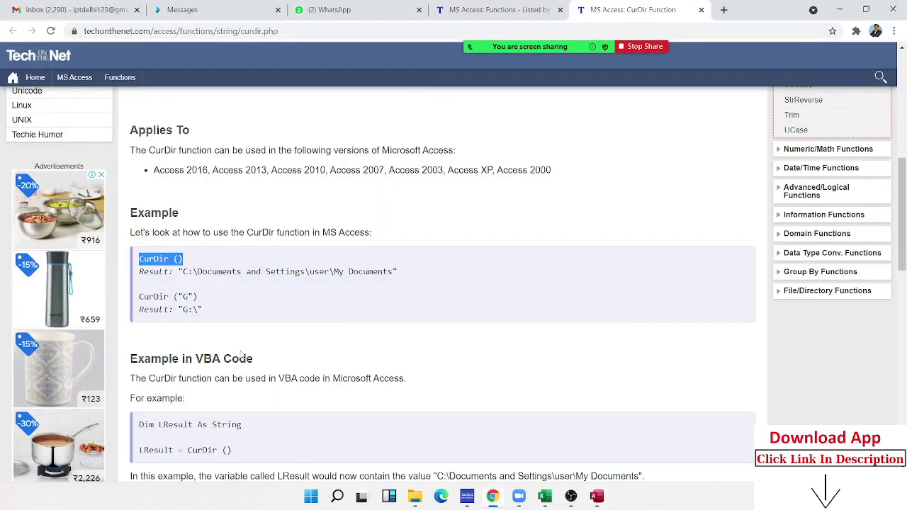
{"action": "scroll", "coordinate": [227, 344], "scroll_direction": "down", "scroll_amount": 2}
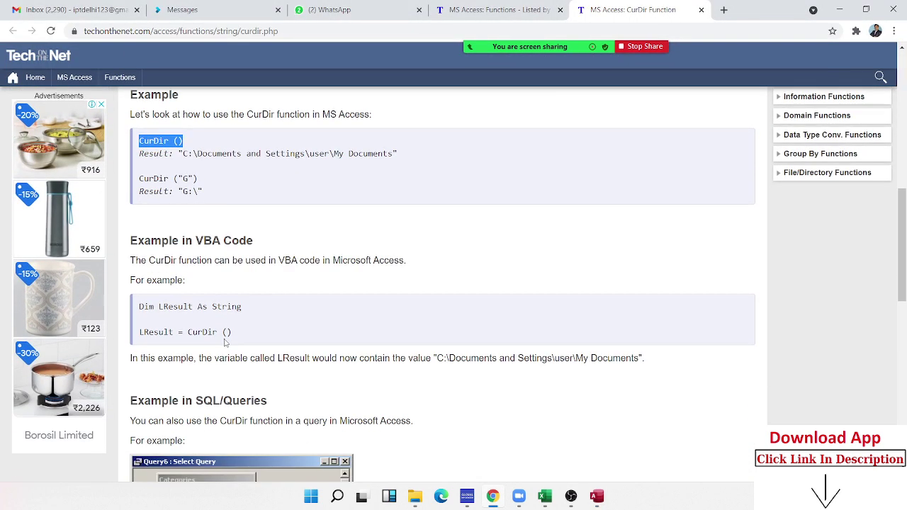
{"action": "scroll", "coordinate": [225, 342], "scroll_direction": "up", "scroll_amount": 2}
{"action": "scroll", "coordinate": [225, 342], "scroll_direction": "up", "scroll_amount": 1}
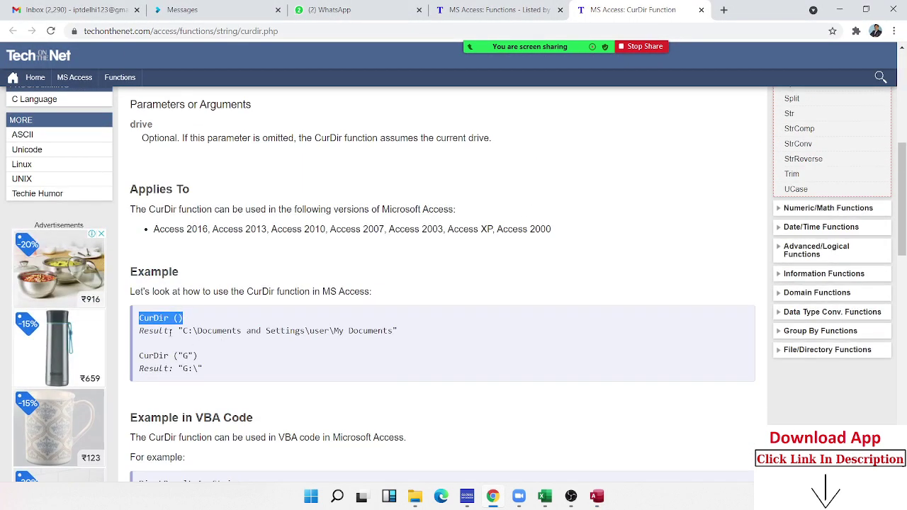
{"action": "right_click", "coordinate": [154, 327]}
{"action": "left_click", "coordinate": [178, 340]}
Paste CurDir() into the Path column, then close and save the query as Query1.
{"action": "key", "text": "alt+Tab"}
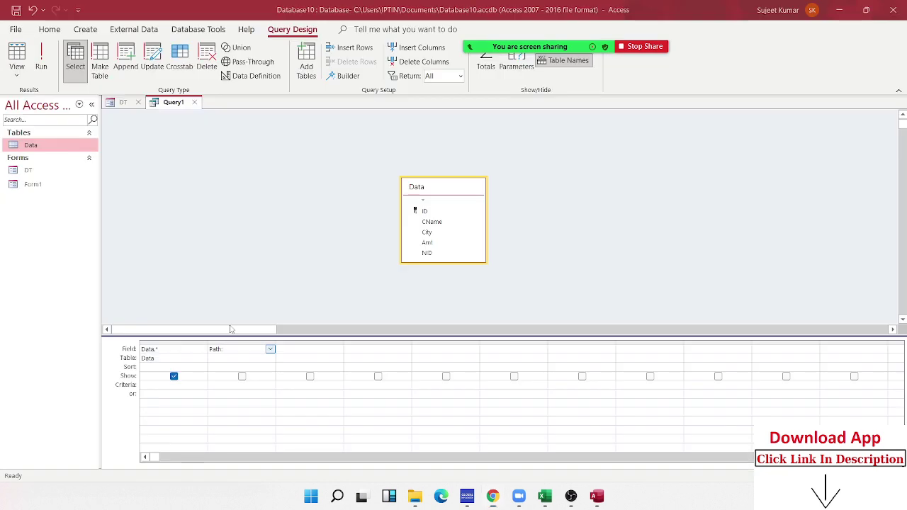
{"action": "key", "text": "ctrl+v"}
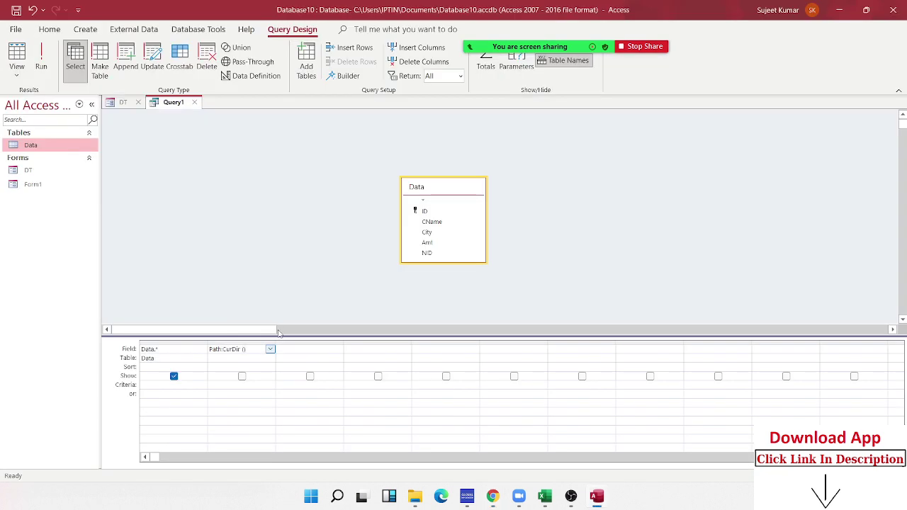
{"action": "left_click", "coordinate": [248, 392]}
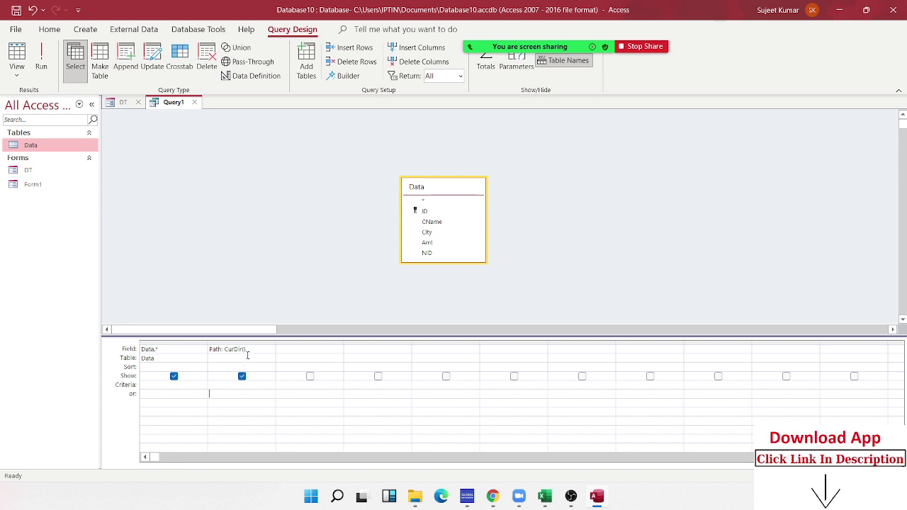
{"action": "left_click", "coordinate": [194, 102]}
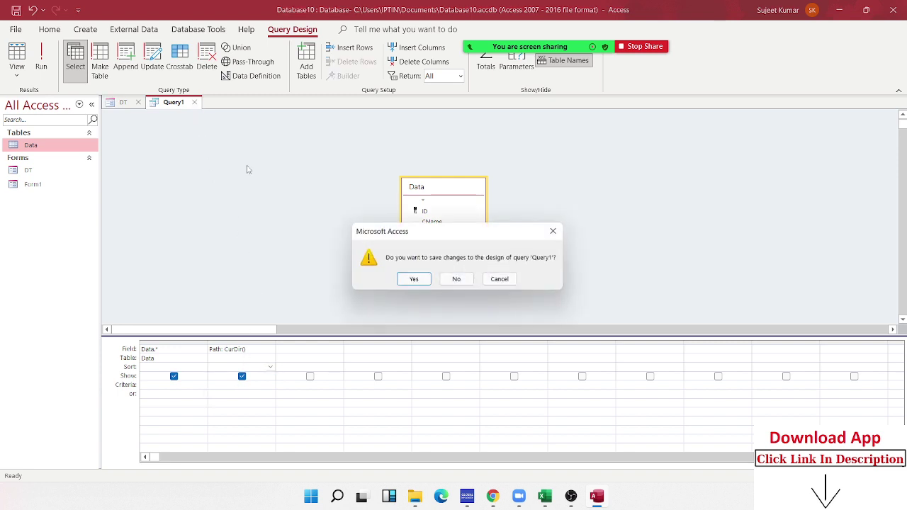
{"action": "left_click", "coordinate": [413, 280]}
{"action": "left_click", "coordinate": [448, 194]}
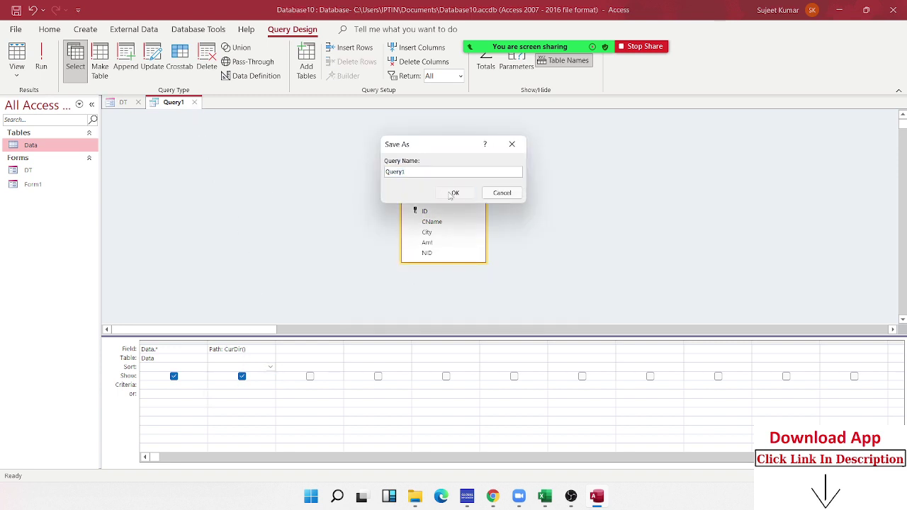
Run Query1, dismiss the Undefined function 'CurDir' error, and reopen Query1 in Design View.
{"action": "double_click", "coordinate": [34, 170]}
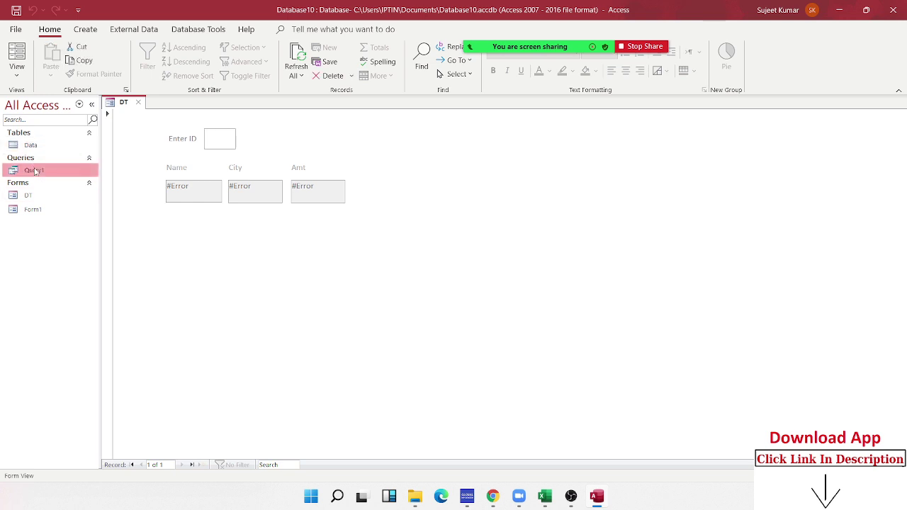
{"action": "left_click", "coordinate": [435, 279]}
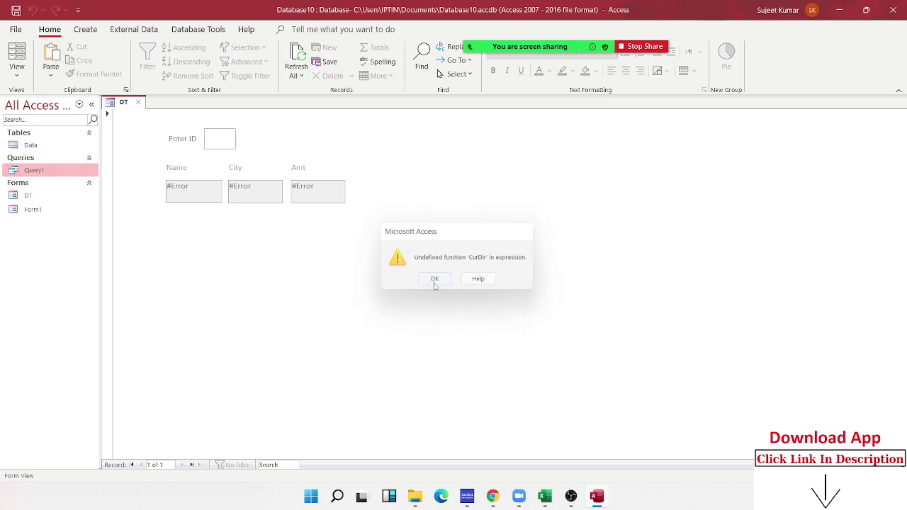
{"action": "right_click", "coordinate": [55, 170]}
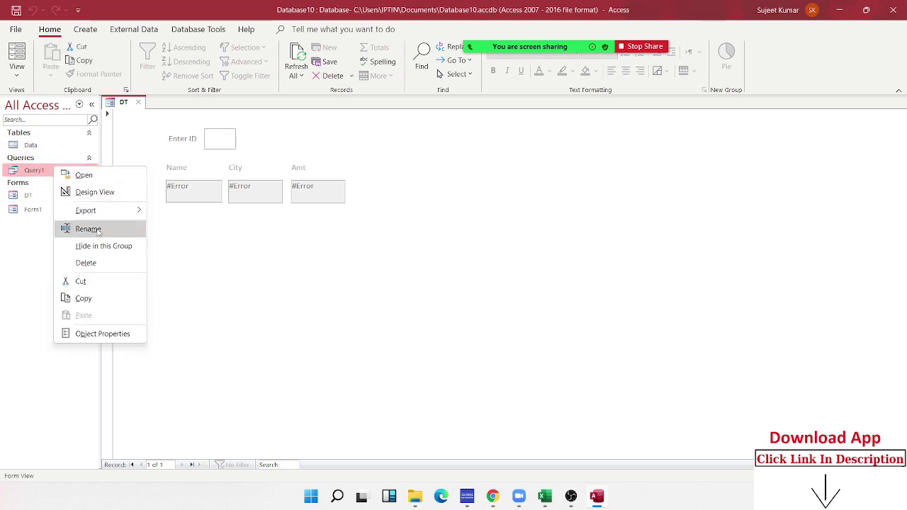
{"action": "left_click", "coordinate": [95, 192]}
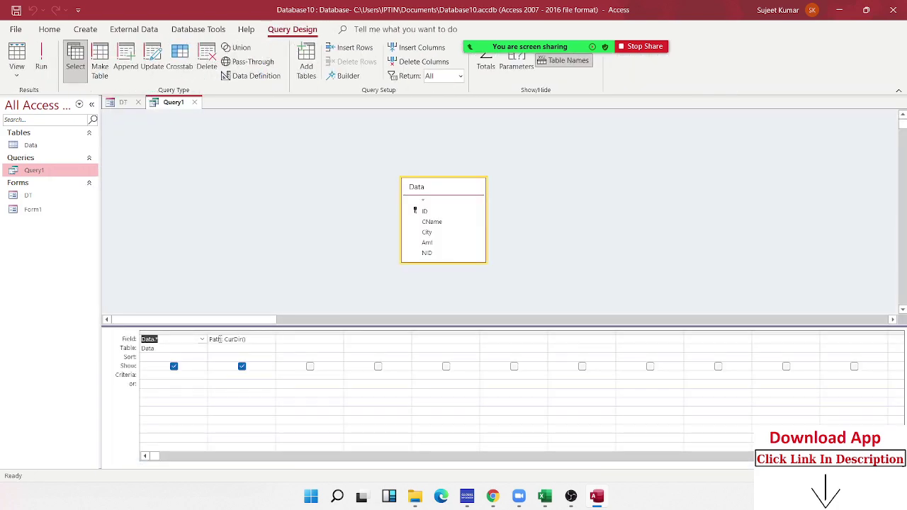
Scroll the CurDir page to its 'Example in SQL/Queries' section, then return to Query1's design.
{"action": "key", "text": "alt+Tab"}
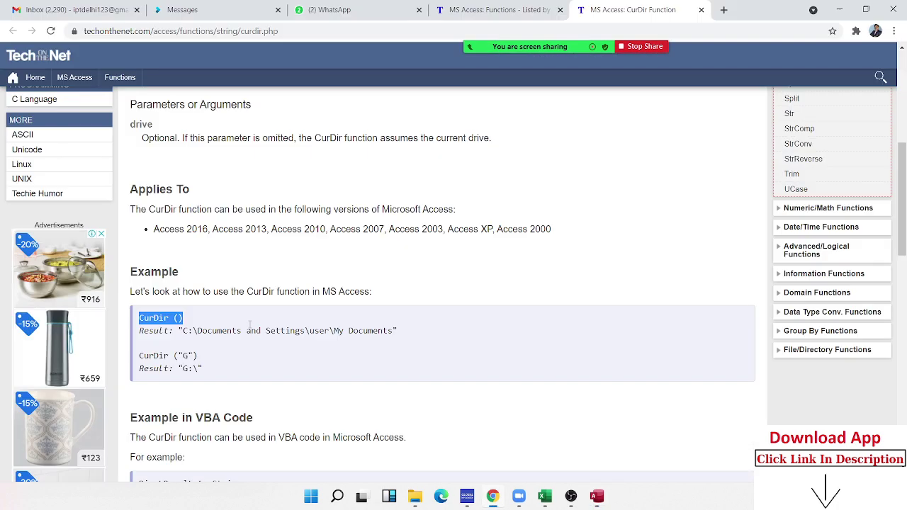
{"action": "scroll", "coordinate": [243, 341], "scroll_direction": "up", "scroll_amount": 1}
{"action": "scroll", "coordinate": [243, 342], "scroll_direction": "down", "scroll_amount": 3}
{"action": "scroll", "coordinate": [241, 344], "scroll_direction": "down", "scroll_amount": 3}
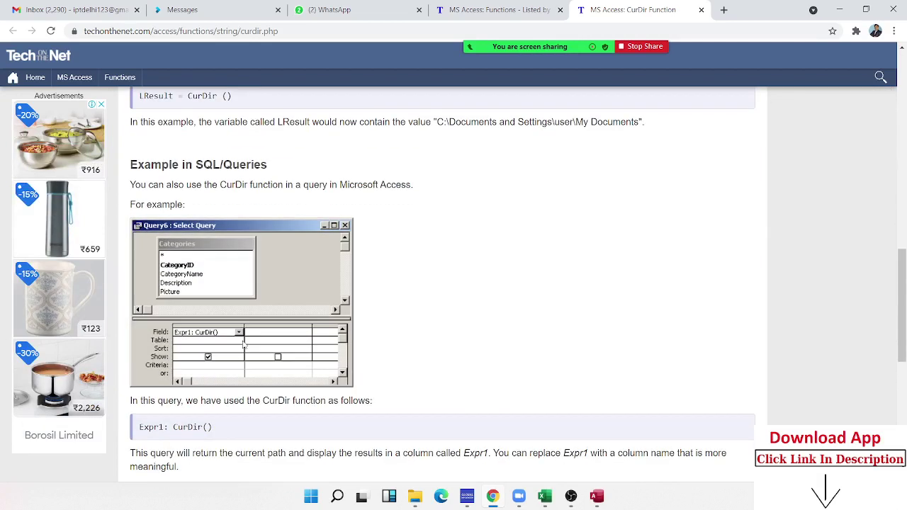
{"action": "scroll", "coordinate": [206, 283], "scroll_direction": "down", "scroll_amount": 1}
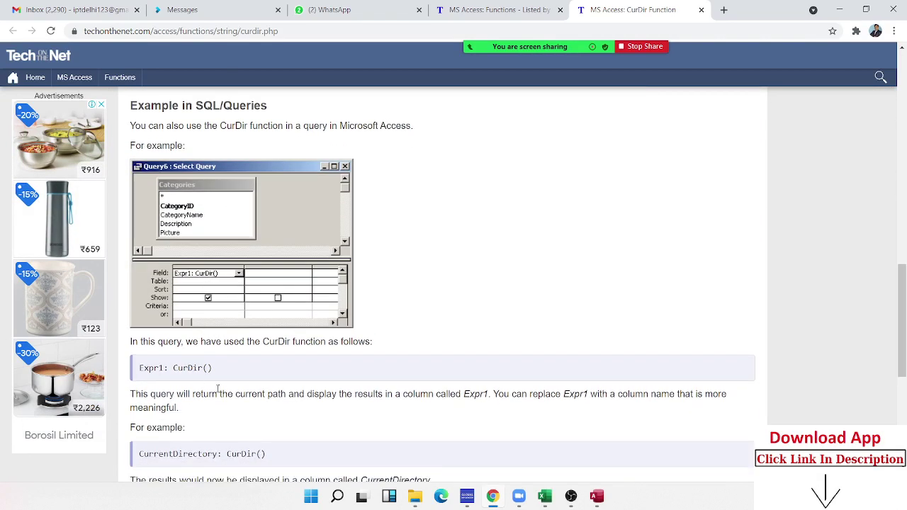
{"action": "scroll", "coordinate": [218, 388], "scroll_direction": "down", "scroll_amount": 1}
{"action": "scroll", "coordinate": [220, 388], "scroll_direction": "up", "scroll_amount": 2}
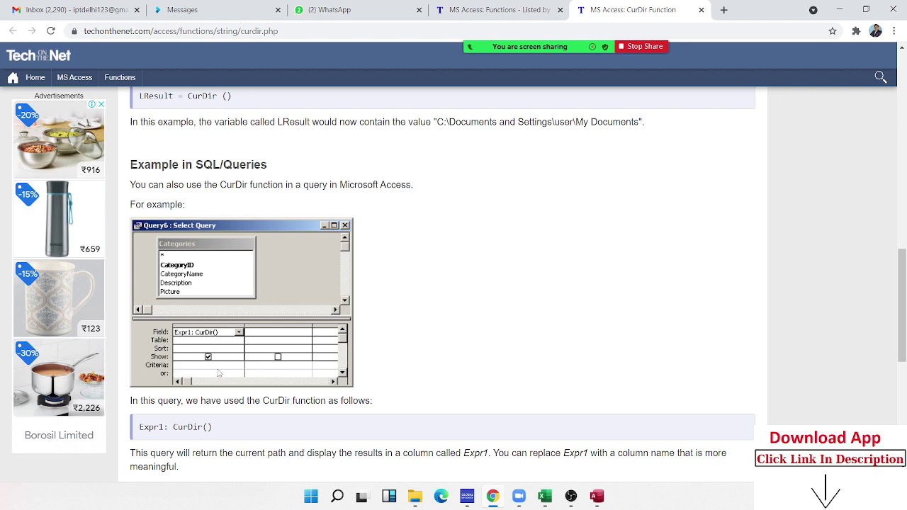
{"action": "key", "text": "alt+Tab"}
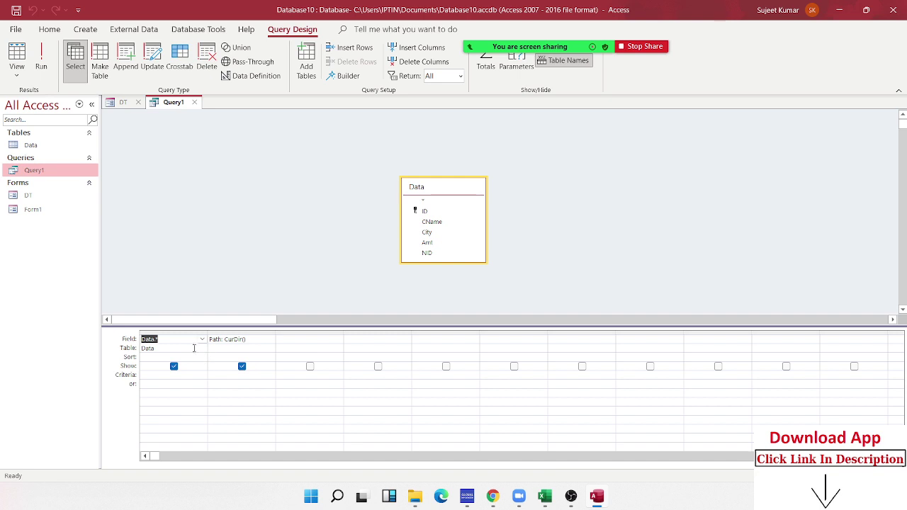
Remove Data.* from the first column and re-add it after the Path: CurDir() column.
{"action": "left_click", "coordinate": [187, 348]}
{"action": "left_click", "coordinate": [175, 341]}
{"action": "key", "text": "BackSpace"}
{"action": "key", "text": "BackSpace"}
{"action": "key", "text": "BackSpace"}
{"action": "key", "text": "BackSpace"}
{"action": "double_click", "coordinate": [423, 203]}
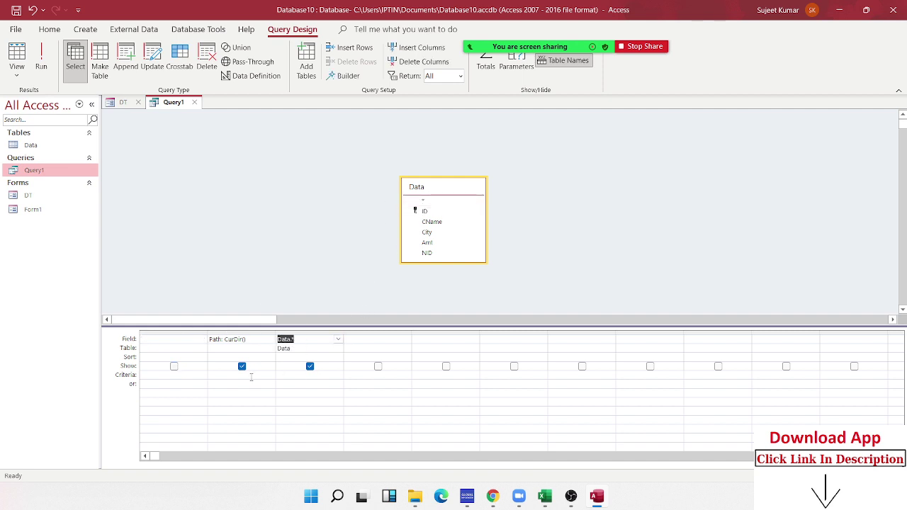
{"action": "left_click", "coordinate": [251, 375]}
Close Query1 and save the design changes.
{"action": "left_click", "coordinate": [256, 341]}
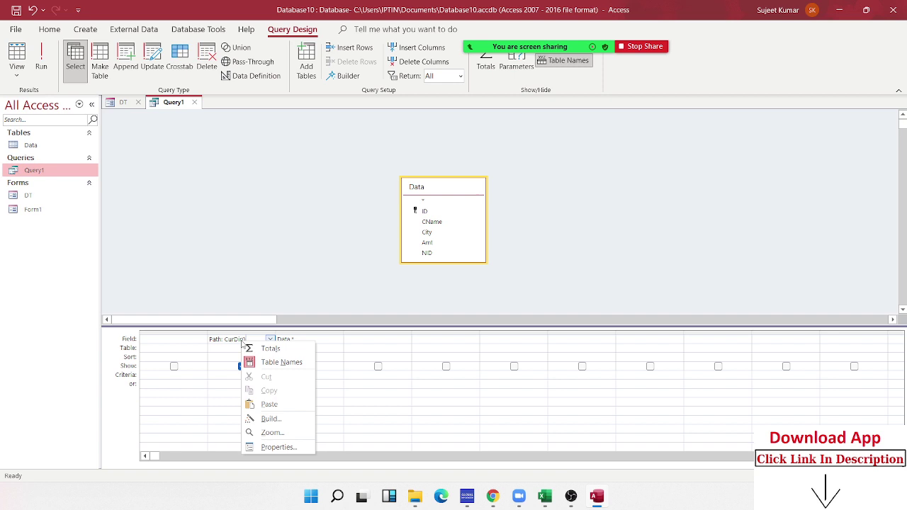
{"action": "left_click", "coordinate": [242, 342]}
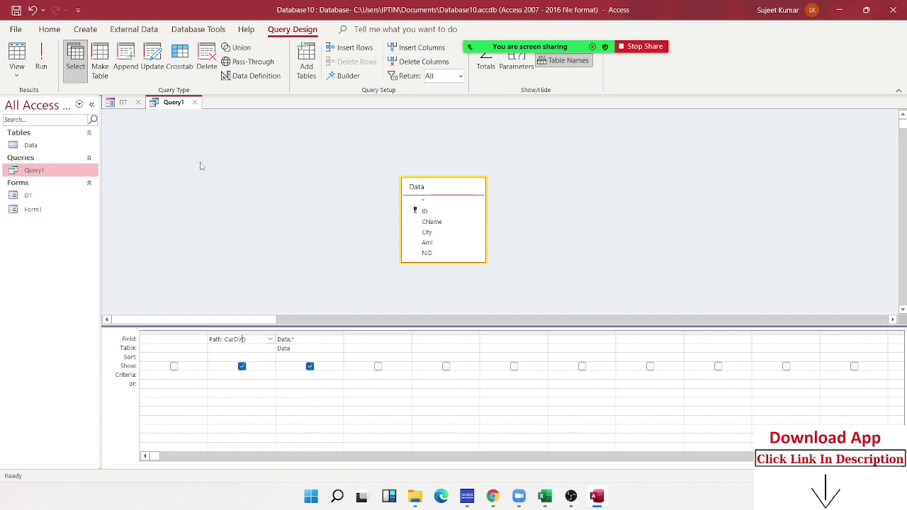
{"action": "left_click", "coordinate": [197, 103]}
{"action": "left_click", "coordinate": [420, 283]}
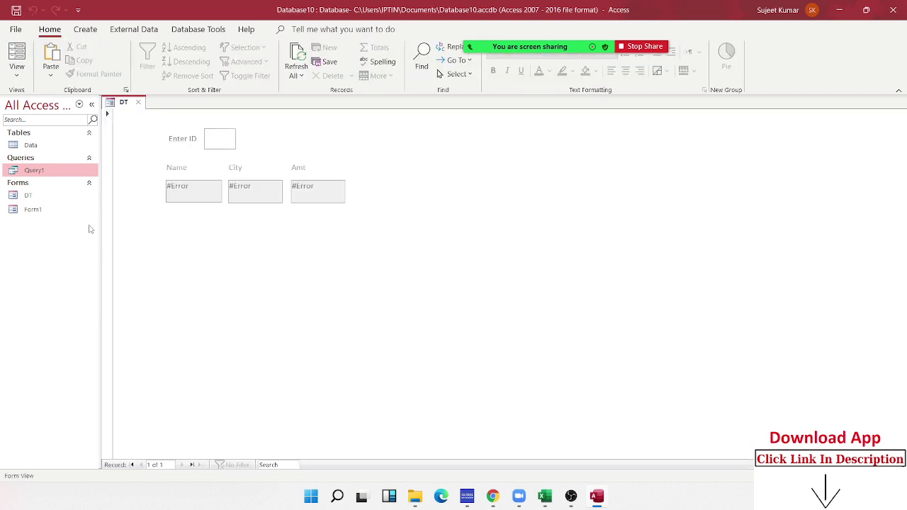
Run Query1, dismiss the recurring CurDir error, and reopen it in Design View.
{"action": "double_click", "coordinate": [48, 173]}
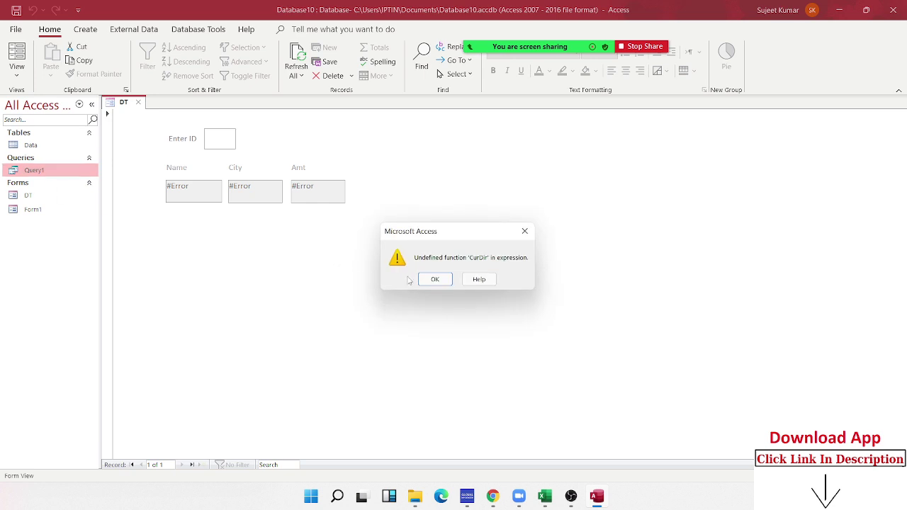
{"action": "left_click", "coordinate": [421, 280]}
{"action": "right_click", "coordinate": [60, 176]}
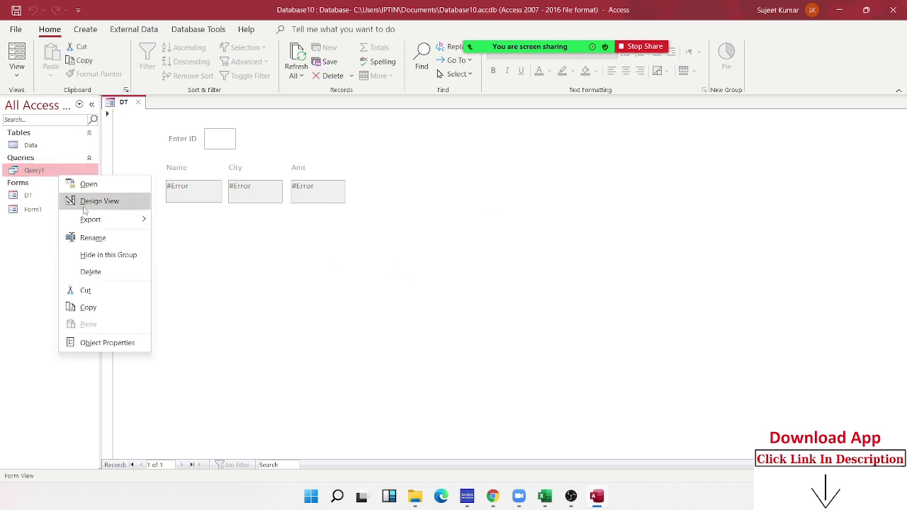
{"action": "left_click", "coordinate": [83, 204]}
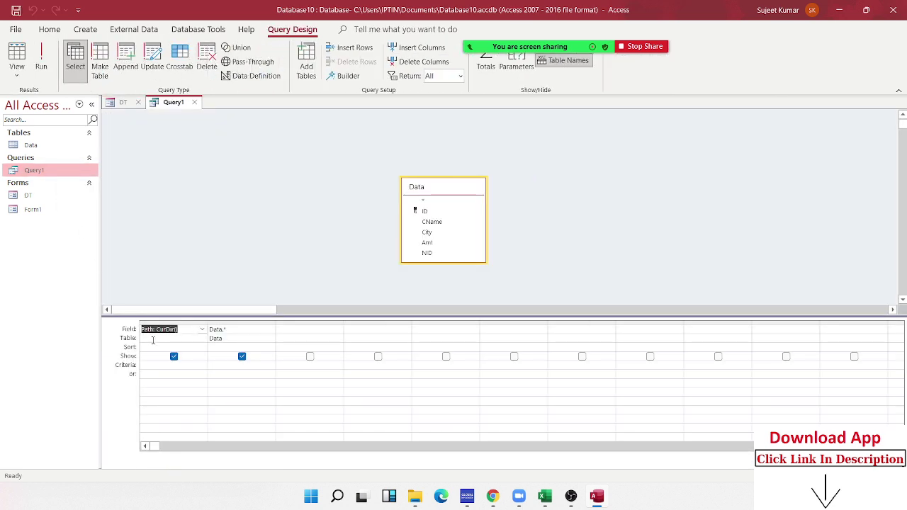
Edit the Path: CurDir() expression and bring up the Path field's shortcut actions.
{"action": "left_click", "coordinate": [183, 327]}
{"action": "key", "text": "BackSpace"}
{"action": "key", "text": "BackSpace"}
{"action": "left_click", "coordinate": [164, 346]}
{"action": "right_click", "coordinate": [164, 329]}
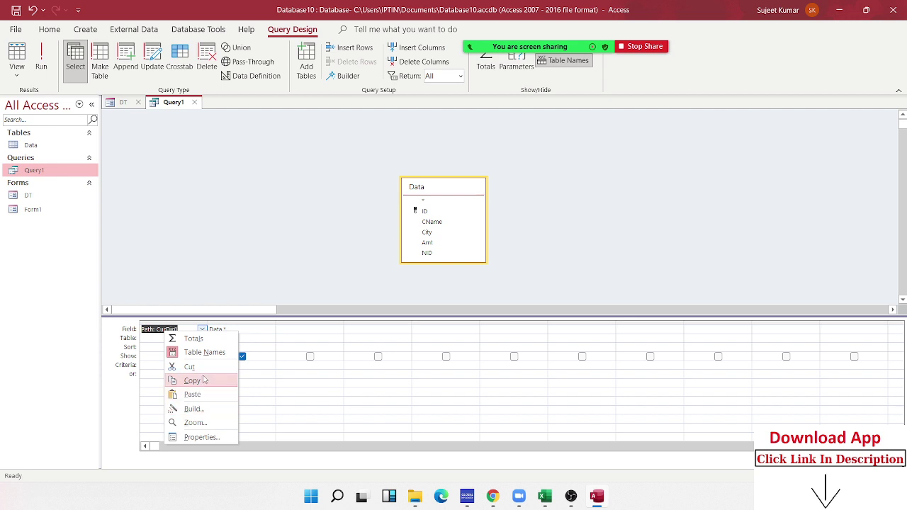
Open Expression Builder for the Path field and show the Built-In Functions categories.
{"action": "left_click", "coordinate": [204, 409]}
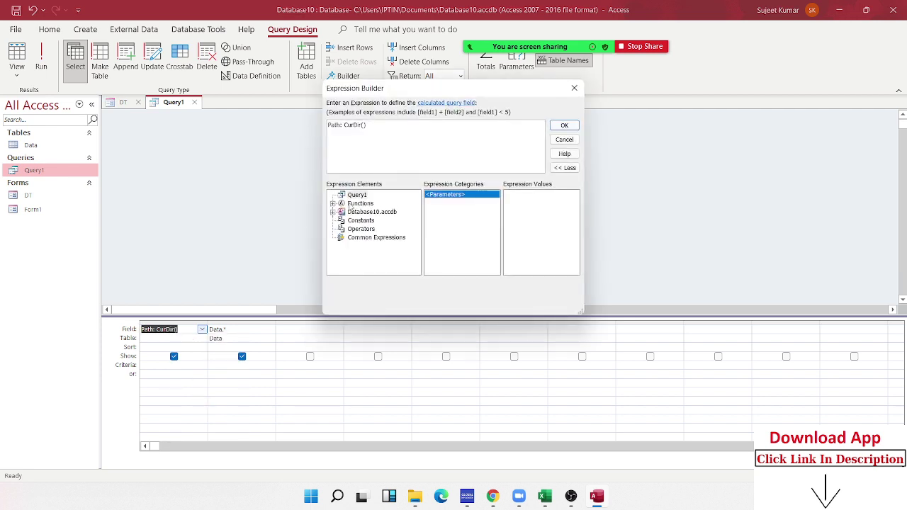
{"action": "double_click", "coordinate": [361, 204]}
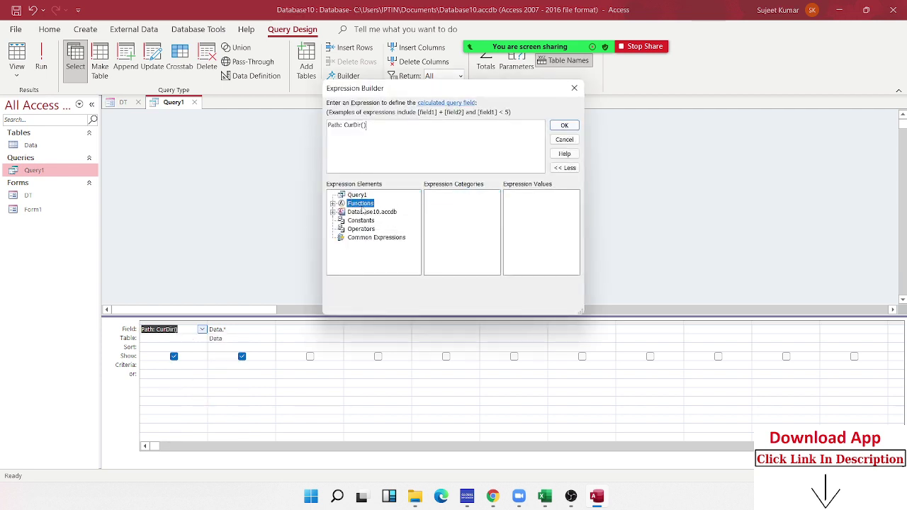
{"action": "left_click", "coordinate": [365, 212]}
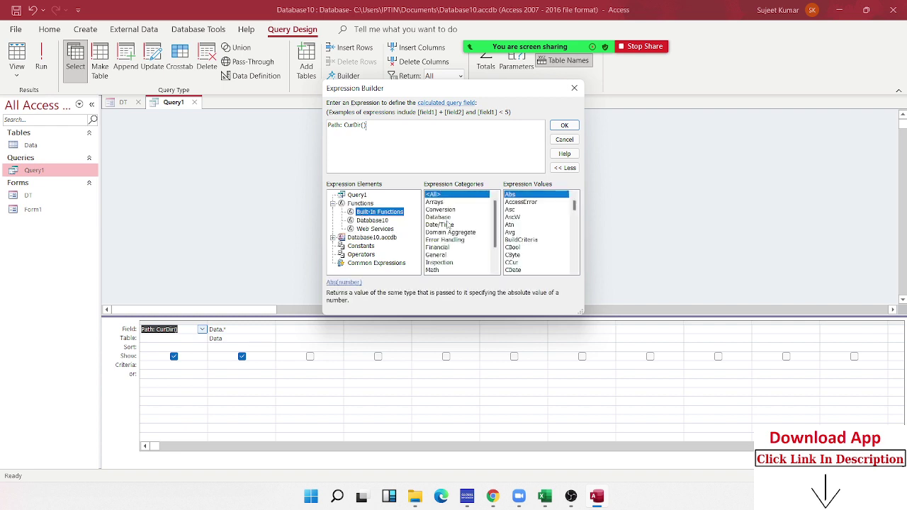
{"action": "left_click", "coordinate": [373, 221]}
{"action": "left_click", "coordinate": [371, 212]}
{"action": "left_click", "coordinate": [373, 229]}
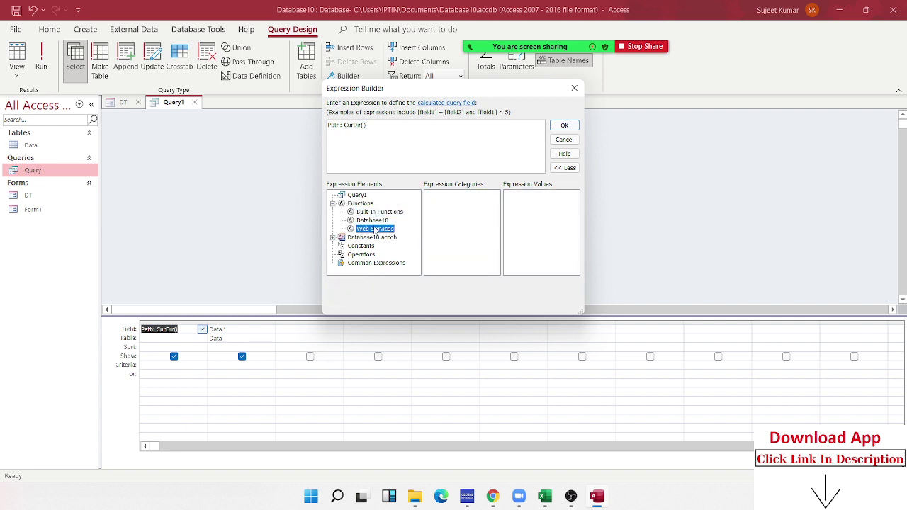
{"action": "left_click", "coordinate": [370, 212]}
Read the descriptions of AccessError, CCur and Chr in the built-in function list.
{"action": "left_click", "coordinate": [511, 203]}
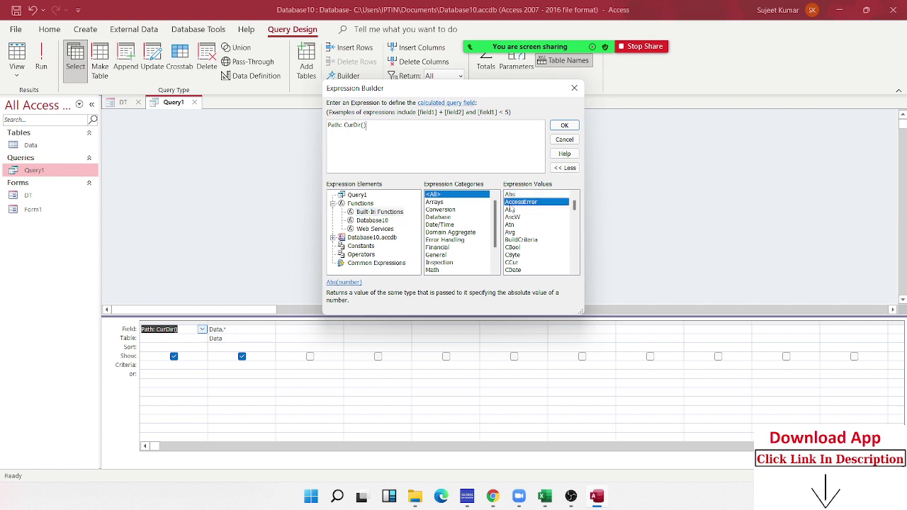
{"action": "key", "text": "c"}
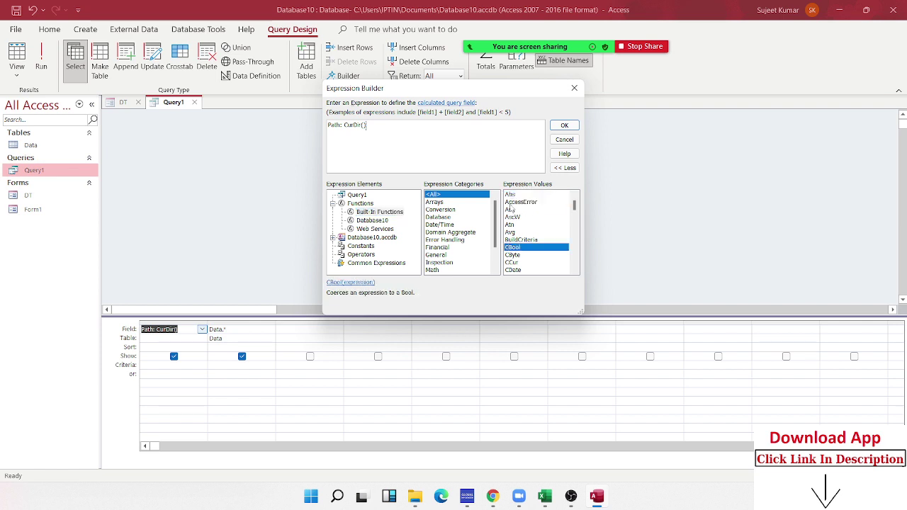
{"action": "key", "text": "Down"}
{"action": "key", "text": "Down"}
{"action": "key", "text": "Down"}
{"action": "key", "text": "Down"}
{"action": "key", "text": "Down"}
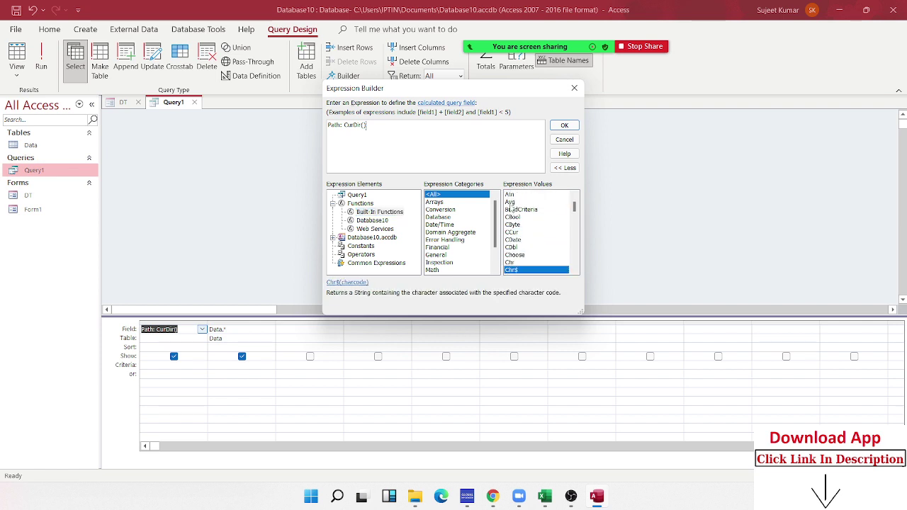
{"action": "key", "text": "Down"}
{"action": "key", "text": "Down"}
{"action": "key", "text": "Down"}
{"action": "key", "text": "Down"}
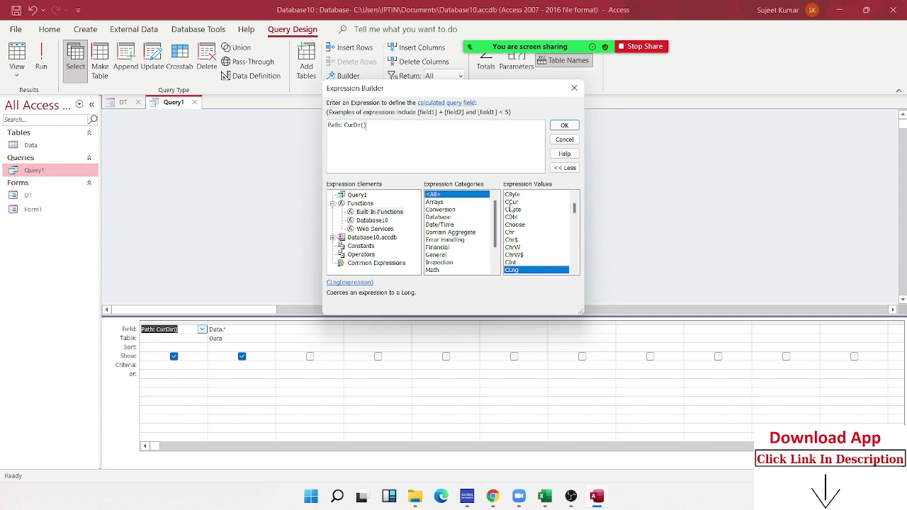
{"action": "key", "text": "Up"}
{"action": "key", "text": "Up"}
{"action": "key", "text": "Up"}
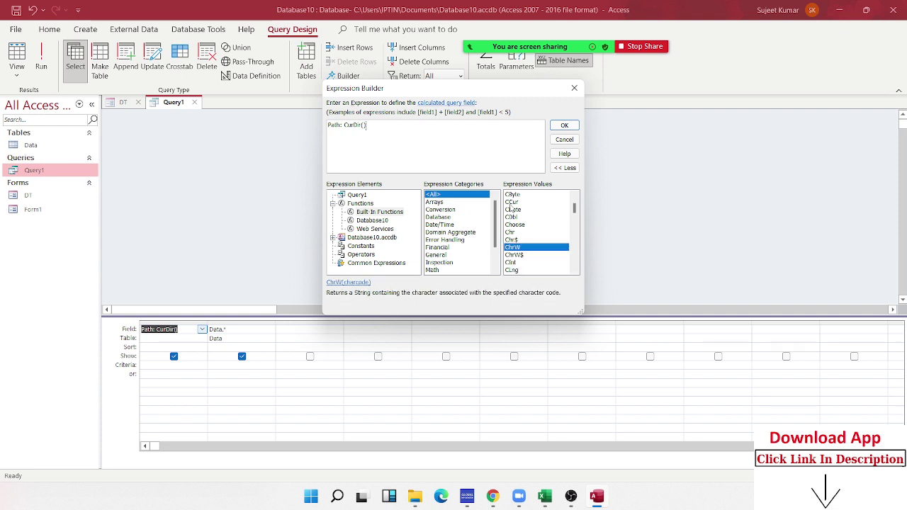
{"action": "key", "text": "Up"}
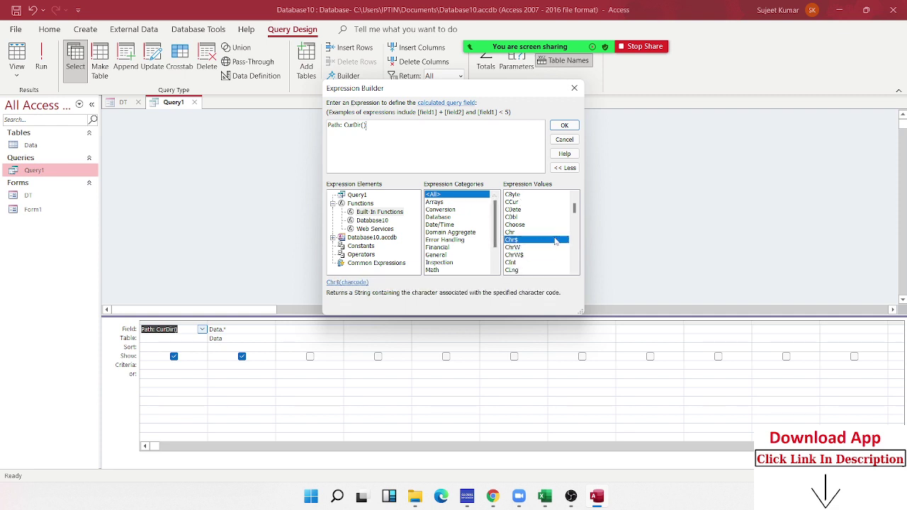
{"action": "scroll", "coordinate": [557, 241], "scroll_direction": "up", "scroll_amount": 1}
{"action": "left_click", "coordinate": [518, 225]}
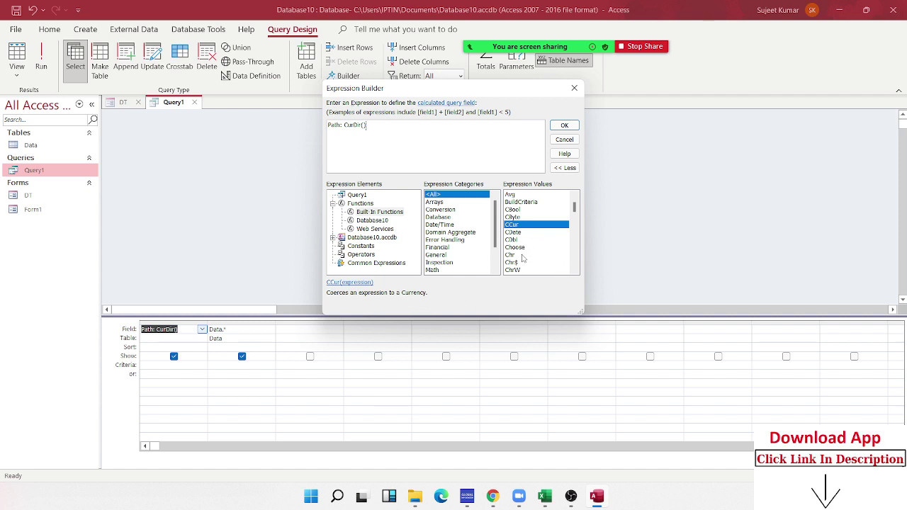
{"action": "left_click", "coordinate": [522, 255]}
Scroll through the rest of the function list, then cancel Expression Builder without changes.
{"action": "scroll", "coordinate": [521, 261], "scroll_direction": "down", "scroll_amount": 1}
{"action": "scroll", "coordinate": [519, 266], "scroll_direction": "down", "scroll_amount": 1}
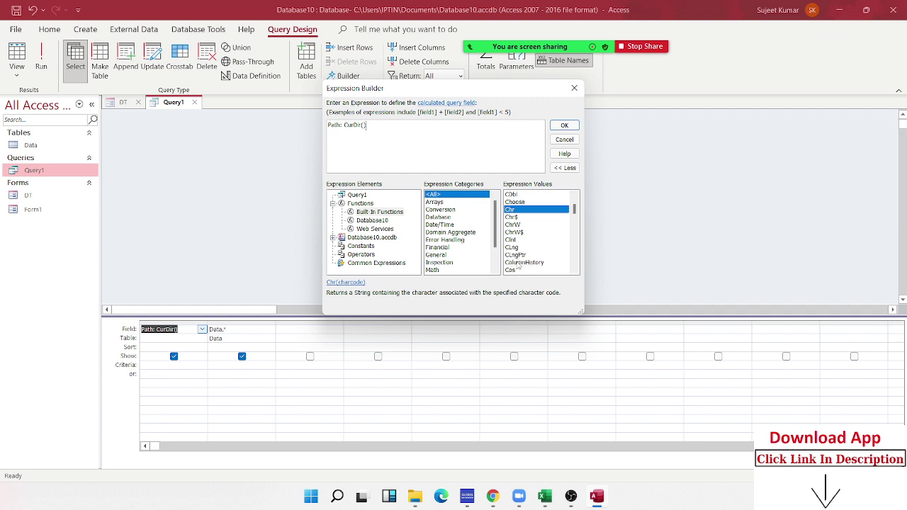
{"action": "scroll", "coordinate": [519, 268], "scroll_direction": "down", "scroll_amount": 1}
{"action": "scroll", "coordinate": [523, 269], "scroll_direction": "down", "scroll_amount": 1}
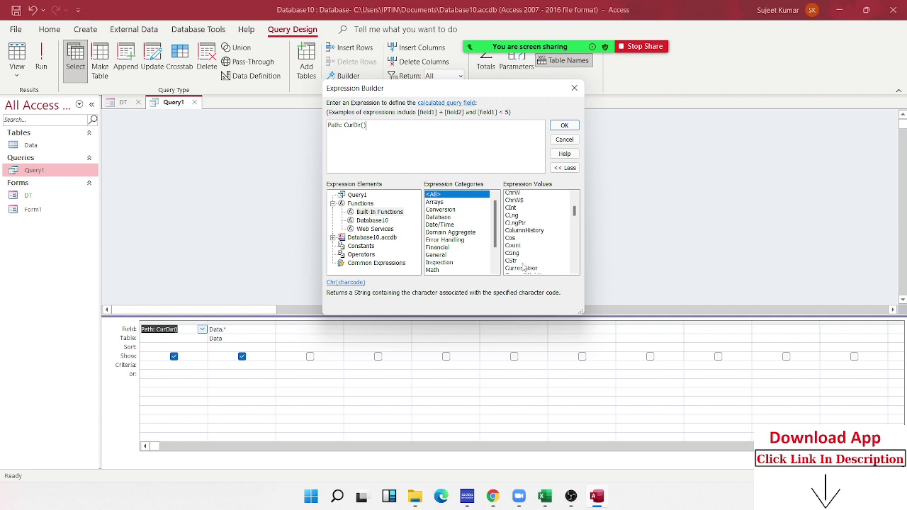
{"action": "scroll", "coordinate": [531, 259], "scroll_direction": "down", "scroll_amount": 1}
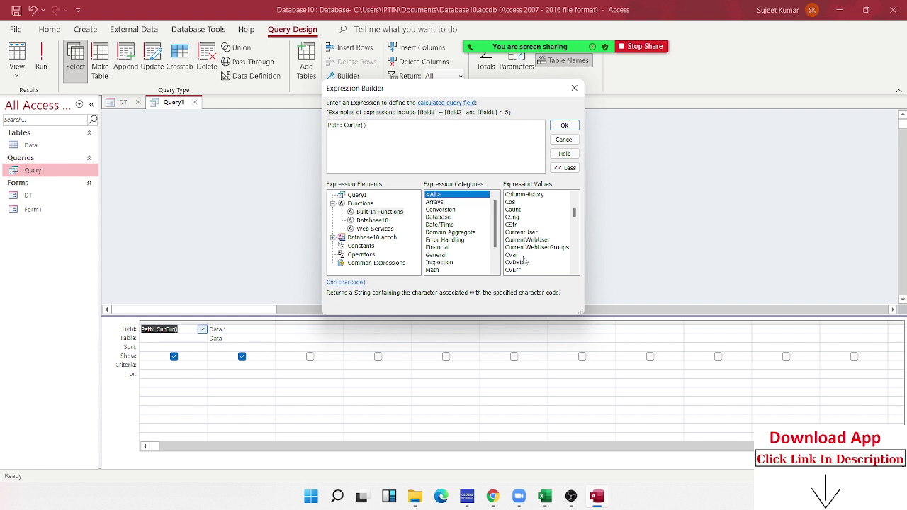
{"action": "scroll", "coordinate": [523, 261], "scroll_direction": "down", "scroll_amount": 1}
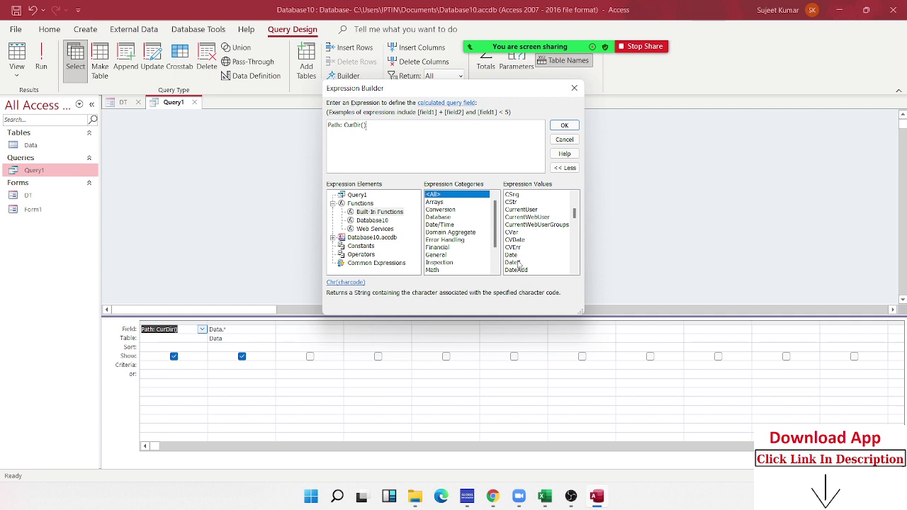
{"action": "scroll", "coordinate": [524, 264], "scroll_direction": "up", "scroll_amount": 1}
{"action": "scroll", "coordinate": [531, 266], "scroll_direction": "up", "scroll_amount": 1}
{"action": "scroll", "coordinate": [533, 266], "scroll_direction": "down", "scroll_amount": 2}
{"action": "scroll", "coordinate": [535, 261], "scroll_direction": "down", "scroll_amount": 1}
{"action": "scroll", "coordinate": [535, 260], "scroll_direction": "down", "scroll_amount": 1}
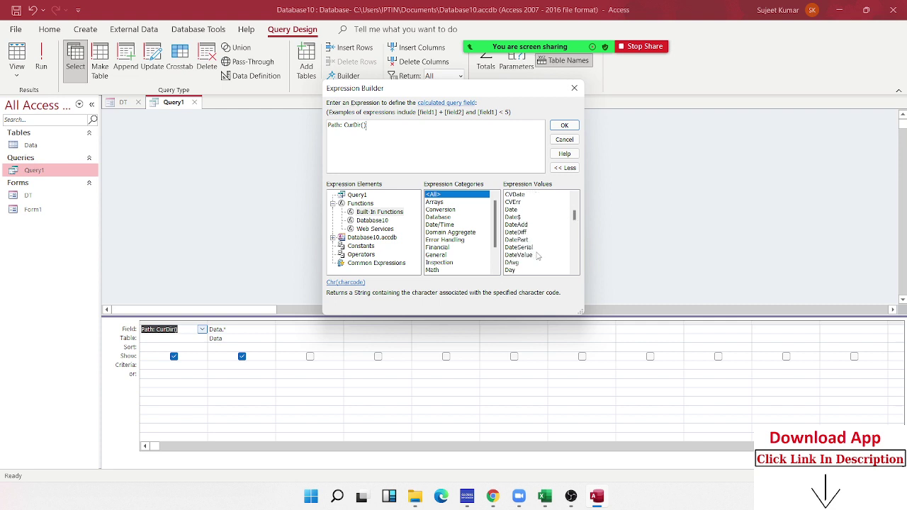
{"action": "scroll", "coordinate": [540, 255], "scroll_direction": "down", "scroll_amount": 1}
{"action": "scroll", "coordinate": [540, 255], "scroll_direction": "down", "scroll_amount": 2}
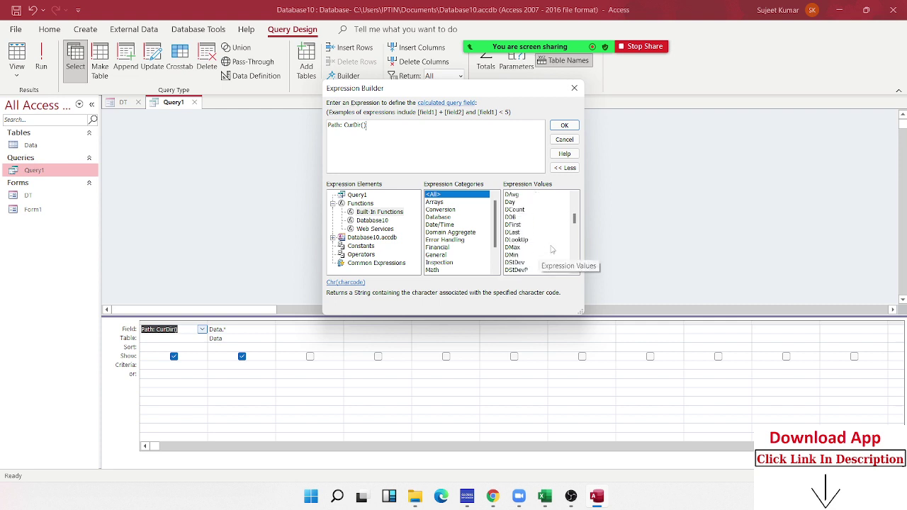
{"action": "left_click", "coordinate": [557, 142]}
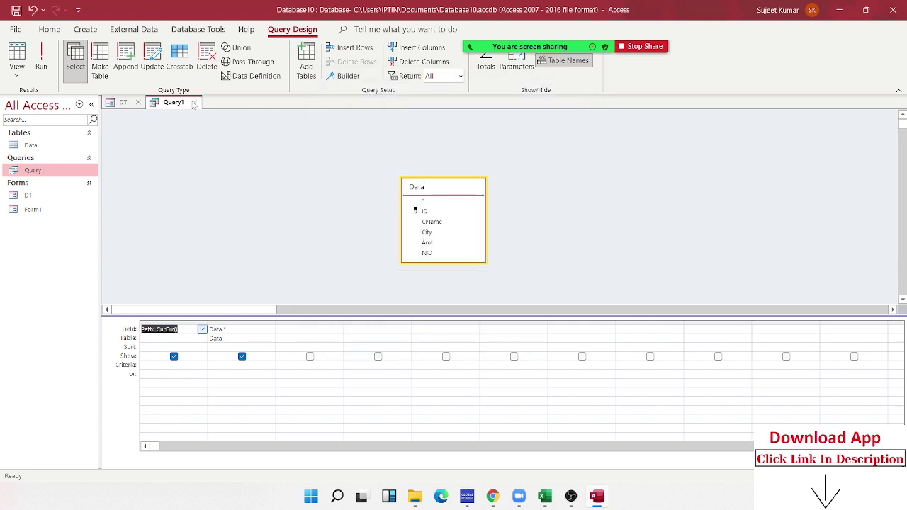
Close Query1 without saving its design changes and open Form1.
{"action": "left_click", "coordinate": [194, 102]}
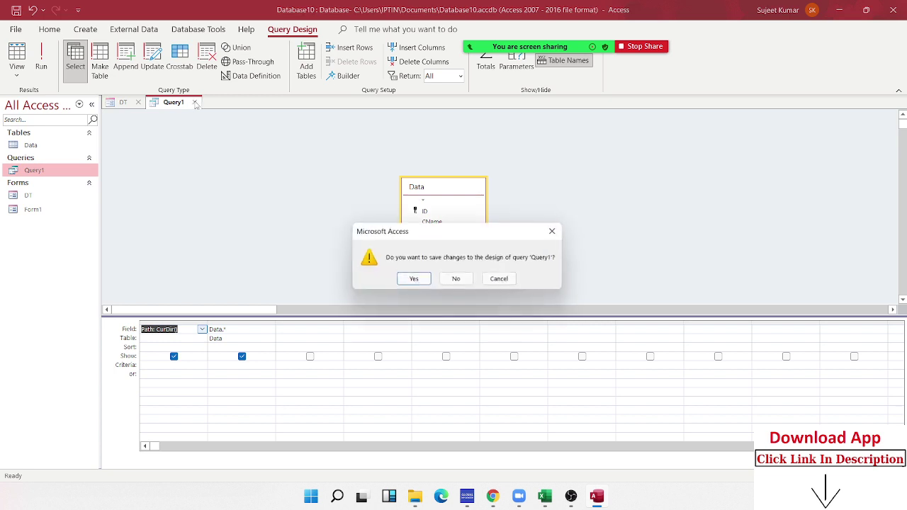
{"action": "left_click", "coordinate": [455, 279]}
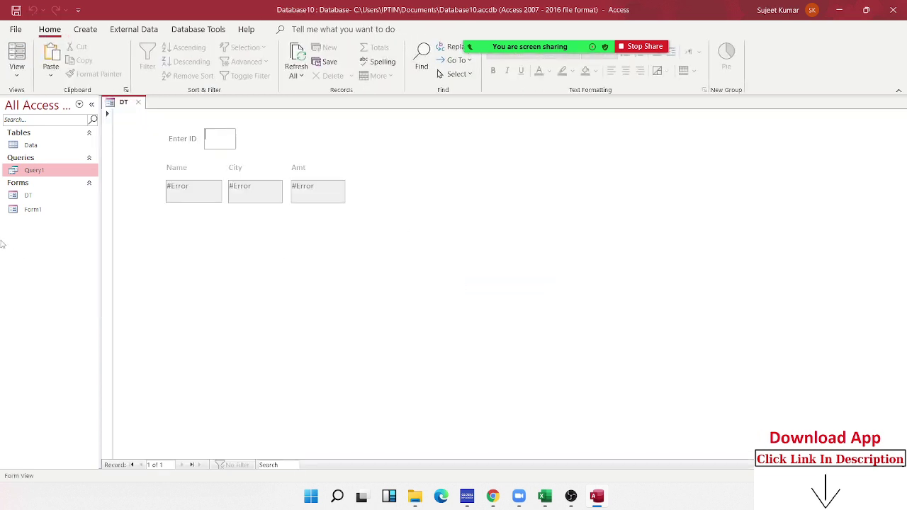
{"action": "left_click", "coordinate": [36, 210]}
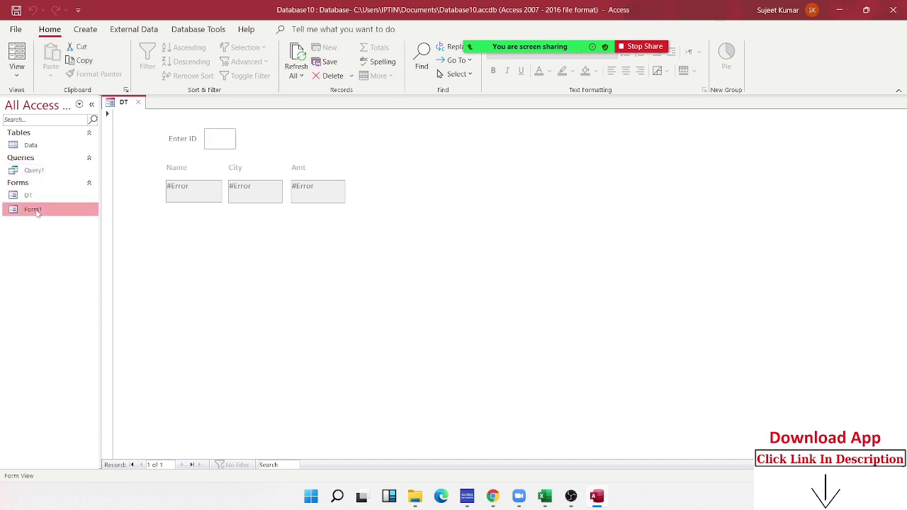
{"action": "double_click", "coordinate": [36, 211]}
Switch Form1 to Design View from the navigation pane's shortcut menu.
{"action": "left_click", "coordinate": [30, 197]}
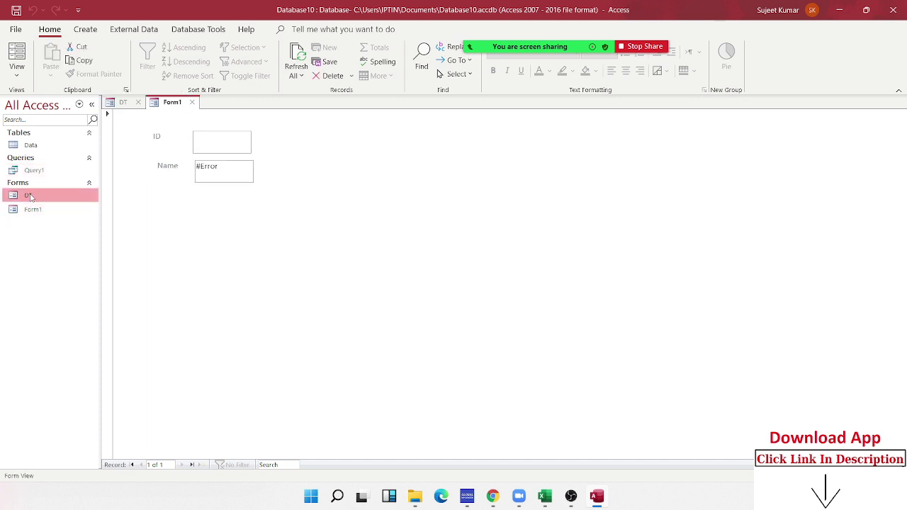
{"action": "double_click", "coordinate": [29, 197]}
{"action": "double_click", "coordinate": [33, 211]}
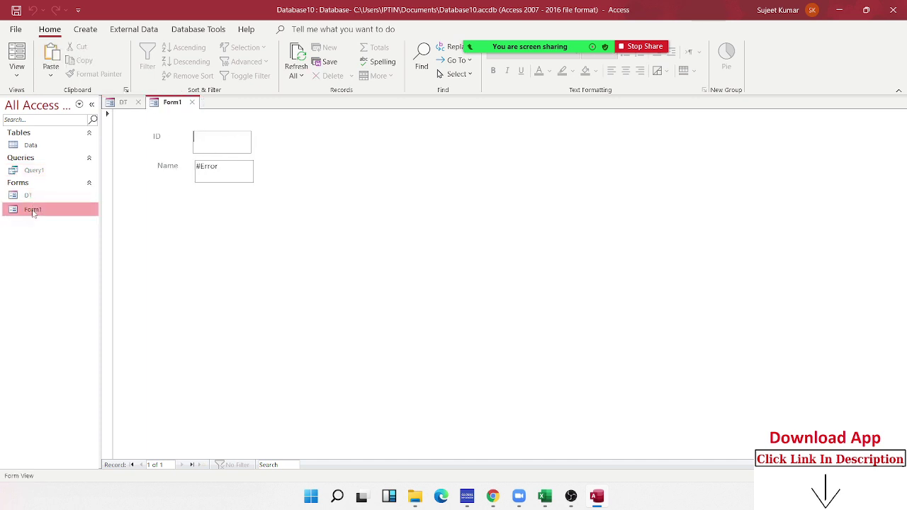
{"action": "right_click", "coordinate": [33, 211]}
{"action": "left_click", "coordinate": [71, 254]}
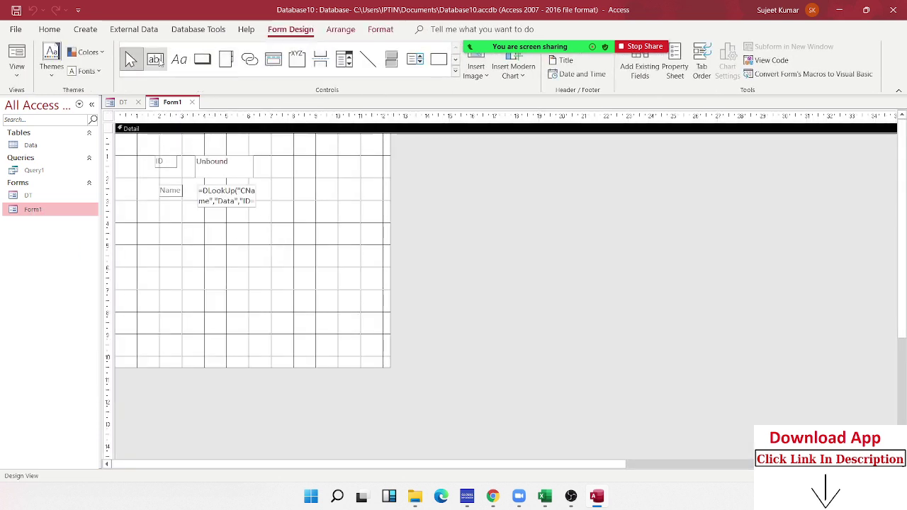
Draw a text box below Name on Form1, label it Path, and set its Control Source to =CurDir().
{"action": "left_click", "coordinate": [155, 59]}
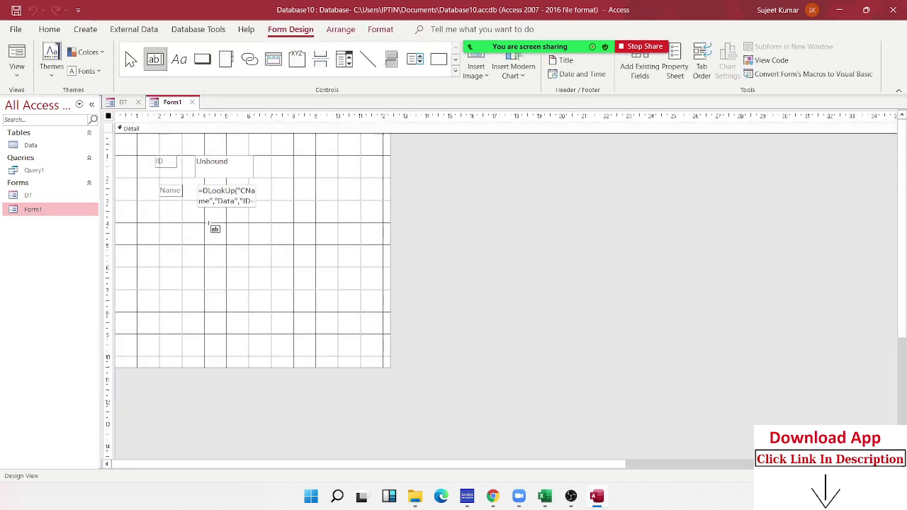
{"action": "mouse_move", "coordinate": [148, 224]}
{"action": "left_mouse_down"}
{"action": "mouse_move", "coordinate": [312, 254]}
{"action": "mouse_move", "coordinate": [348, 246]}
{"action": "left_mouse_up"}
{"action": "double_click", "coordinate": [126, 229]}
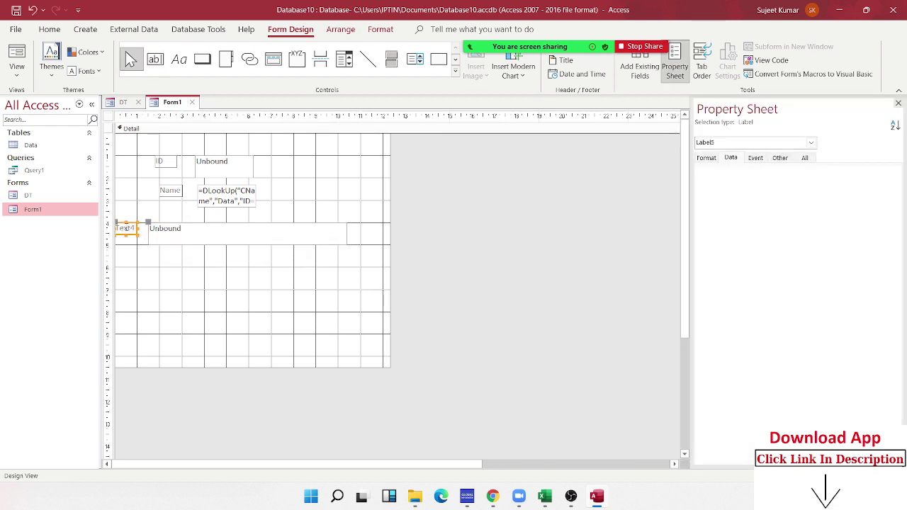
{"action": "double_click", "coordinate": [126, 228]}
{"action": "type", "text": "Path"}
{"action": "left_click", "coordinate": [214, 235]}
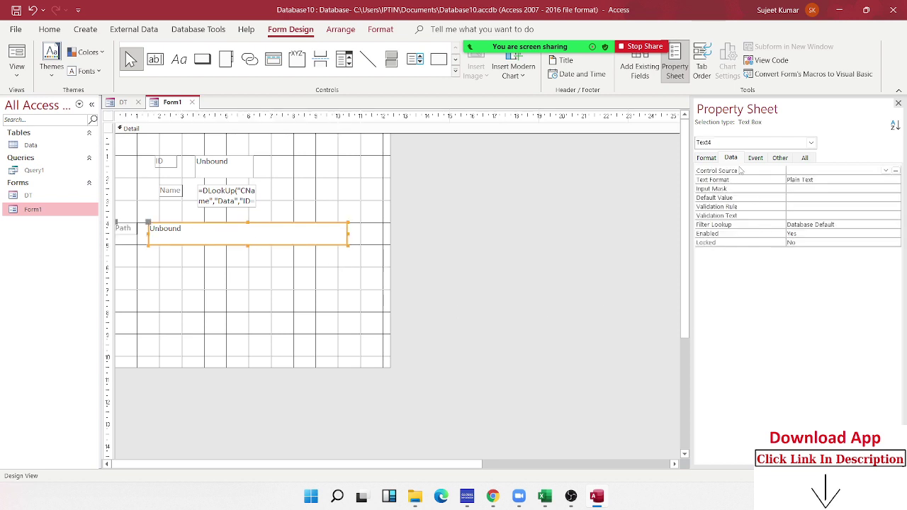
{"action": "left_click", "coordinate": [803, 177]}
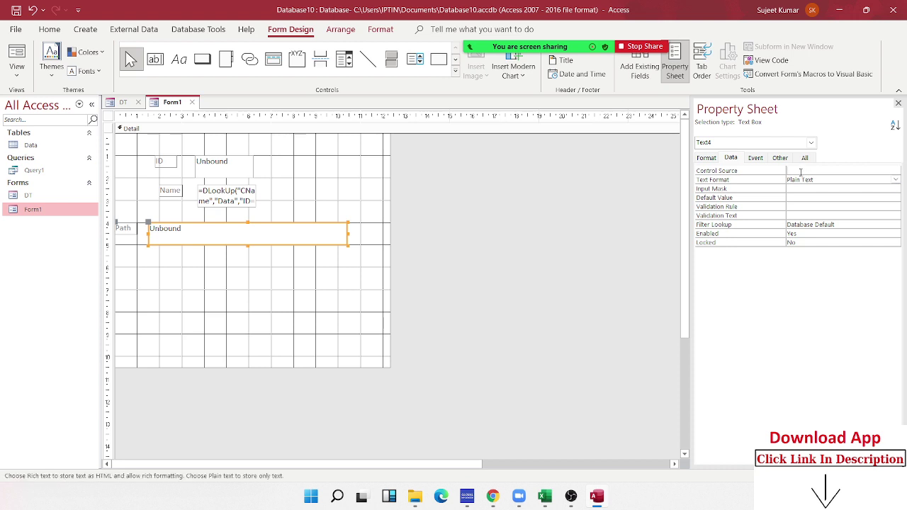
{"action": "left_click", "coordinate": [800, 172]}
{"action": "type", "text": "="}
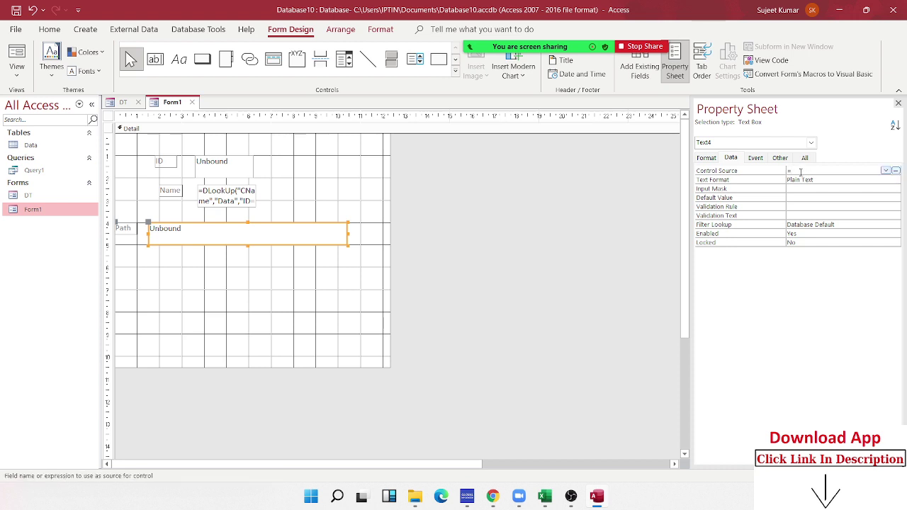
{"action": "type", "text": "cu"}
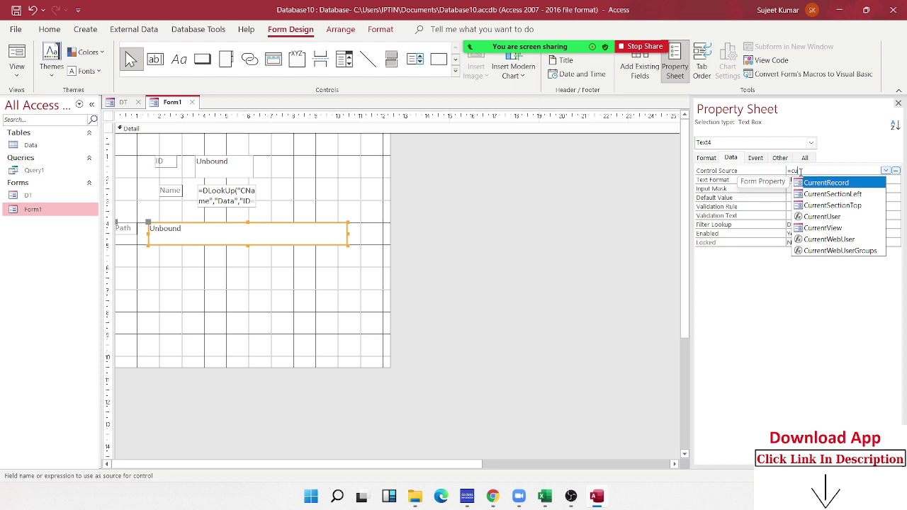
{"action": "type", "text": "rdir("}
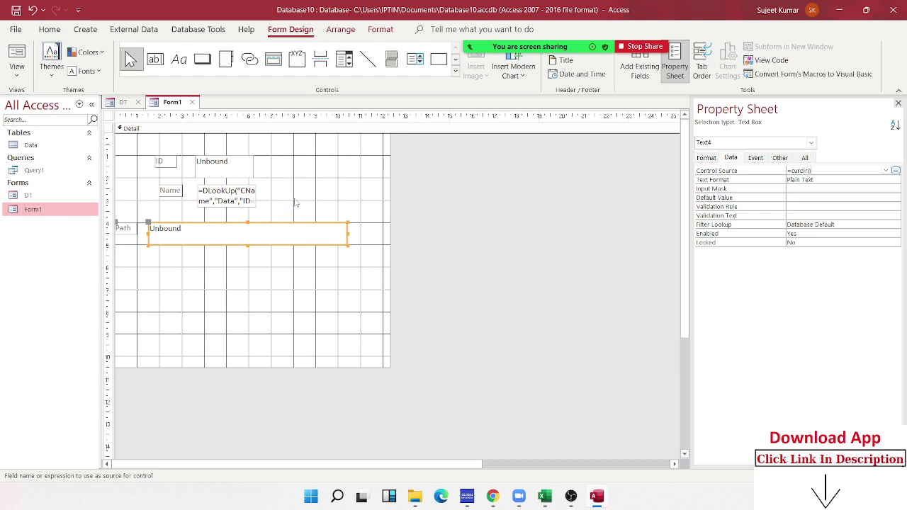
{"action": "key", "text": "Return"}
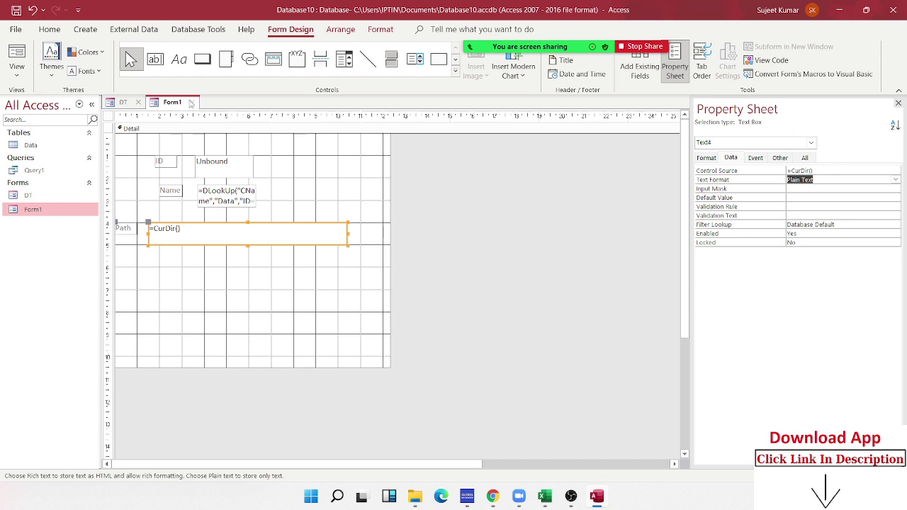
Save Form1 and open it in Form view, where Path shows #Name?
{"action": "left_click", "coordinate": [191, 103]}
{"action": "left_click", "coordinate": [412, 277]}
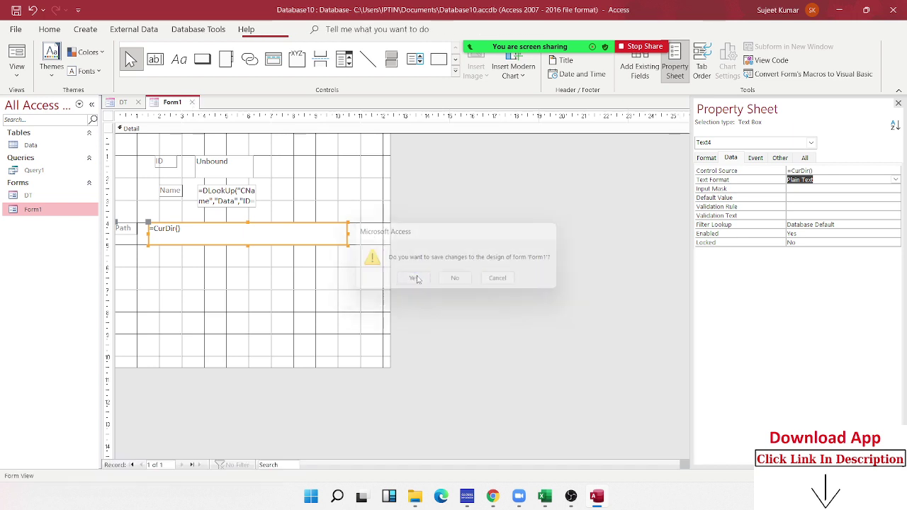
{"action": "double_click", "coordinate": [64, 209]}
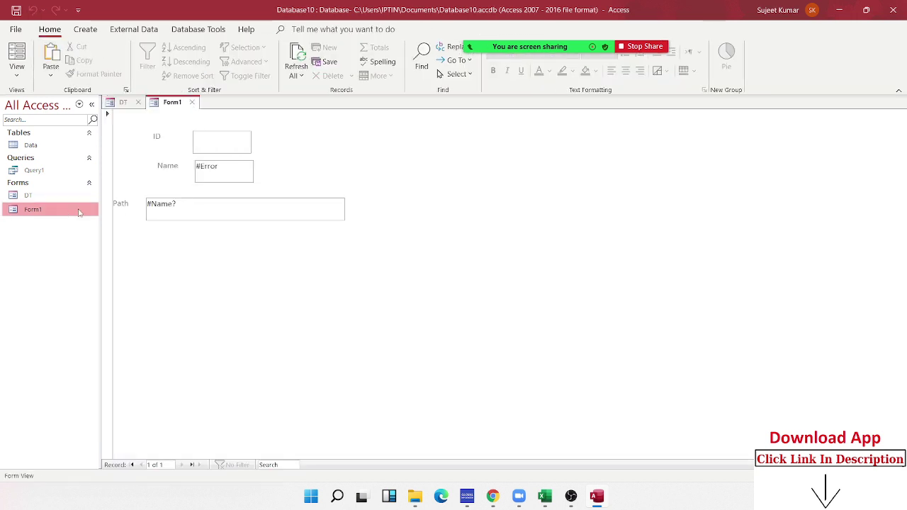
Reopen Form1 in Design View and clear the Path box's =CurDir() Control Source.
{"action": "left_click", "coordinate": [191, 102]}
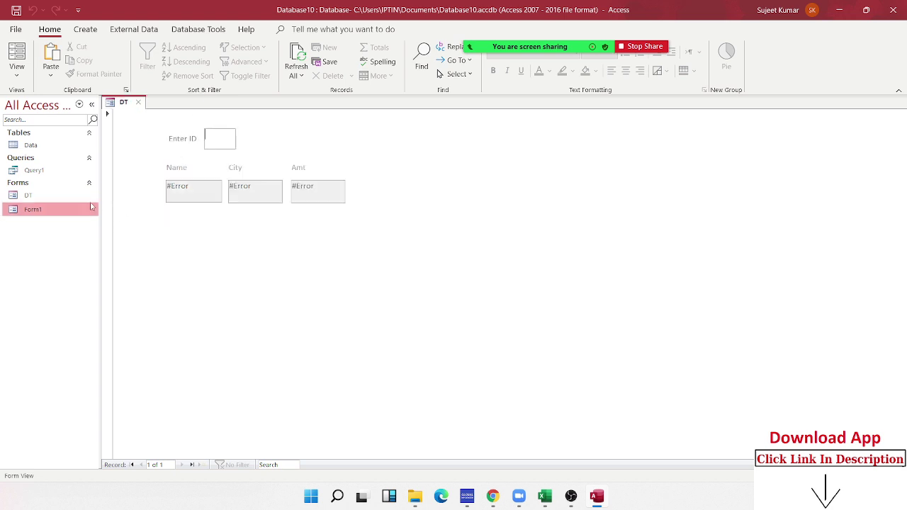
{"action": "right_click", "coordinate": [84, 211]}
{"action": "left_click", "coordinate": [114, 252]}
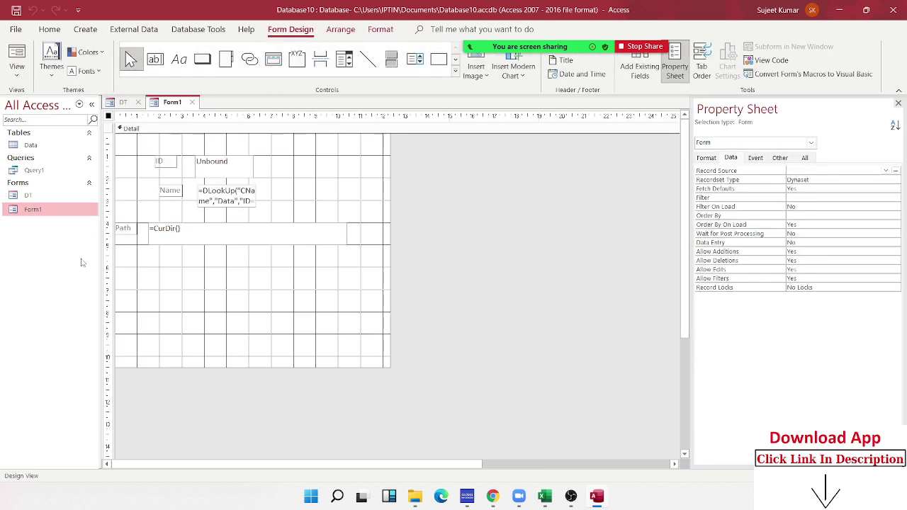
{"action": "left_click", "coordinate": [163, 237]}
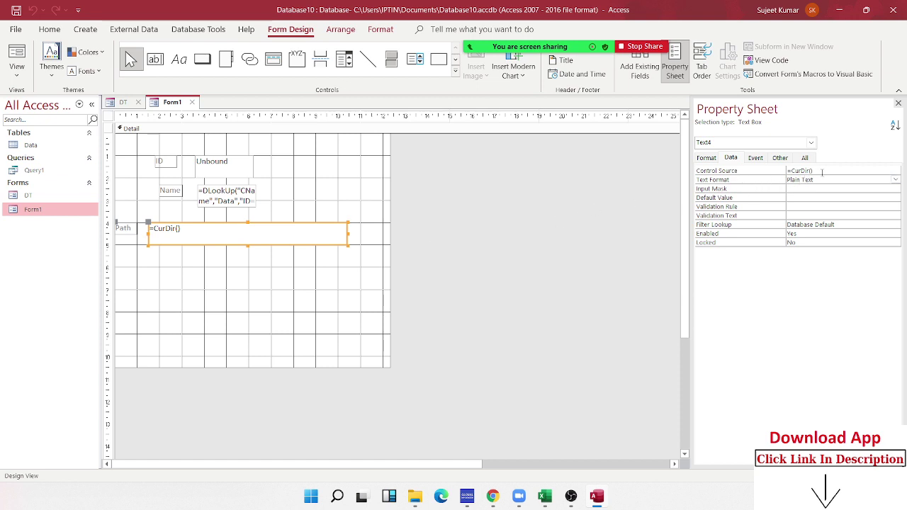
{"action": "left_click", "coordinate": [781, 170]}
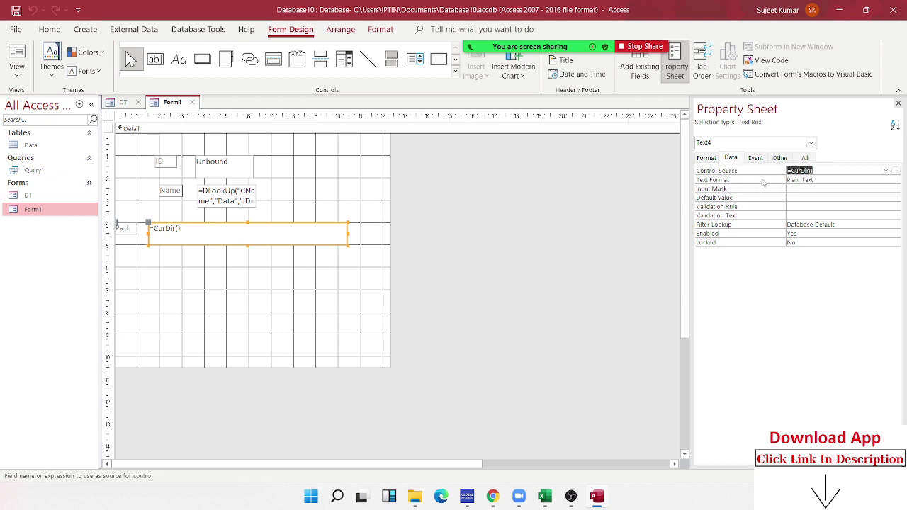
{"action": "key", "text": "Delete"}
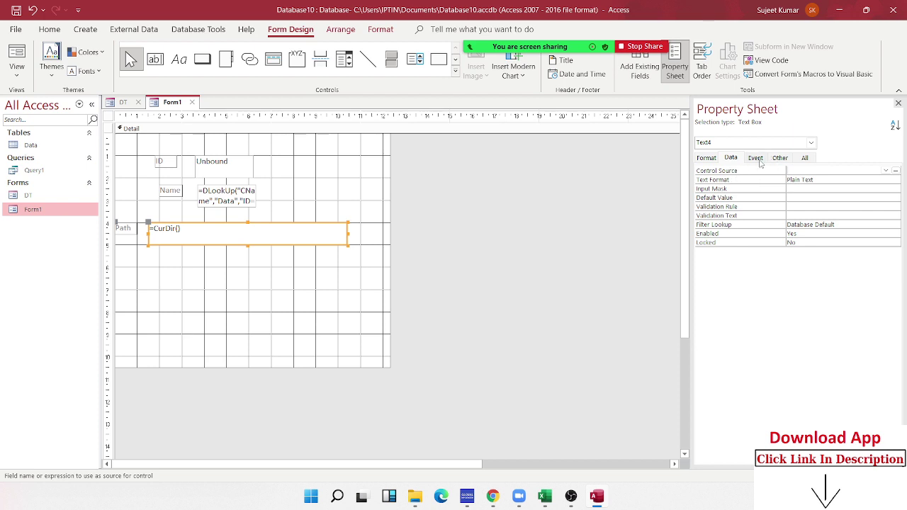
Start a Code Builder procedure for the box's On Click event.
{"action": "left_click", "coordinate": [758, 160]}
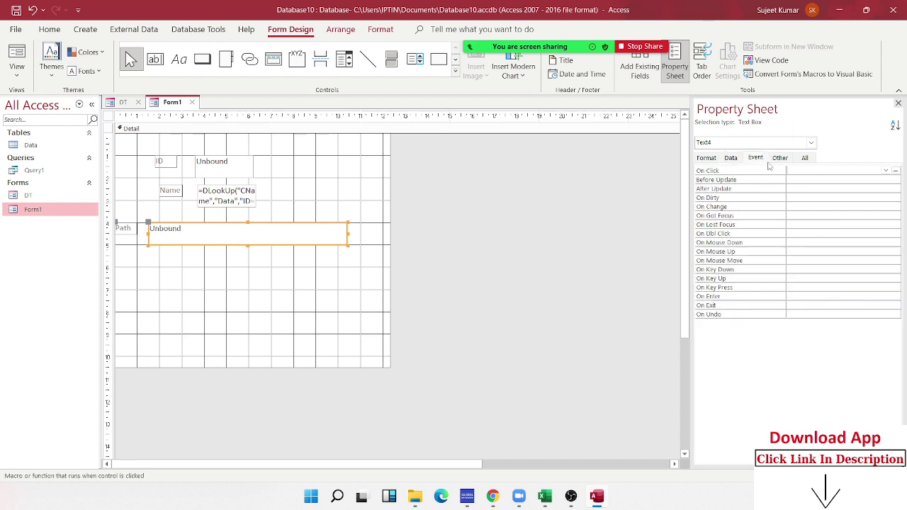
{"action": "left_click", "coordinate": [895, 171]}
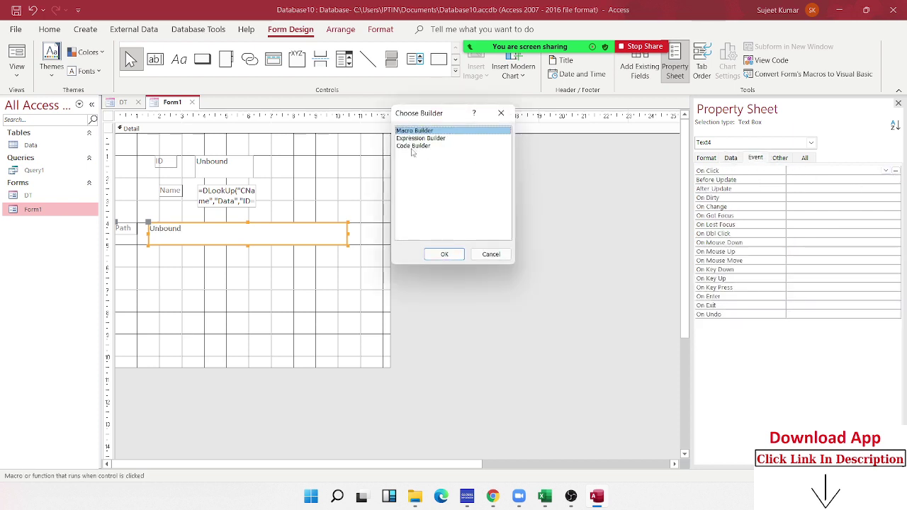
{"action": "left_click", "coordinate": [414, 146]}
{"action": "left_click", "coordinate": [444, 253]}
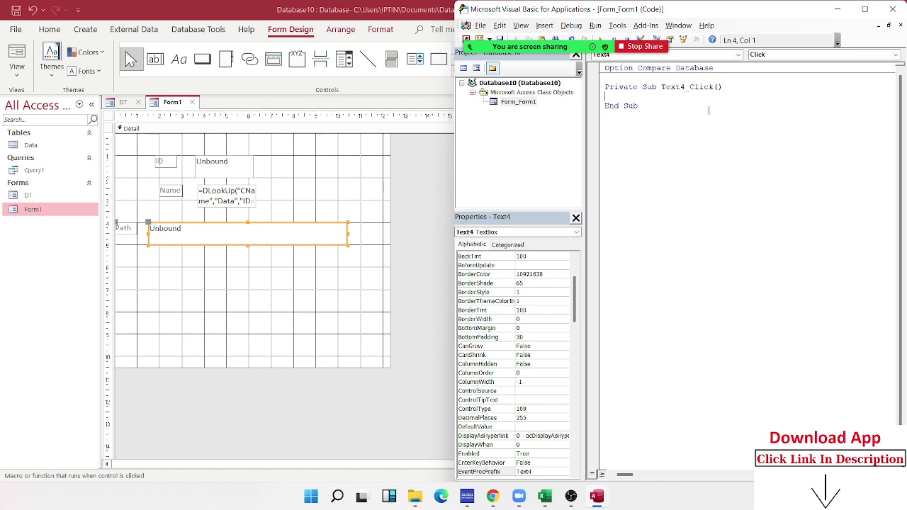
Write Text4.Value = CurDir() inside the Text4_Click procedure, dismissing the interim compile error.
{"action": "double_click", "coordinate": [678, 89]}
{"action": "left_click", "coordinate": [647, 95]}
{"action": "type", "text": "CurDir ()"}
{"action": "type", "text": "t"}
{"action": "type", "text": "ext4."}
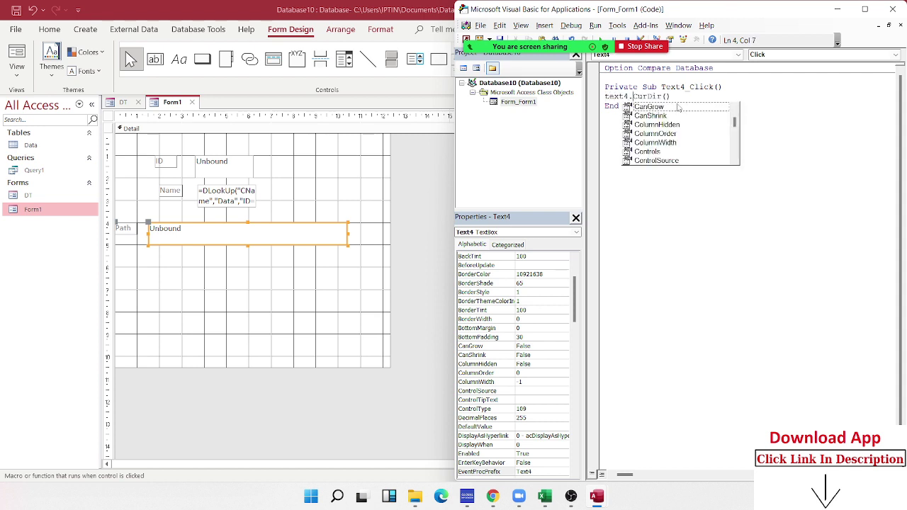
{"action": "left_click", "coordinate": [674, 224]}
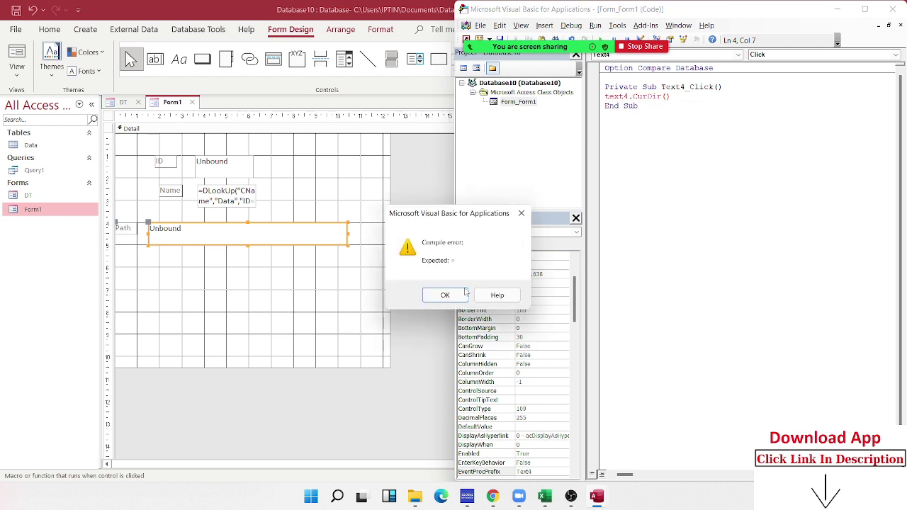
{"action": "left_click", "coordinate": [446, 296]}
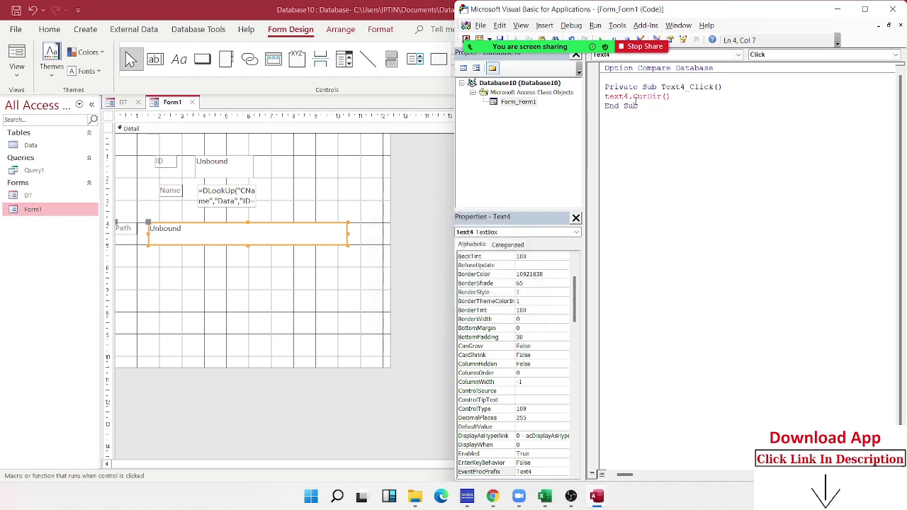
{"action": "type", "text": "value"}
{"action": "type", "text": "="}
{"action": "left_click", "coordinate": [652, 115]}
Close the VBA editor, save Form1, and run it so Path shows the Documents folder path.
{"action": "left_click", "coordinate": [892, 9]}
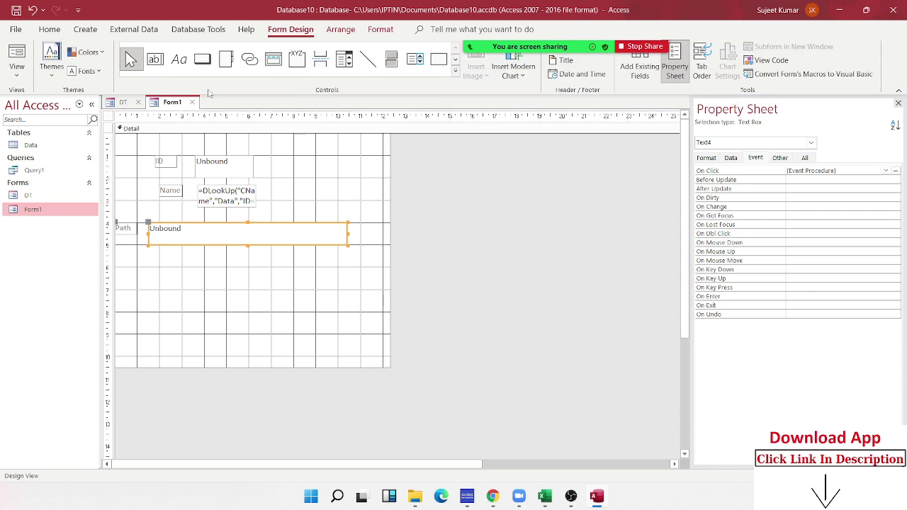
{"action": "left_click", "coordinate": [192, 103]}
{"action": "left_click", "coordinate": [411, 277]}
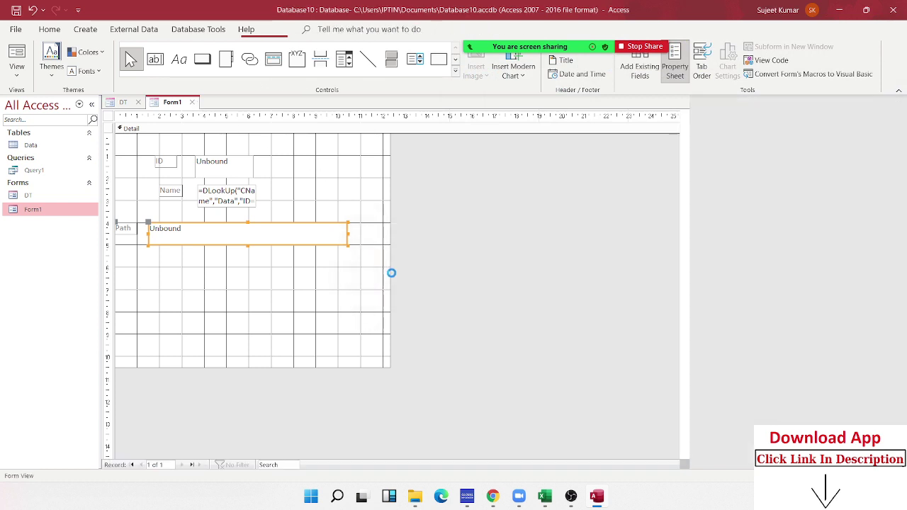
{"action": "double_click", "coordinate": [82, 212]}
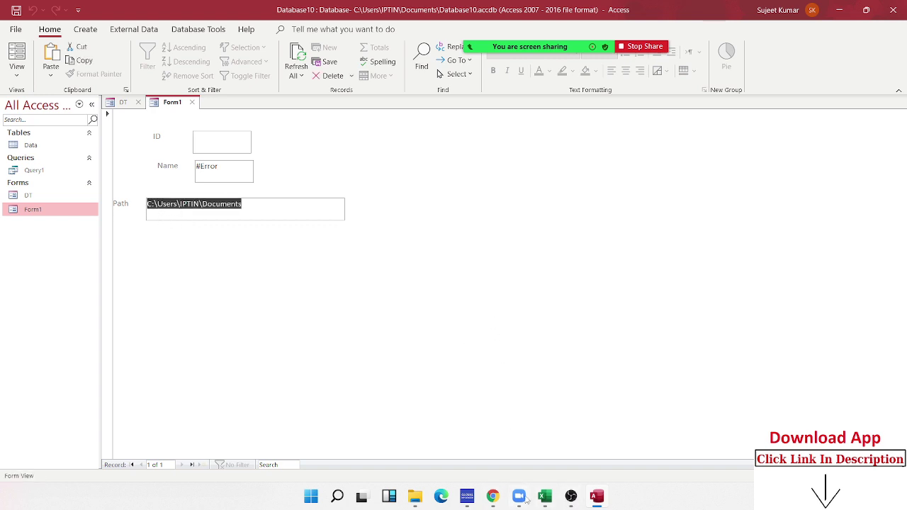
{"action": "left_click", "coordinate": [494, 496]}
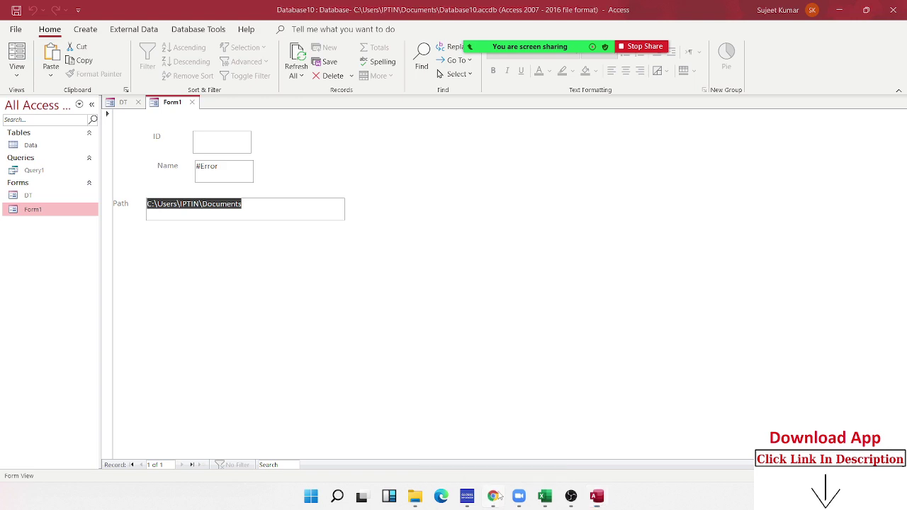
Read through the CurDir article on TechOnTheNet, highlighting the CurDir example and the SQL heading.
{"action": "scroll", "coordinate": [396, 299], "scroll_direction": "down", "scroll_amount": 5}
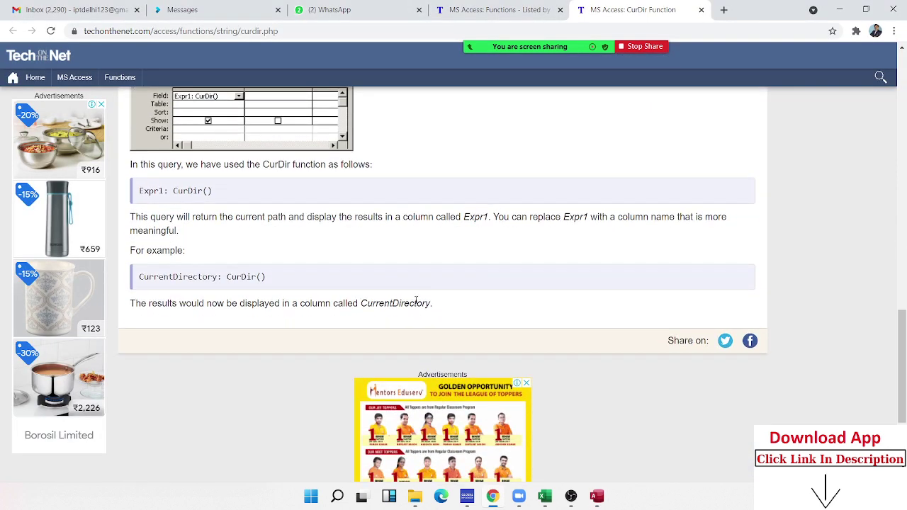
{"action": "scroll", "coordinate": [416, 301], "scroll_direction": "up", "scroll_amount": 1}
{"action": "scroll", "coordinate": [415, 301], "scroll_direction": "down", "scroll_amount": 1}
{"action": "scroll", "coordinate": [415, 301], "scroll_direction": "down", "scroll_amount": 1}
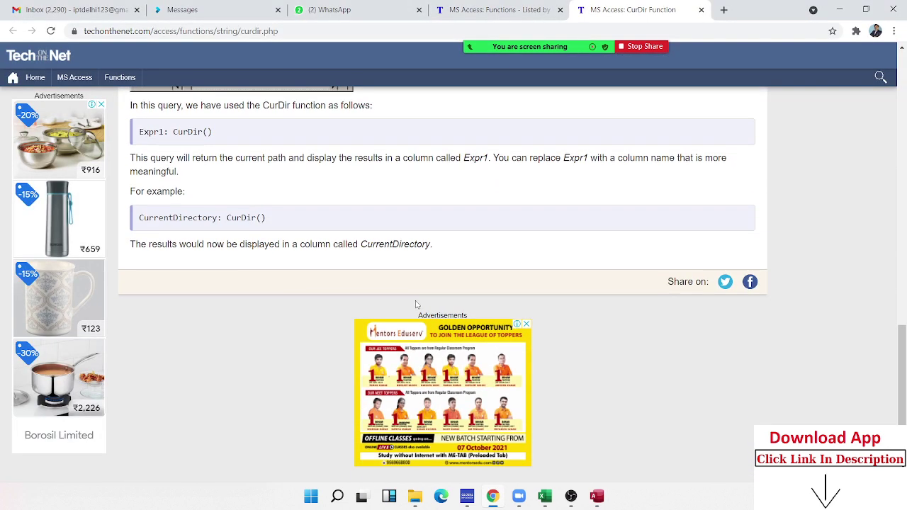
{"action": "double_click", "coordinate": [238, 218]}
{"action": "scroll", "coordinate": [300, 289], "scroll_direction": "up", "scroll_amount": 2}
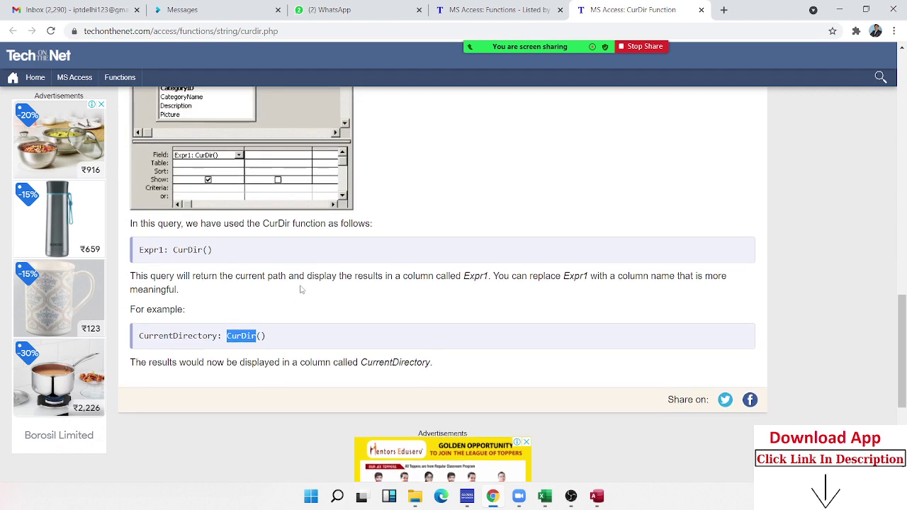
{"action": "scroll", "coordinate": [301, 289], "scroll_direction": "up", "scroll_amount": 3}
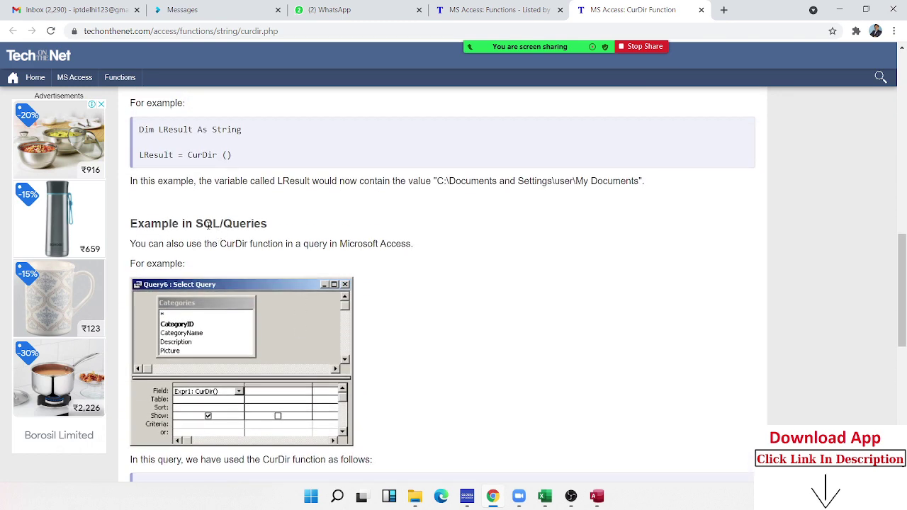
{"action": "double_click", "coordinate": [207, 224]}
{"action": "scroll", "coordinate": [273, 298], "scroll_direction": "up", "scroll_amount": 3}
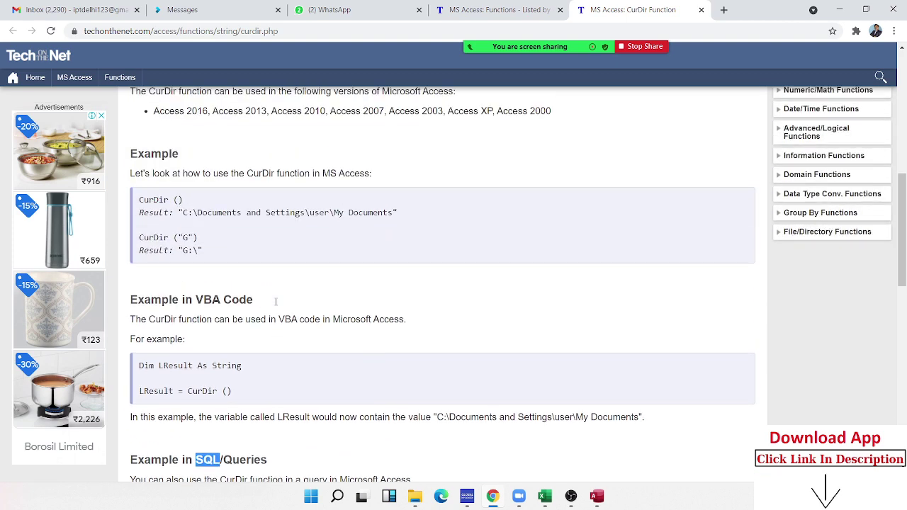
{"action": "scroll", "coordinate": [266, 287], "scroll_direction": "up", "scroll_amount": 3}
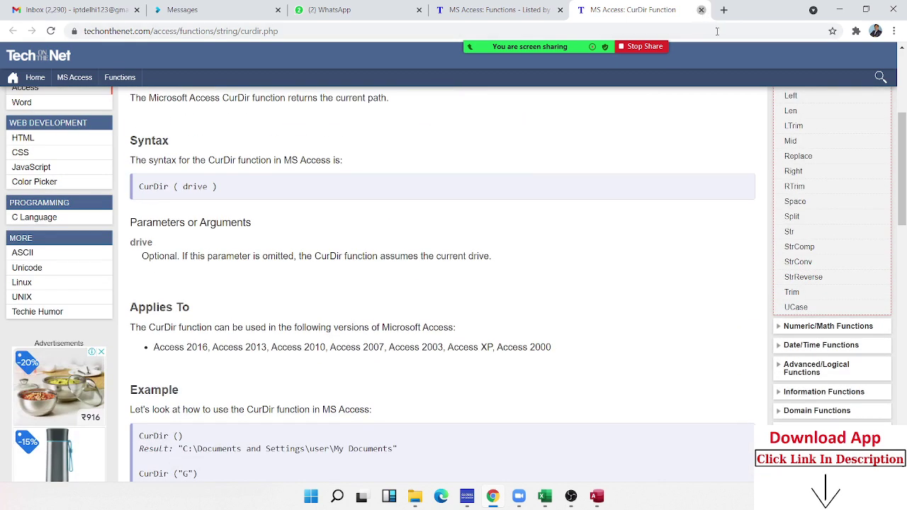
Close the CurDir tab, view the Format (with Strings) page, go back, and return to Access.
{"action": "left_click", "coordinate": [701, 9]}
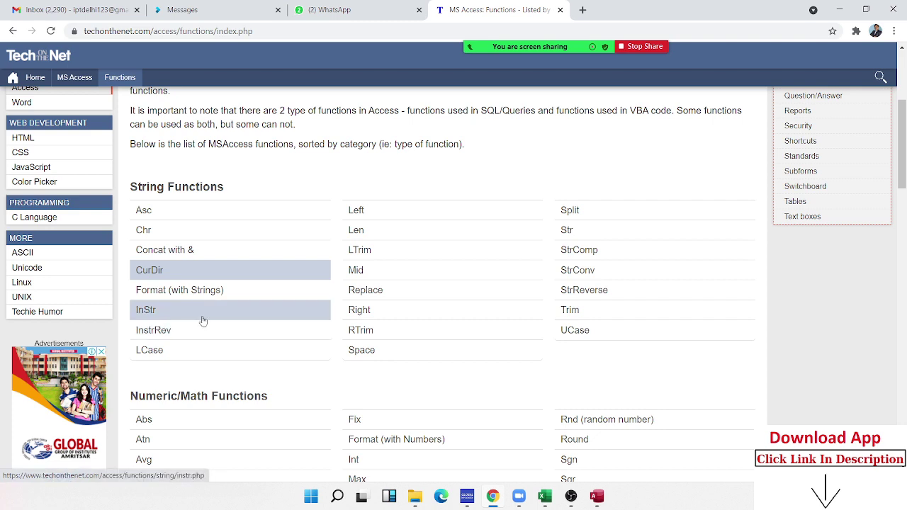
{"action": "scroll", "coordinate": [203, 319], "scroll_direction": "down", "scroll_amount": 1}
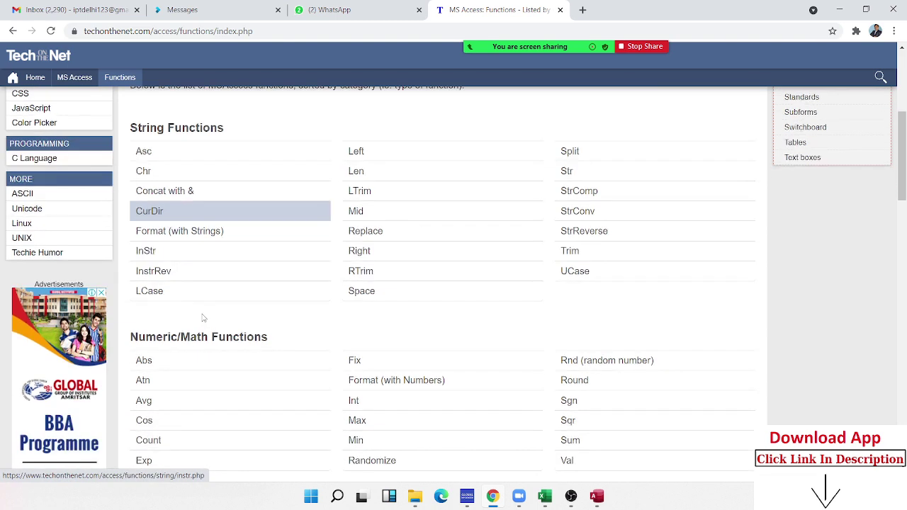
{"action": "left_click", "coordinate": [165, 240]}
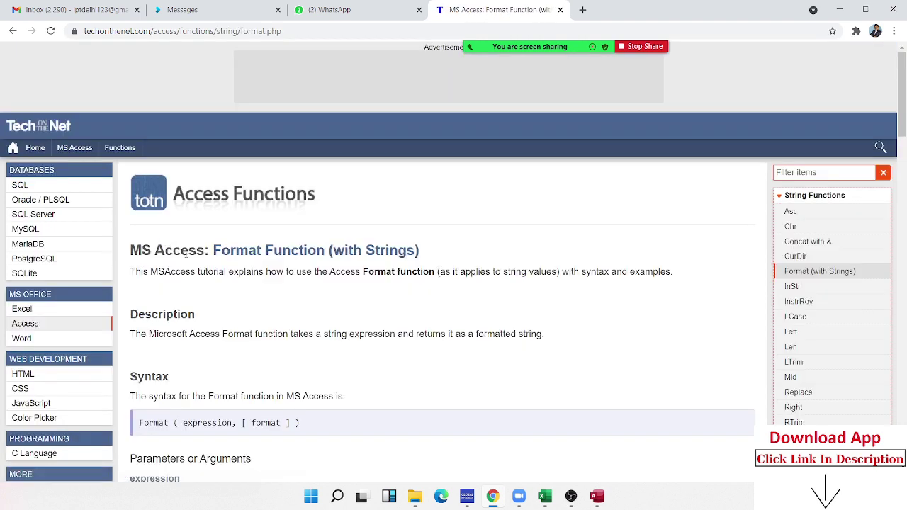
{"action": "left_click", "coordinate": [14, 37]}
{"action": "mouse_move", "coordinate": [570, 496]}
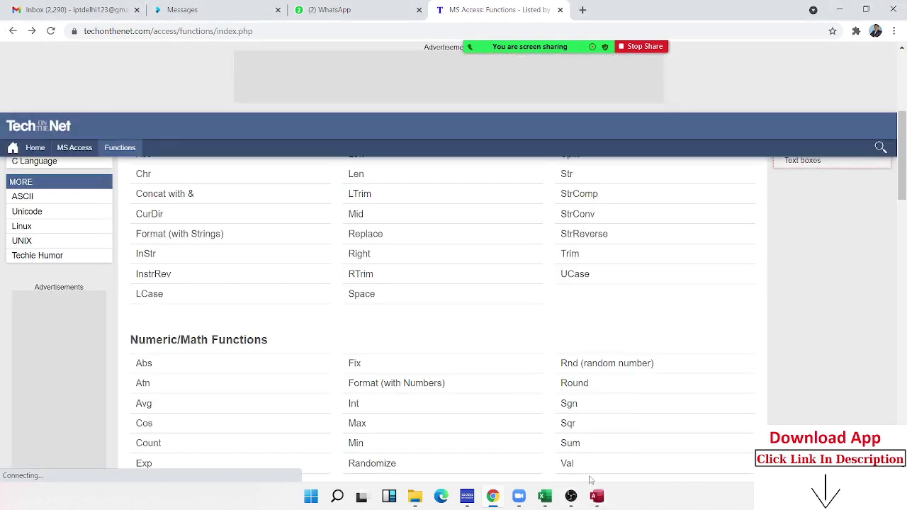
{"action": "left_click", "coordinate": [596, 496]}
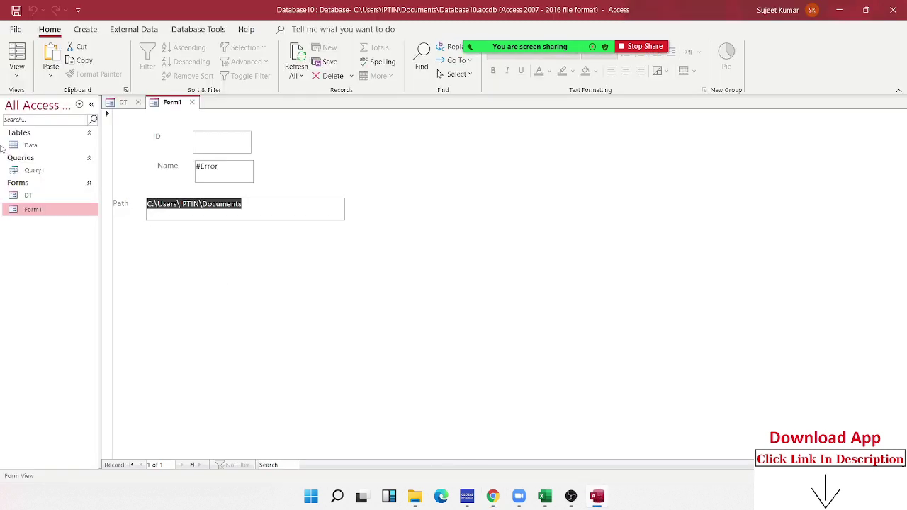
Open the Data table, then switch it to Design View.
{"action": "double_click", "coordinate": [31, 145]}
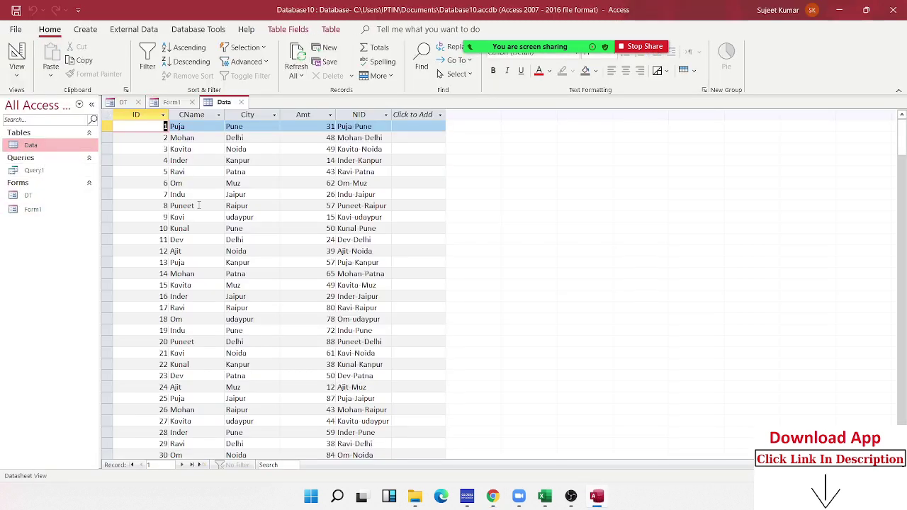
{"action": "left_click", "coordinate": [44, 170]}
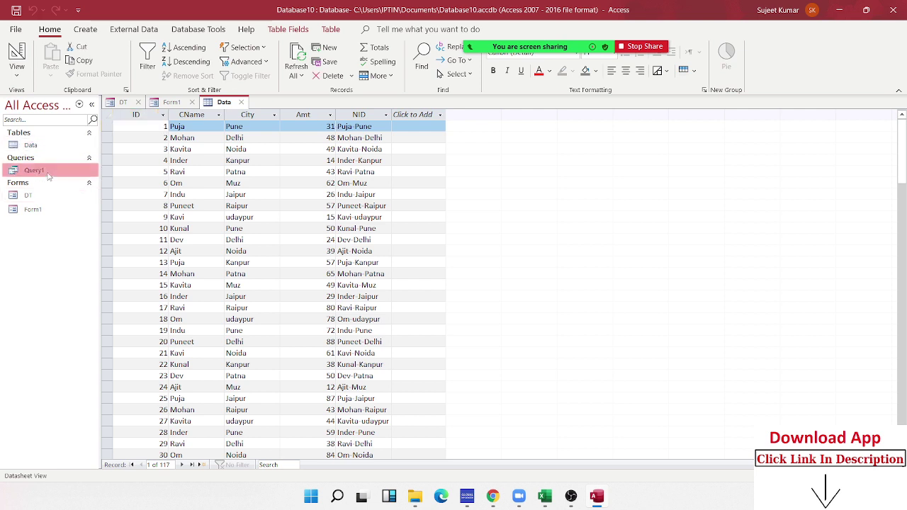
{"action": "right_click", "coordinate": [53, 145]}
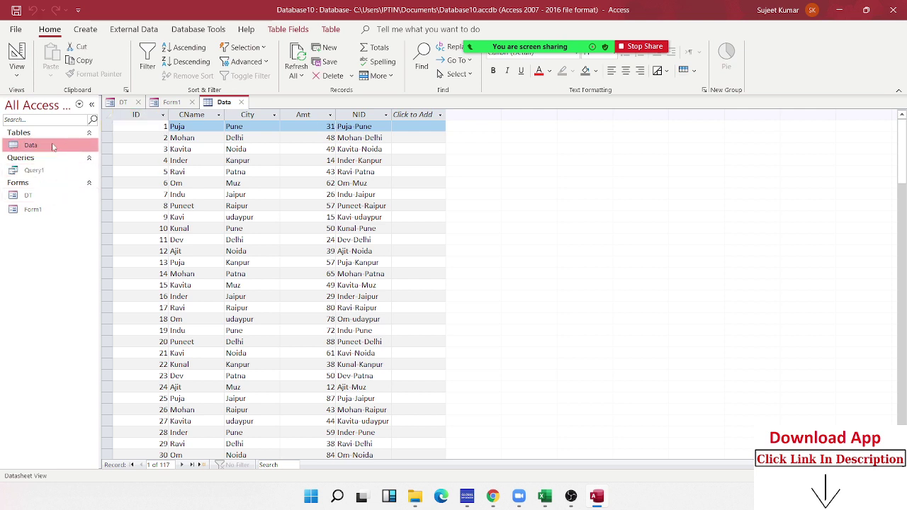
{"action": "left_click", "coordinate": [100, 172]}
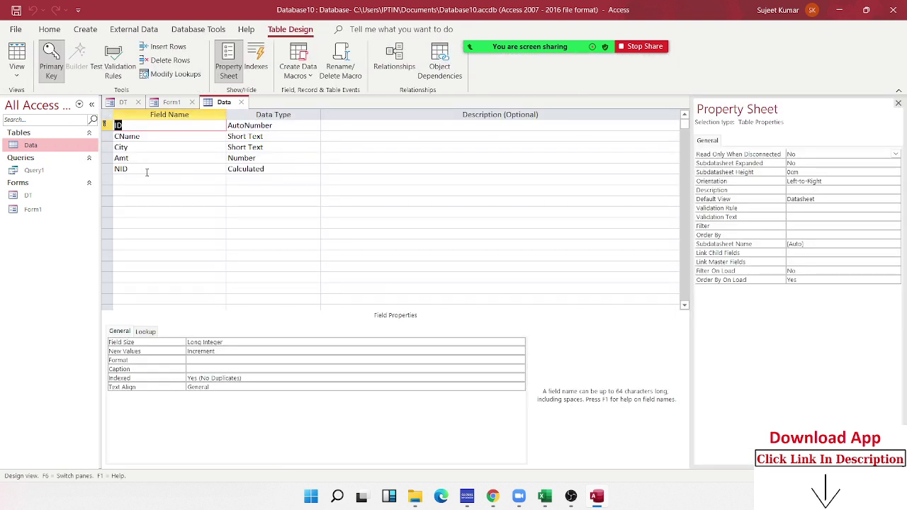
Add a new field named CDate below NID and set its Data Type to Calculated.
{"action": "left_click", "coordinate": [145, 179]}
{"action": "type", "text": "ate"}
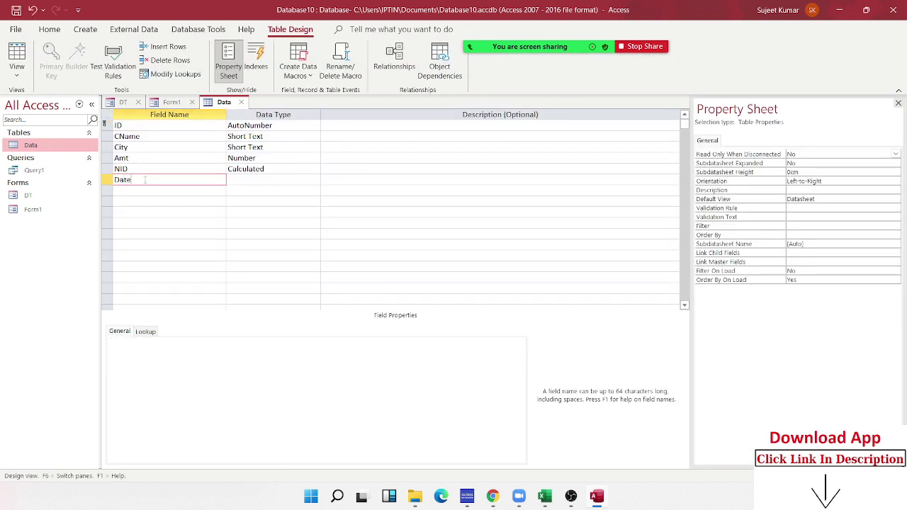
{"action": "key", "text": "Tab"}
{"action": "key", "text": "Return"}
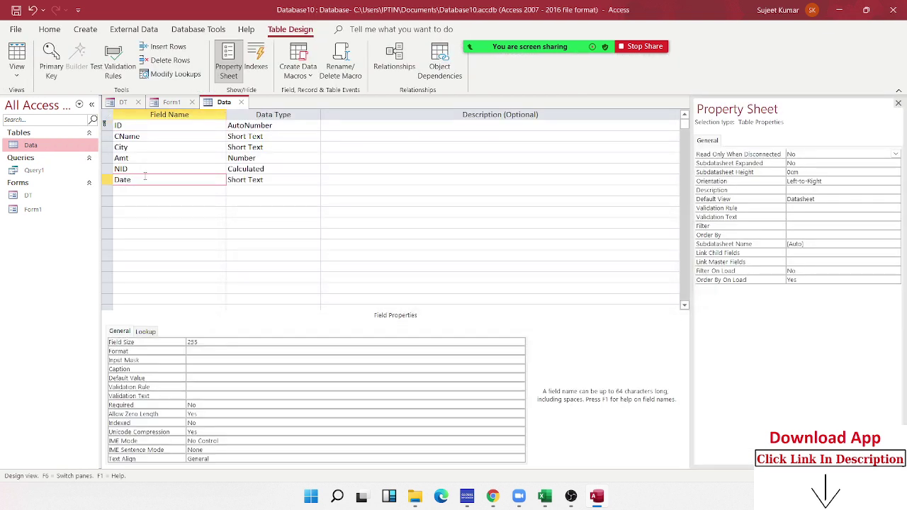
{"action": "left_click_drag", "start_coordinate": [119, 181], "coordinate": [114, 180]}
{"action": "left_click", "coordinate": [114, 180]}
{"action": "type", "text": "C"}
{"action": "left_click", "coordinate": [307, 185]}
{"action": "left_click", "coordinate": [314, 180]}
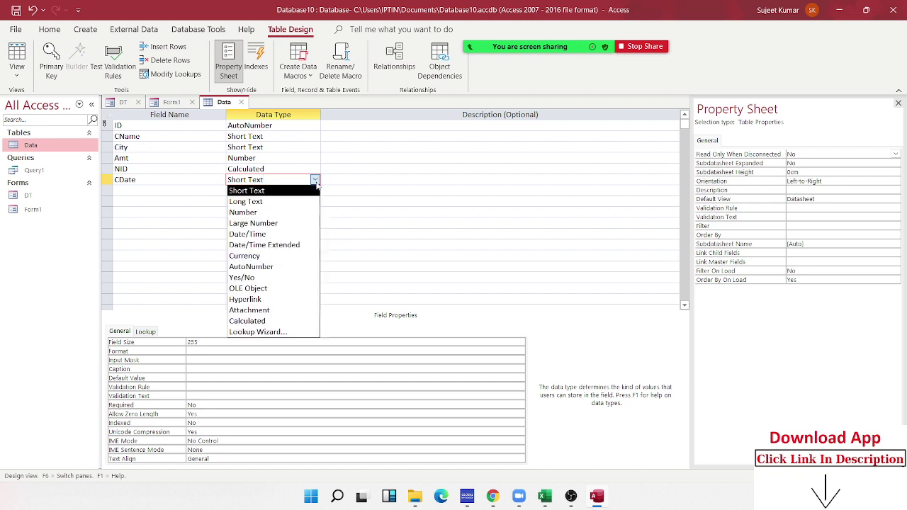
{"action": "left_click", "coordinate": [300, 321]}
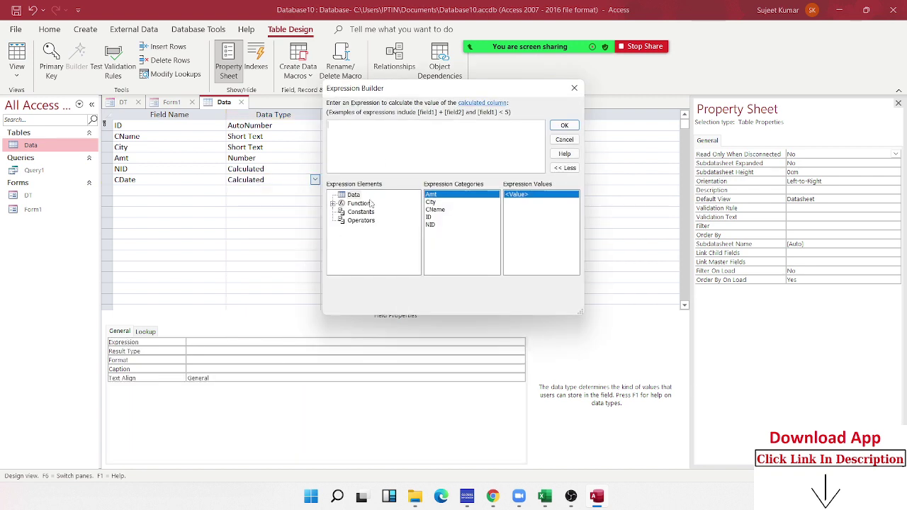
List Built-In Functions filtered to Date/Time and read the Second and Year descriptions.
{"action": "double_click", "coordinate": [361, 203]}
{"action": "left_click", "coordinate": [365, 212]}
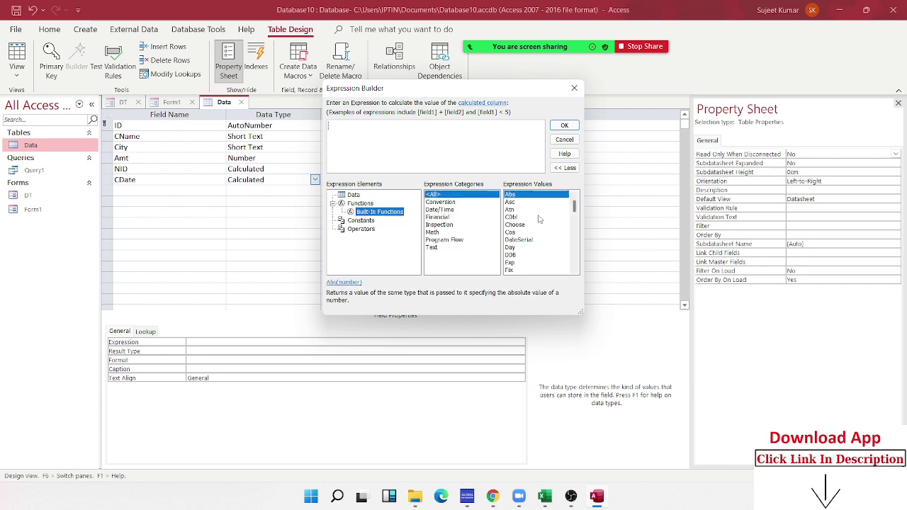
{"action": "scroll", "coordinate": [531, 221], "scroll_direction": "down", "scroll_amount": 1}
{"action": "scroll", "coordinate": [528, 222], "scroll_direction": "down", "scroll_amount": 1}
{"action": "scroll", "coordinate": [528, 223], "scroll_direction": "down", "scroll_amount": 1}
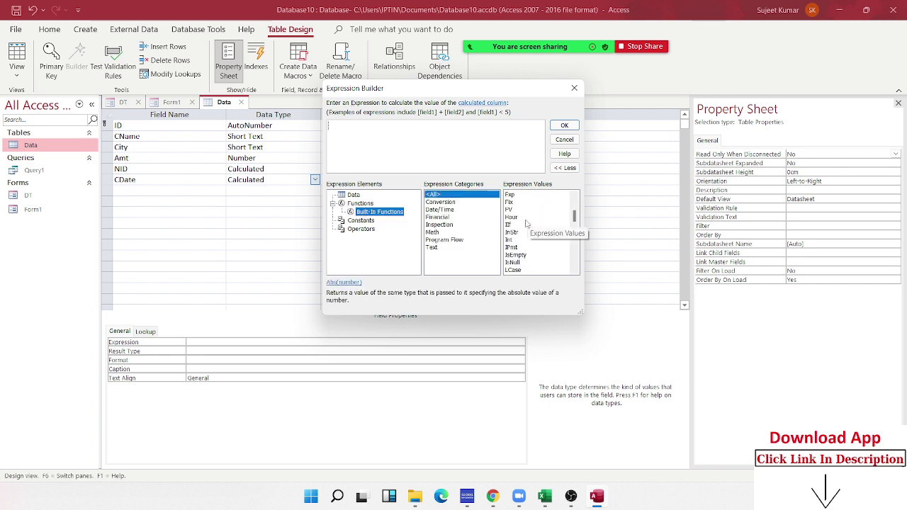
{"action": "left_click", "coordinate": [436, 210]}
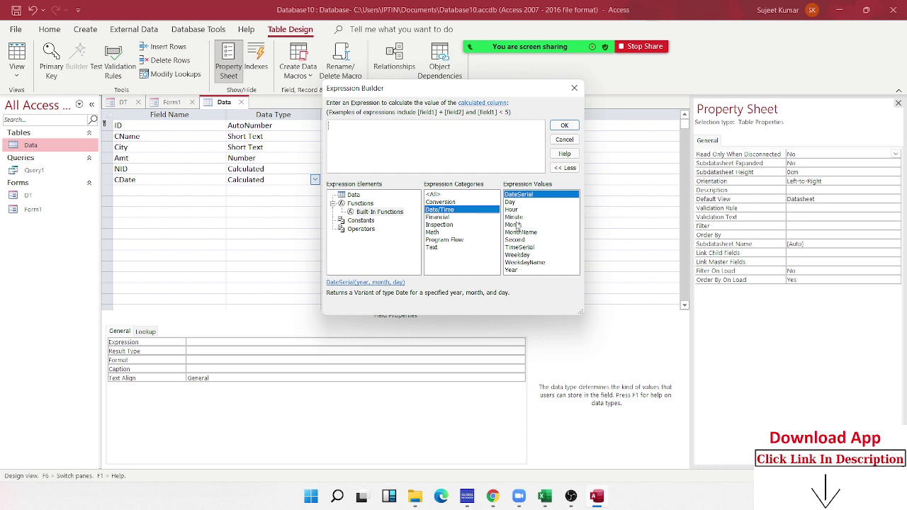
{"action": "left_click", "coordinate": [515, 239]}
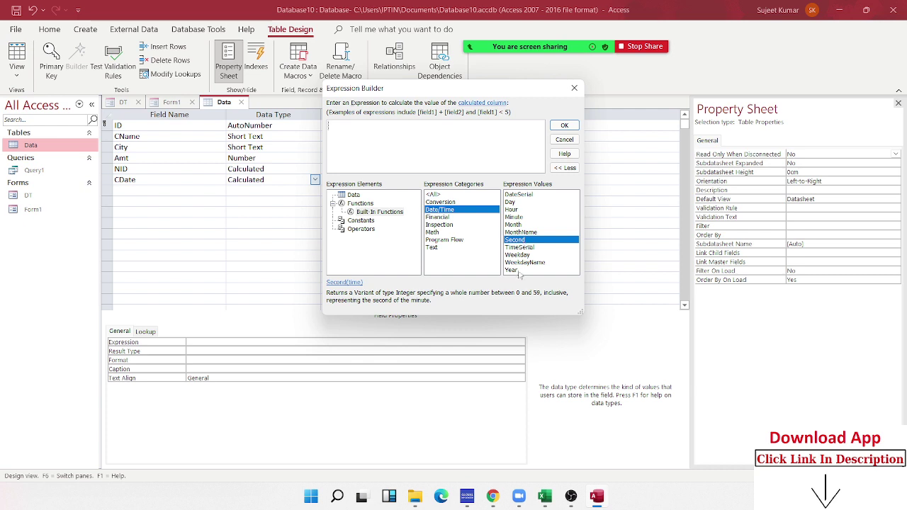
{"action": "left_click", "coordinate": [517, 271]}
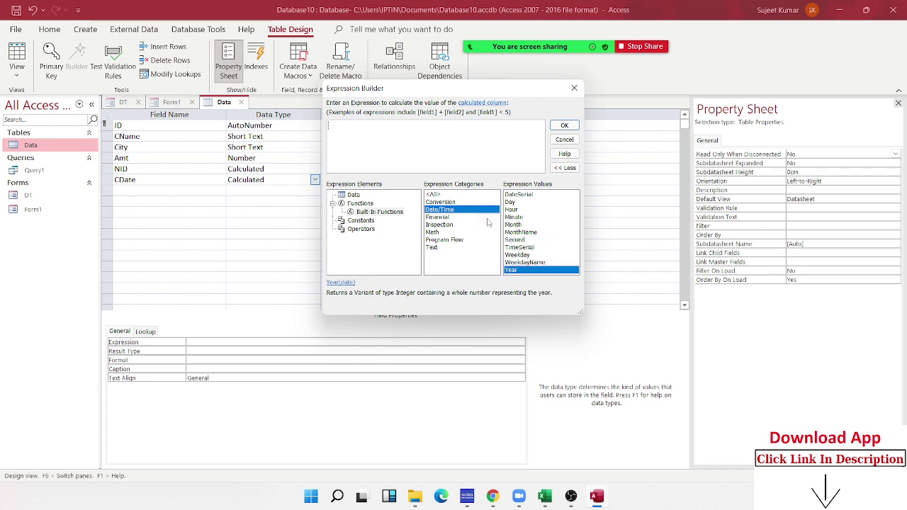
Show all built-in functions again and browse the list around the T and D entries.
{"action": "left_click", "coordinate": [434, 195]}
{"action": "left_click", "coordinate": [510, 210]}
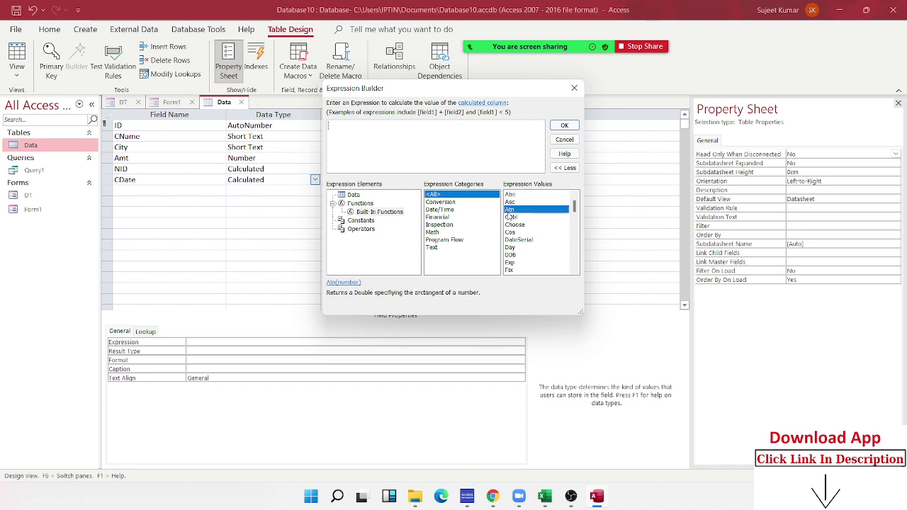
{"action": "key", "text": "t"}
{"action": "key", "text": "t"}
{"action": "key", "text": "t"}
{"action": "key", "text": "t"}
{"action": "key", "text": "t"}
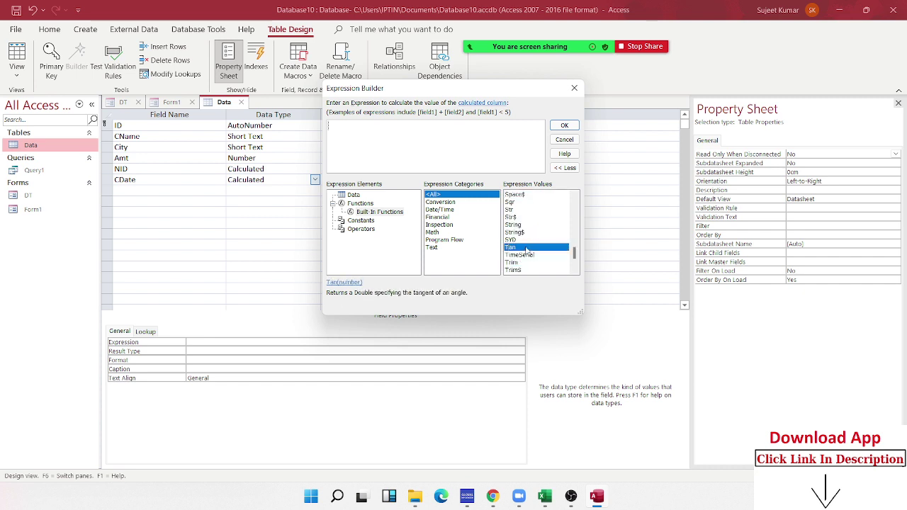
{"action": "key", "text": "t"}
{"action": "scroll", "coordinate": [554, 273], "scroll_direction": "down", "scroll_amount": 1}
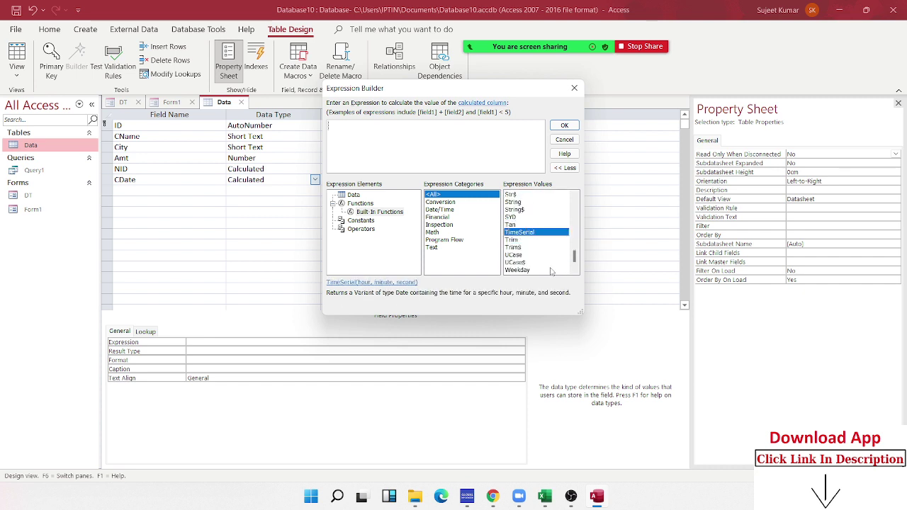
{"action": "key", "text": "d"}
{"action": "key", "text": "d"}
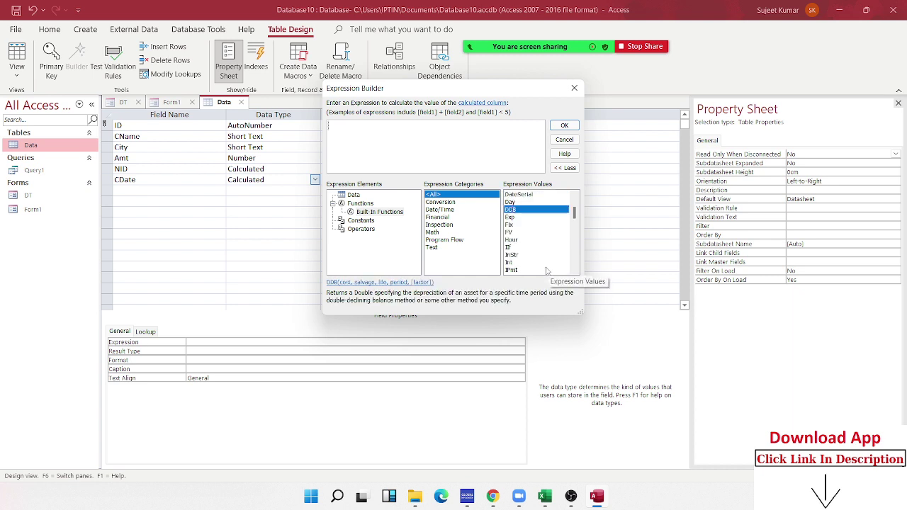
{"action": "scroll", "coordinate": [524, 225], "scroll_direction": "down", "scroll_amount": 2}
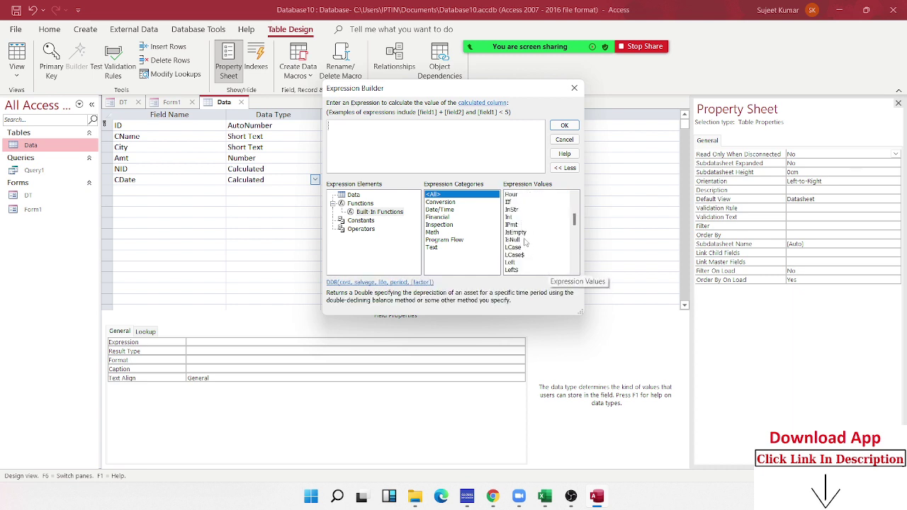
{"action": "scroll", "coordinate": [525, 243], "scroll_direction": "up", "scroll_amount": 1}
{"action": "scroll", "coordinate": [518, 238], "scroll_direction": "up", "scroll_amount": 1}
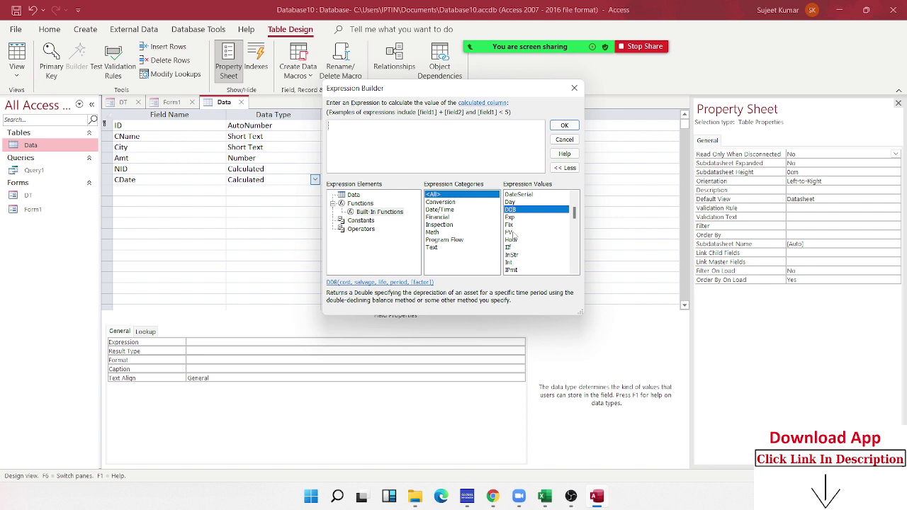
{"action": "scroll", "coordinate": [523, 230], "scroll_direction": "up", "scroll_amount": 1}
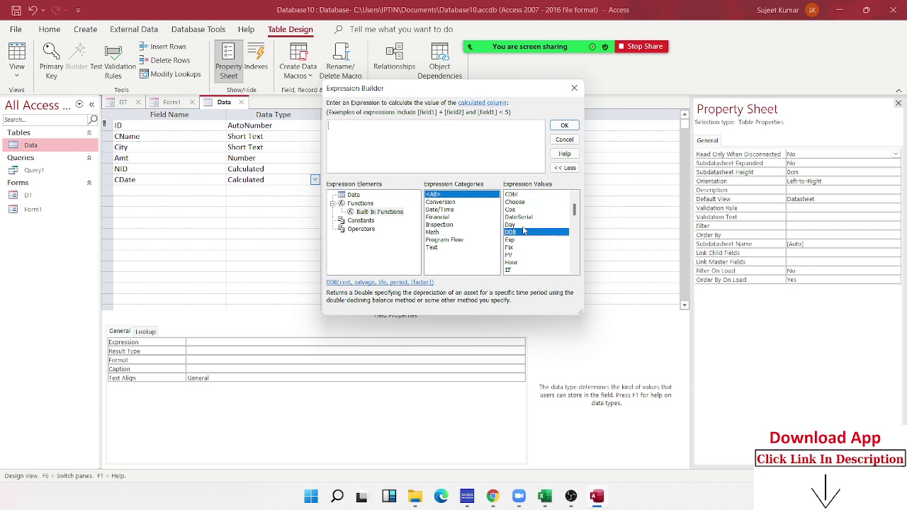
{"action": "scroll", "coordinate": [523, 233], "scroll_direction": "up", "scroll_amount": 1}
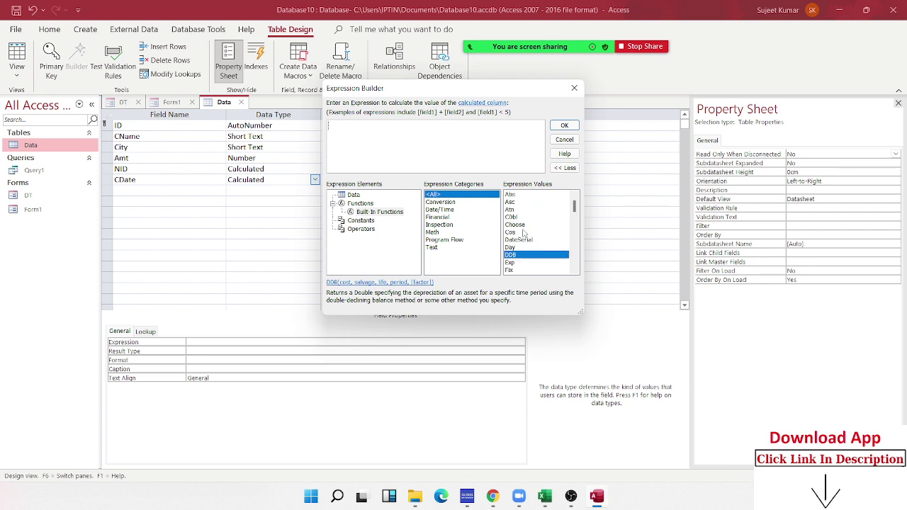
{"action": "scroll", "coordinate": [523, 233], "scroll_direction": "down", "scroll_amount": 2}
{"action": "scroll", "coordinate": [523, 233], "scroll_direction": "down", "scroll_amount": 2}
{"action": "scroll", "coordinate": [523, 234], "scroll_direction": "down", "scroll_amount": 2}
{"action": "scroll", "coordinate": [524, 236], "scroll_direction": "down", "scroll_amount": 1}
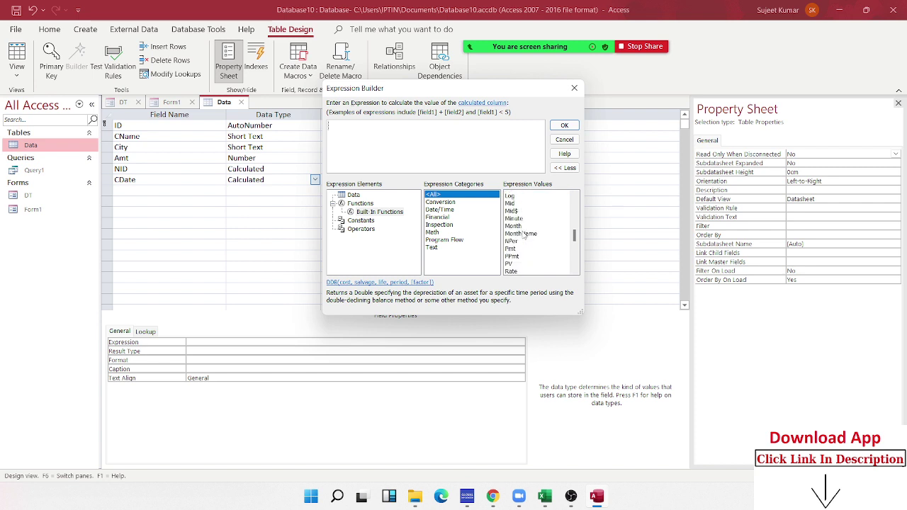
{"action": "scroll", "coordinate": [523, 236], "scroll_direction": "down", "scroll_amount": 2}
{"action": "scroll", "coordinate": [523, 236], "scroll_direction": "down", "scroll_amount": 1}
{"action": "scroll", "coordinate": [523, 236], "scroll_direction": "down", "scroll_amount": 3}
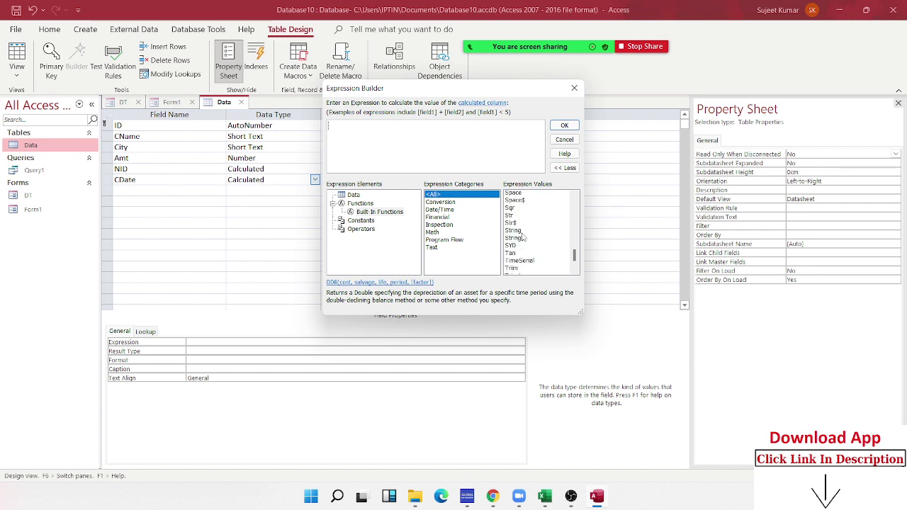
{"action": "scroll", "coordinate": [522, 236], "scroll_direction": "down", "scroll_amount": 3}
{"action": "left_click_drag", "start_coordinate": [573, 262], "coordinate": [573, 202]}
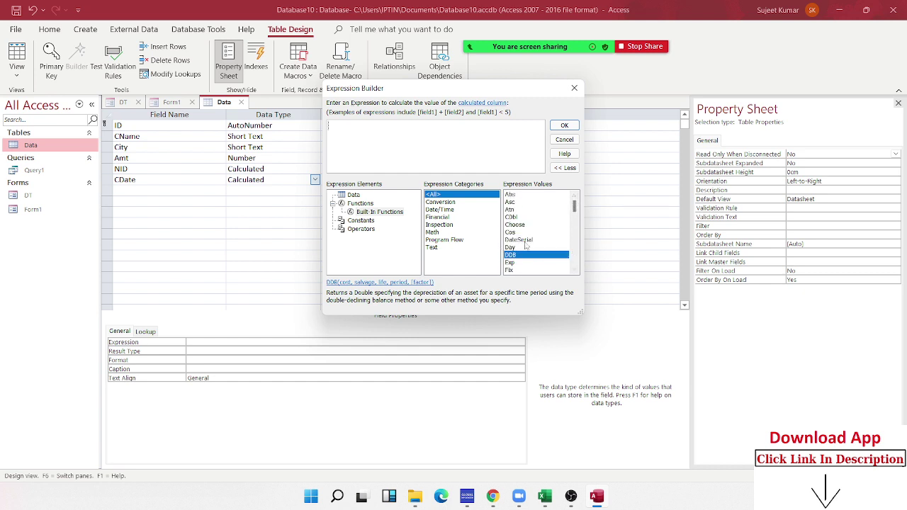
Set the CDate expression to DateSerial(2021,10,1).
{"action": "double_click", "coordinate": [519, 239]}
{"action": "left_click", "coordinate": [367, 125]}
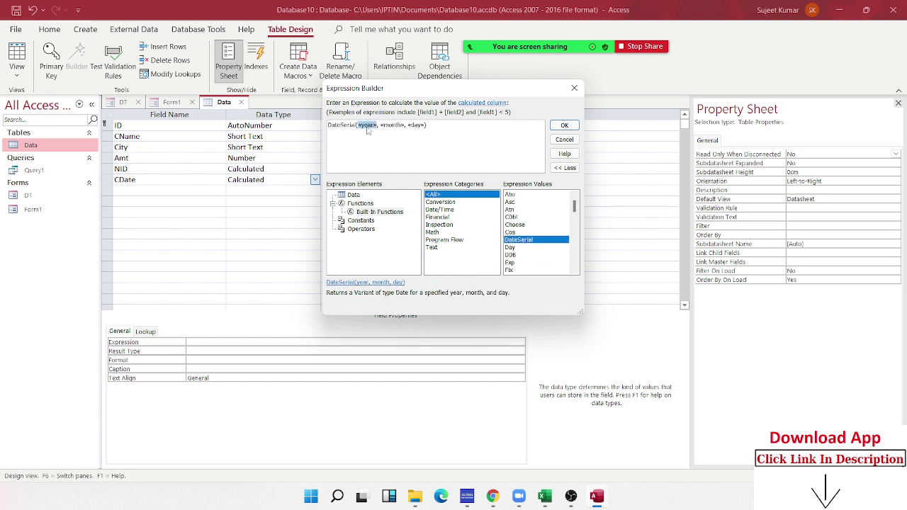
{"action": "type", "text": "2020"}
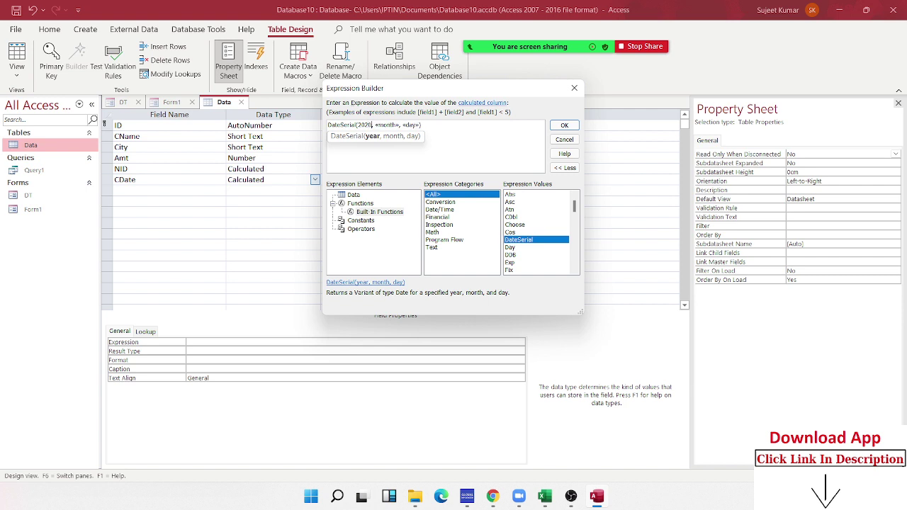
{"action": "key", "text": "BackSpace"}
{"action": "type", "text": "1"}
{"action": "left_click", "coordinate": [385, 126]}
{"action": "type", "text": "10"}
{"action": "left_click", "coordinate": [395, 124]}
{"action": "type", "text": "1"}
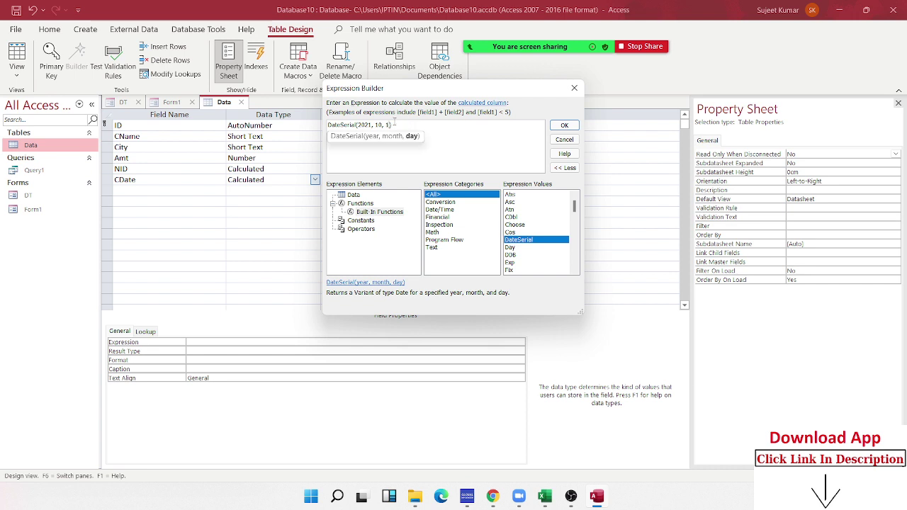
{"action": "left_click", "coordinate": [564, 125]}
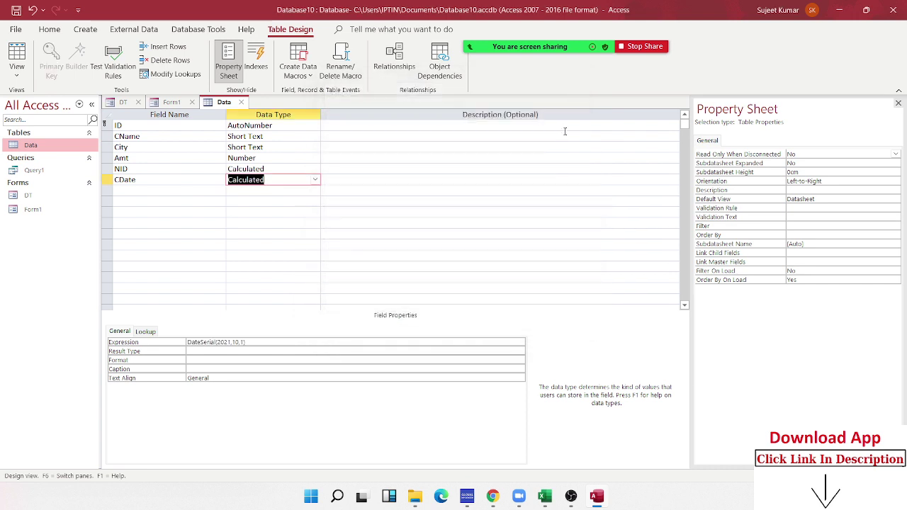
Save the Data table and open it to confirm CDate shows 01-10-2021 in each record.
{"action": "left_click", "coordinate": [242, 102]}
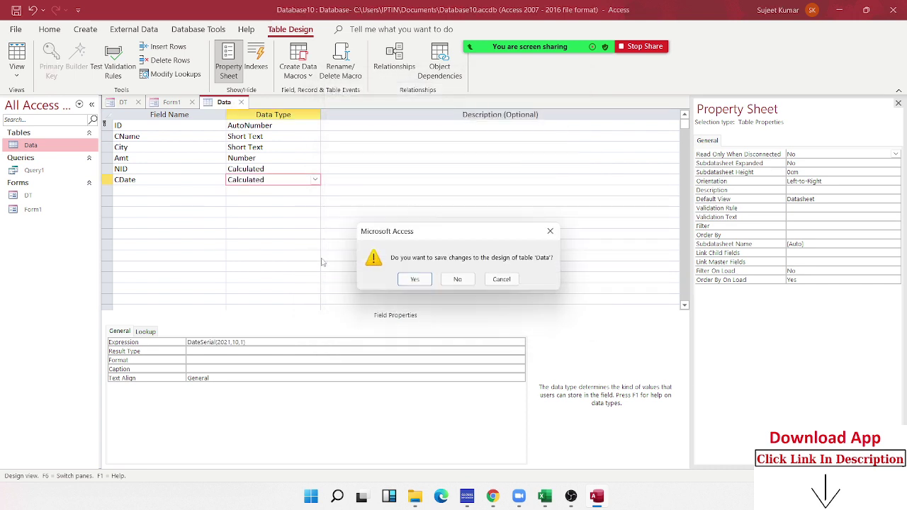
{"action": "left_click", "coordinate": [409, 281]}
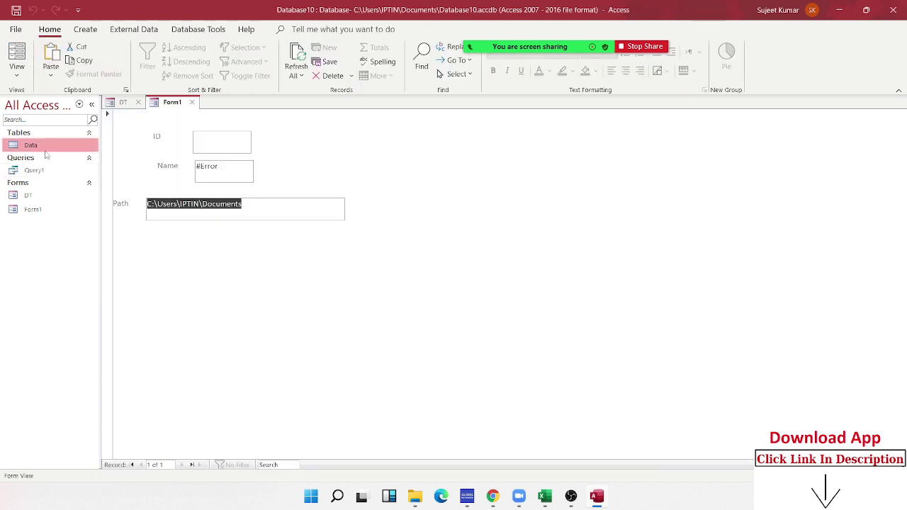
{"action": "double_click", "coordinate": [32, 145]}
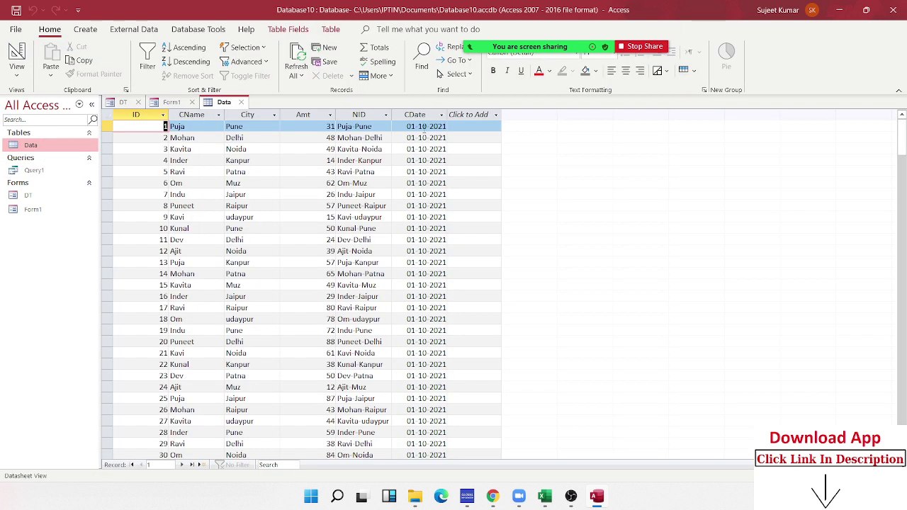
{"action": "left_click", "coordinate": [424, 128]}
{"action": "left_click", "coordinate": [419, 160]}
{"action": "left_click", "coordinate": [428, 206]}
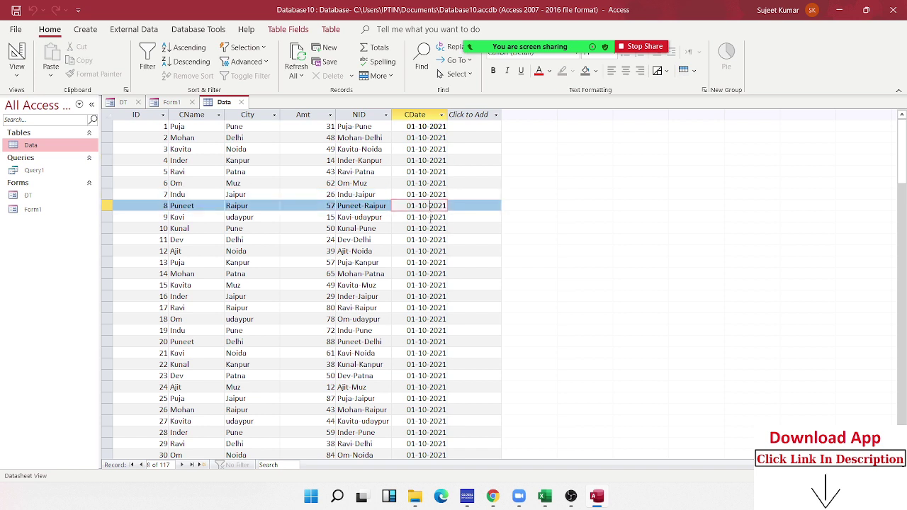
{"action": "left_click", "coordinate": [429, 217]}
Close the table's records and reopen the Data table in Design View.
{"action": "left_click", "coordinate": [242, 103]}
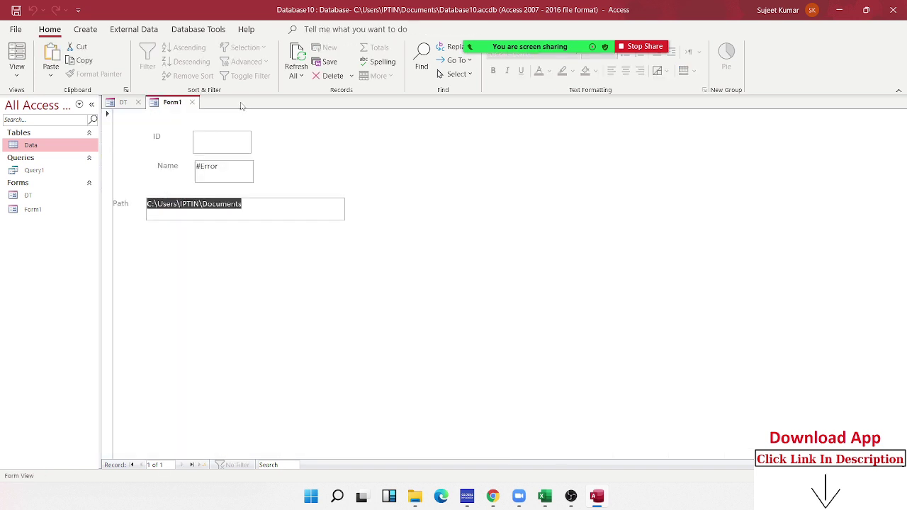
{"action": "right_click", "coordinate": [43, 152]}
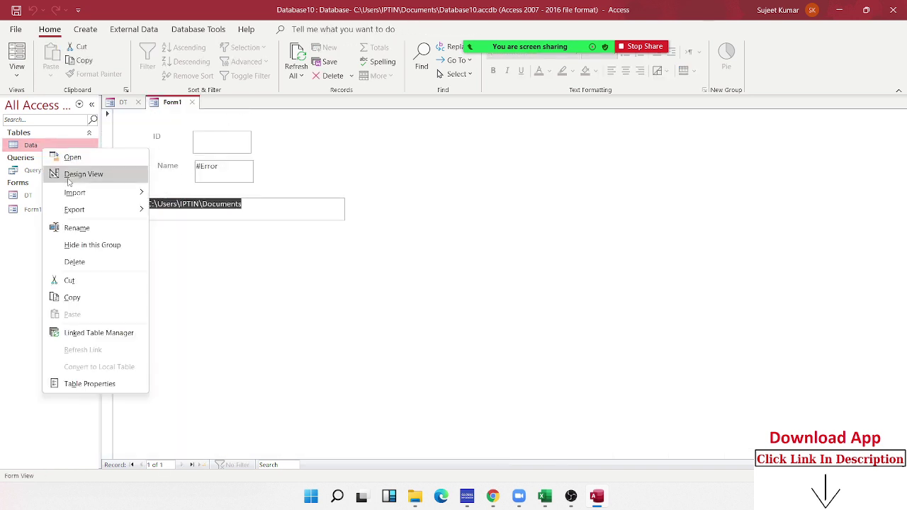
{"action": "left_click", "coordinate": [78, 176]}
Rewrite the CDate expression in the Zoom box as format(DateSerial(2021,10,1),"DD-MMM-YY").
{"action": "left_click", "coordinate": [255, 181]}
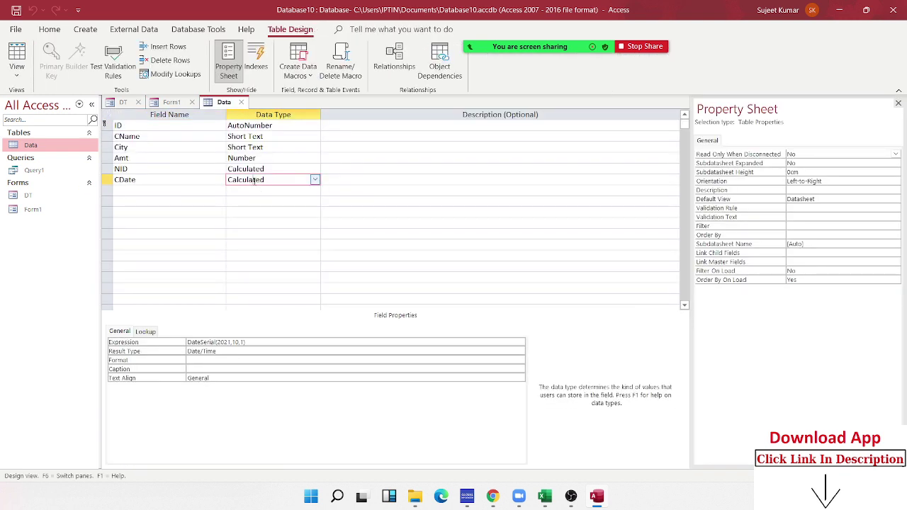
{"action": "right_click", "coordinate": [255, 182]}
{"action": "left_click", "coordinate": [201, 245]}
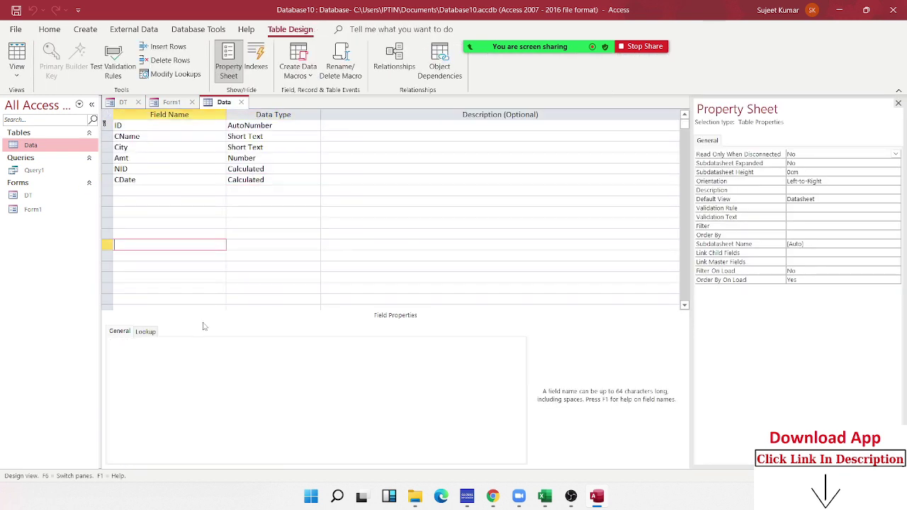
{"action": "left_click", "coordinate": [247, 180]}
{"action": "right_click", "coordinate": [201, 343]}
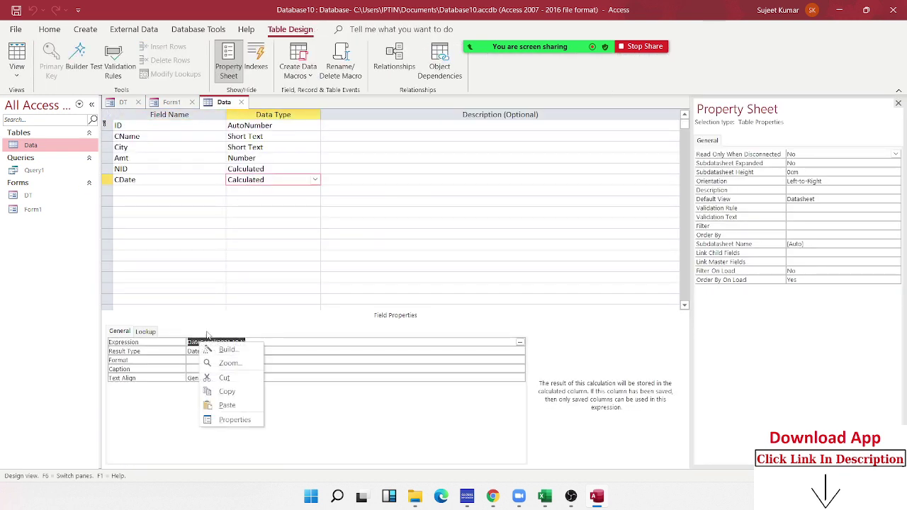
{"action": "left_click", "coordinate": [229, 362]}
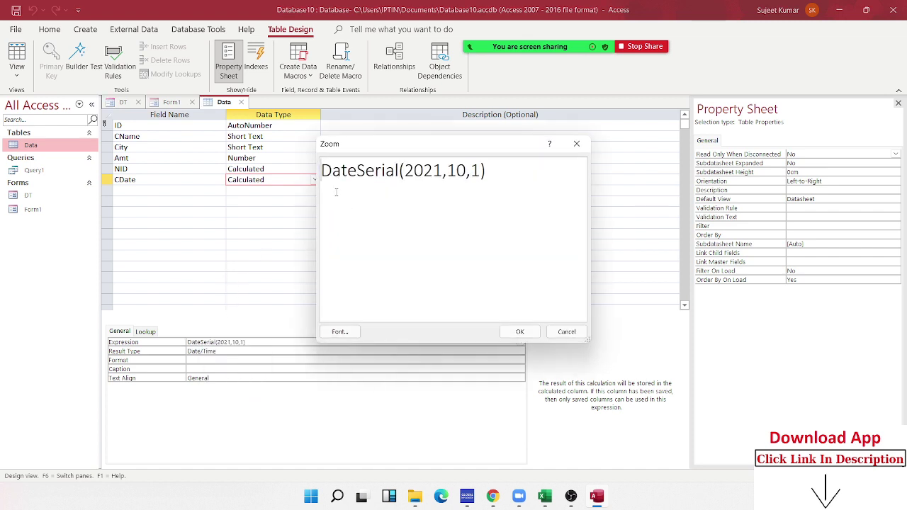
{"action": "type", "text": "form"}
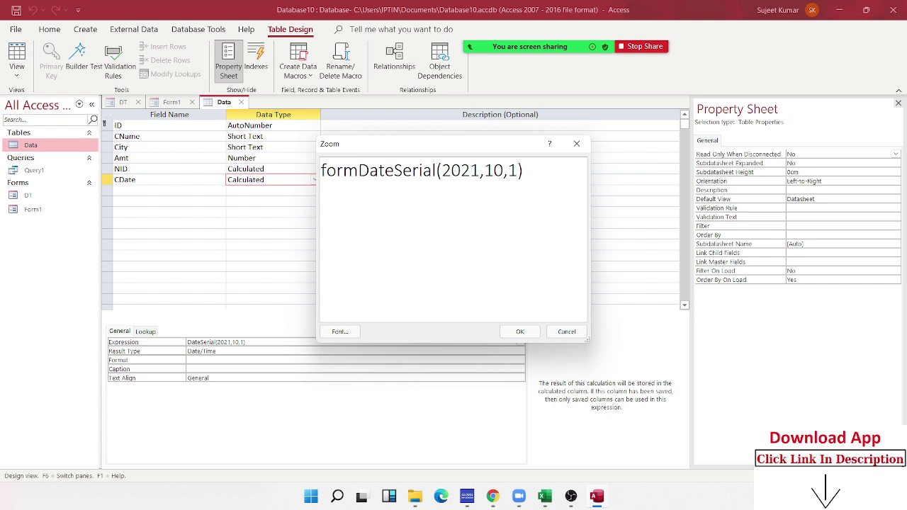
{"action": "type", "text": "at("}
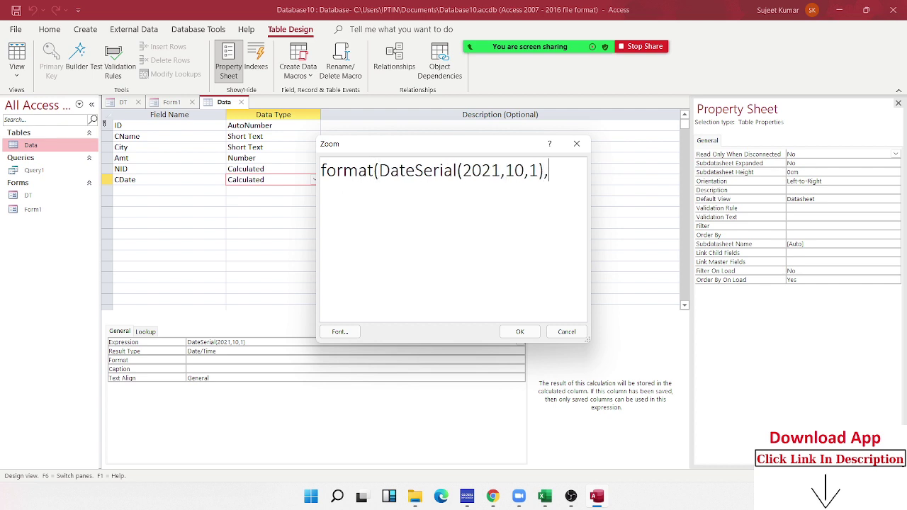
{"action": "type", "text": "DD"}
{"action": "key", "text": "BackSpace"}
{"action": "key", "text": "BackSpace"}
{"action": "type", "text": "D"}
{"action": "type", "text": "D-YY"}
{"action": "type", "text": "Y"}
{"action": "key", "text": "BackSpace"}
{"action": "key", "text": "BackSpace"}
{"action": "key", "text": "BackSpace"}
{"action": "type", "text": "MMM"}
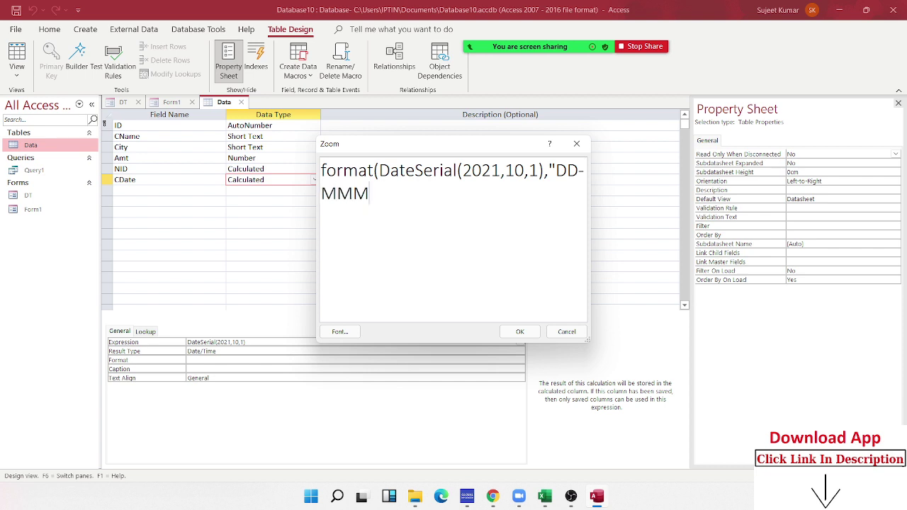
{"action": "type", "text": "-YY\""}
{"action": "type", "text": ")"}
{"action": "left_click", "coordinate": [353, 228]}
Retry the Format expression, dismiss Access's calculated-column errors, then save and close the Data design.
{"action": "left_click", "coordinate": [520, 332]}
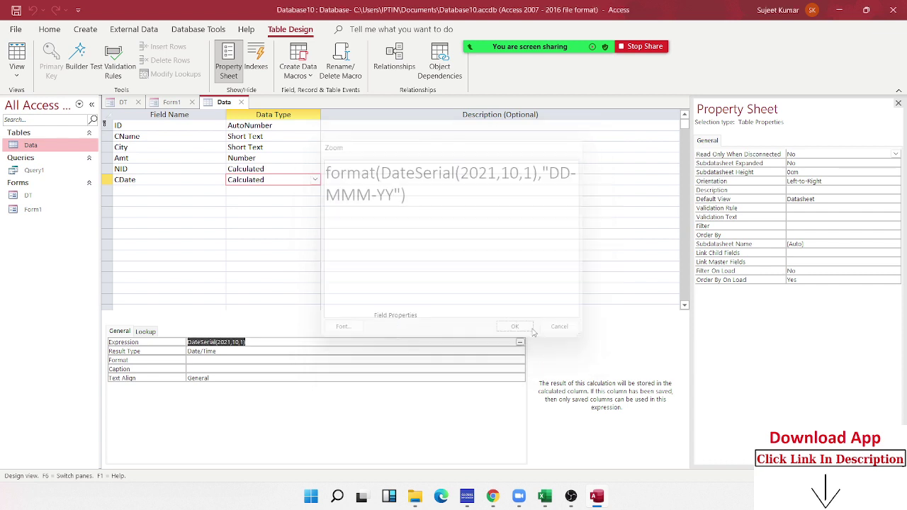
{"action": "left_click", "coordinate": [457, 280]}
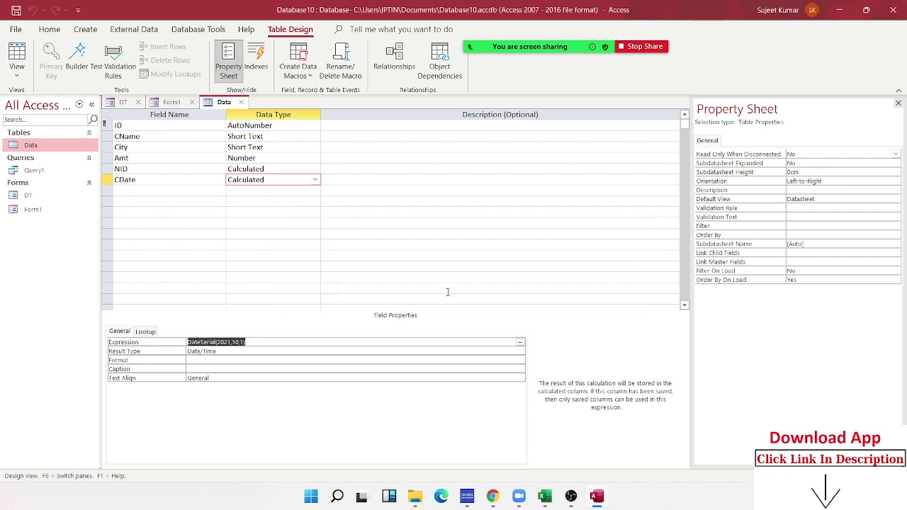
{"action": "left_click", "coordinate": [197, 343]}
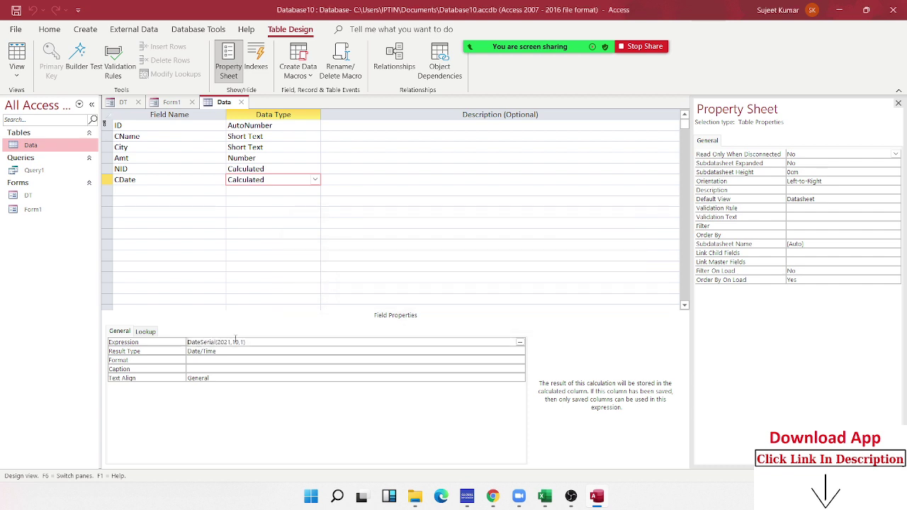
{"action": "type", "text": "form"}
{"action": "type", "text": "at("}
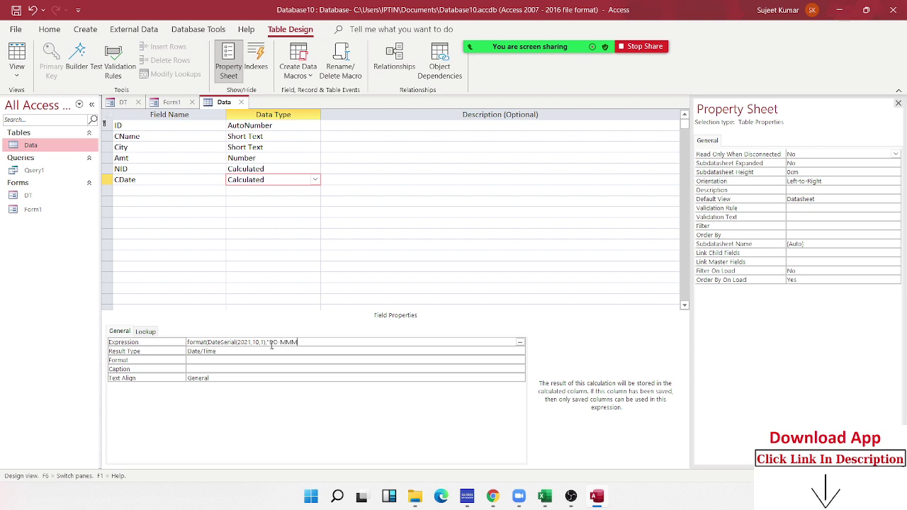
{"action": "type", "text": "YY"}
{"action": "left_click", "coordinate": [269, 355]}
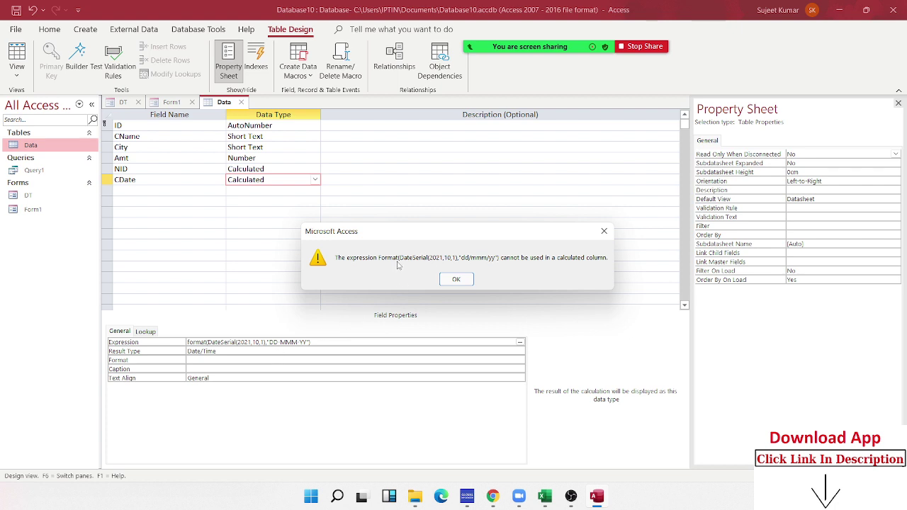
{"action": "left_click", "coordinate": [459, 281]}
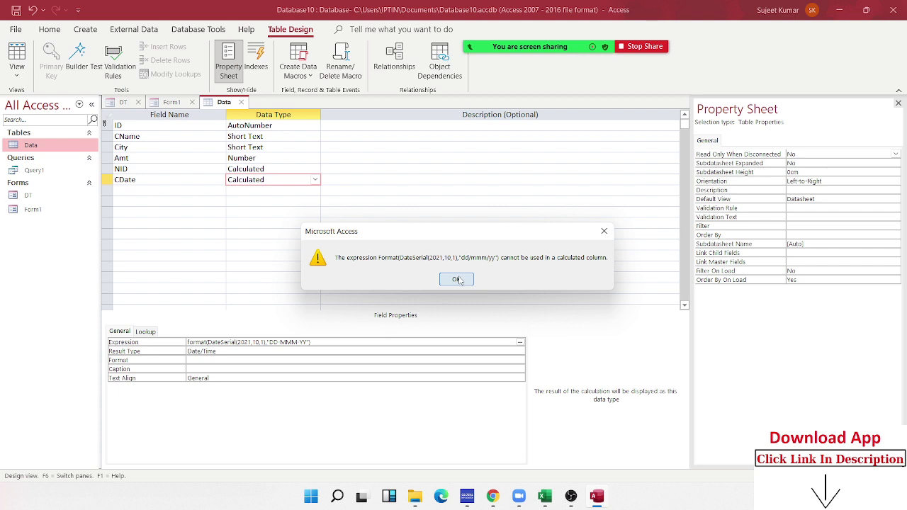
{"action": "left_click", "coordinate": [459, 279]}
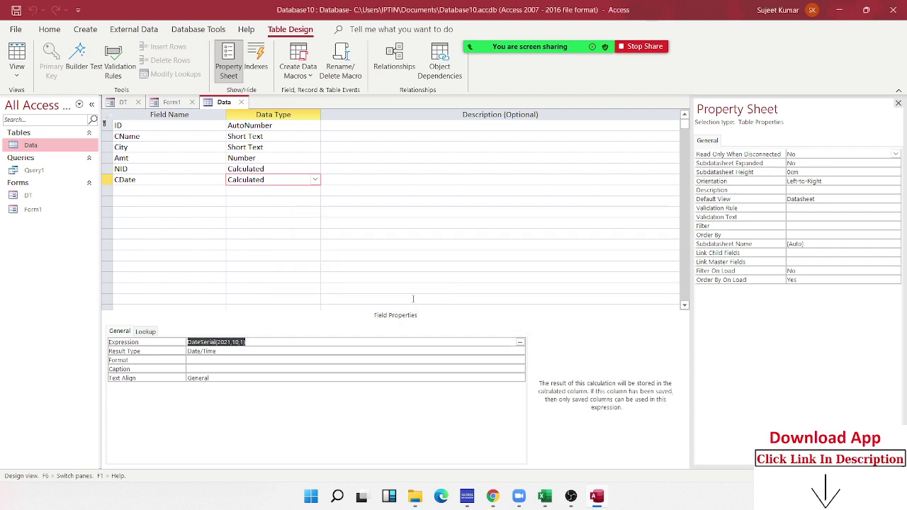
{"action": "left_click", "coordinate": [241, 102]}
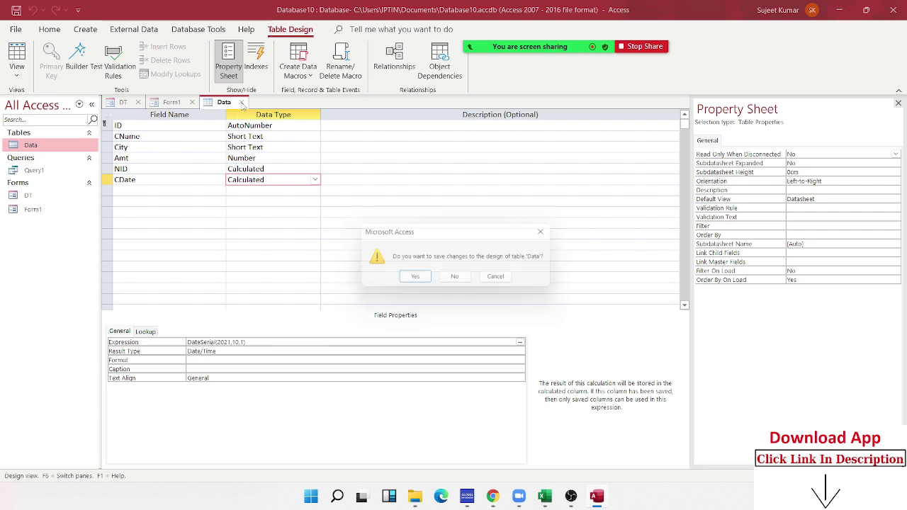
{"action": "left_click", "coordinate": [425, 282]}
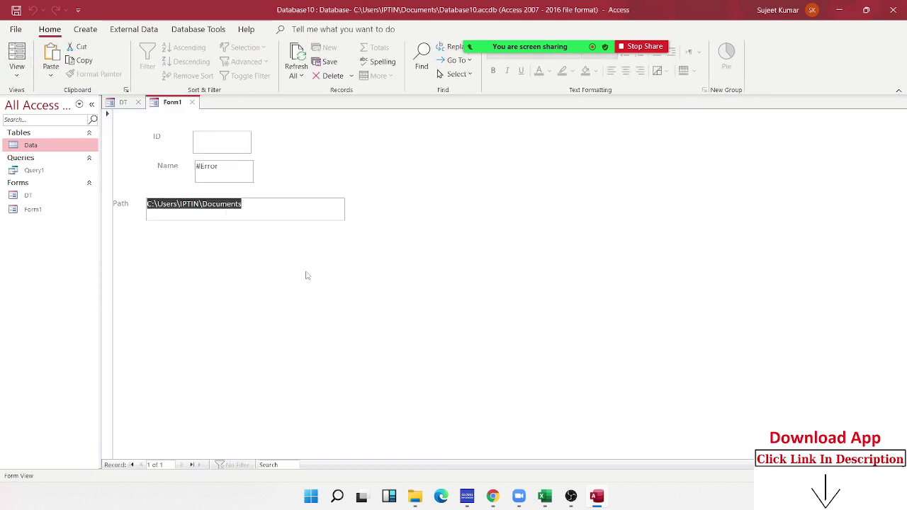
Reopen Query1 in Design View and replace the Data.* column with 'Date:format(CDat'.
{"action": "right_click", "coordinate": [48, 171]}
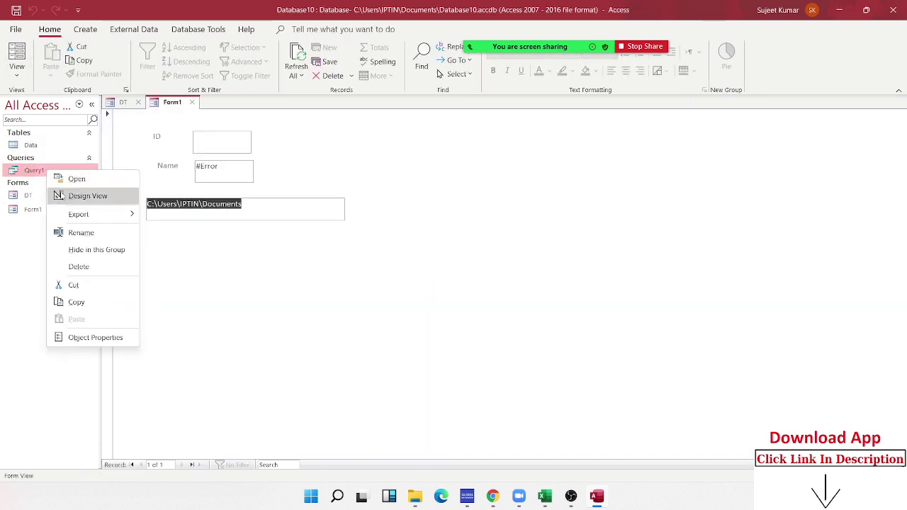
{"action": "left_click", "coordinate": [61, 194]}
{"action": "left_click", "coordinate": [232, 330]}
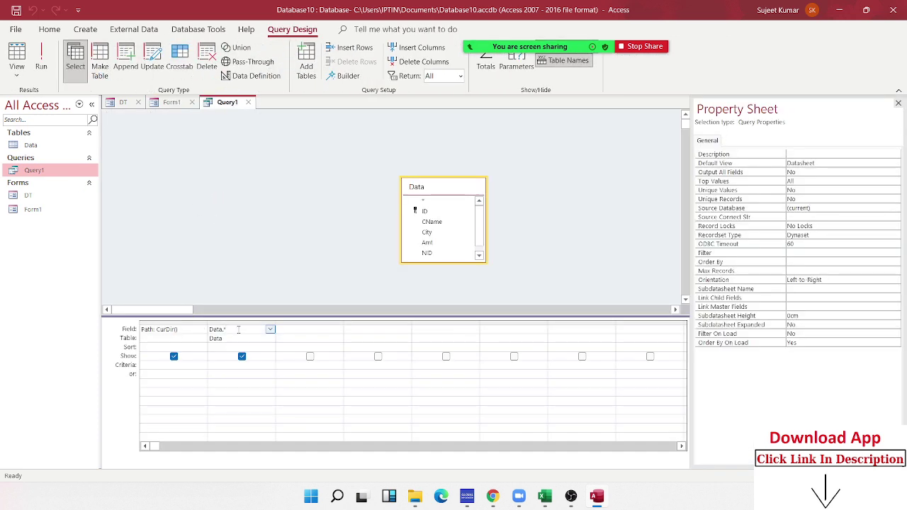
{"action": "key", "text": "BackSpace"}
{"action": "key", "text": "BackSpace"}
{"action": "key", "text": "BackSpace"}
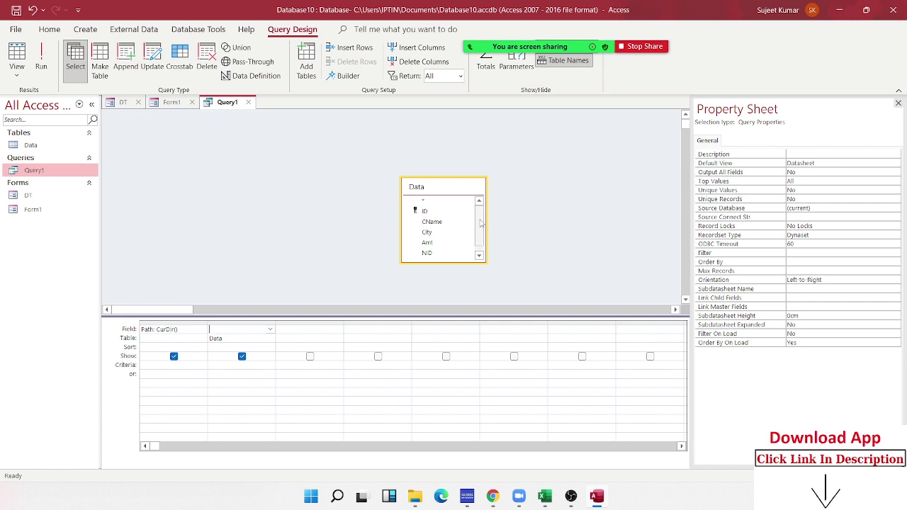
{"action": "scroll", "coordinate": [482, 219], "scroll_direction": "down", "scroll_amount": 1}
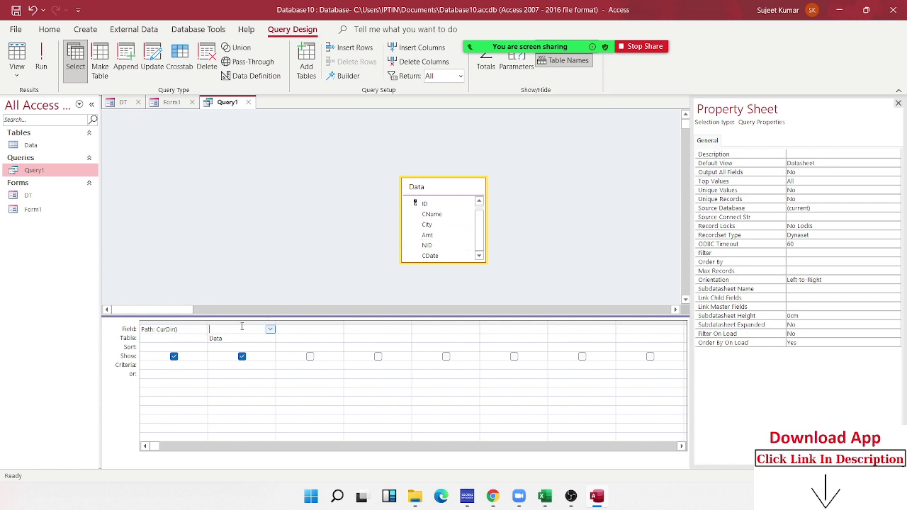
{"action": "type", "text": "Date:"}
{"action": "type", "text": "format"}
{"action": "type", "text": "(C"}
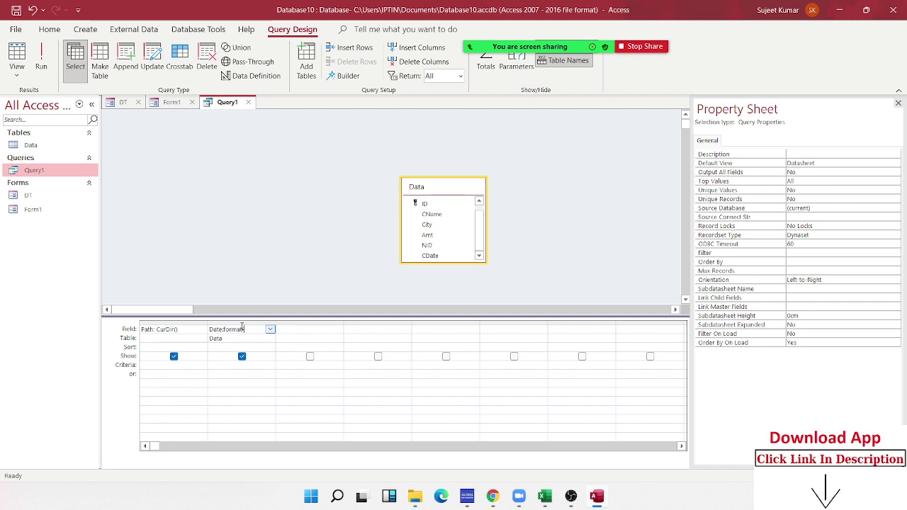
{"action": "type", "text": "Dat"}
Complete the expression as Date: Format([CDate],"DD-MMM-YY") in the Zoom box, then close Query1's design.
{"action": "right_click", "coordinate": [265, 330]}
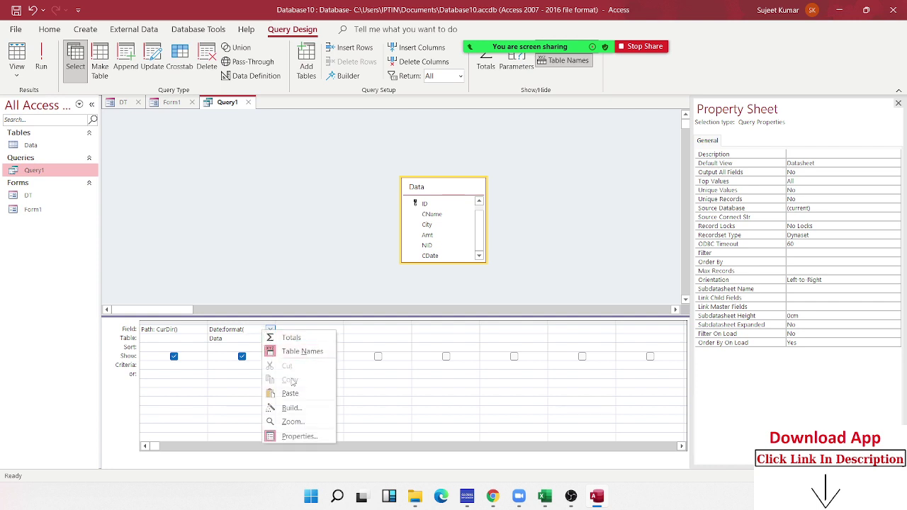
{"action": "left_click", "coordinate": [293, 422]}
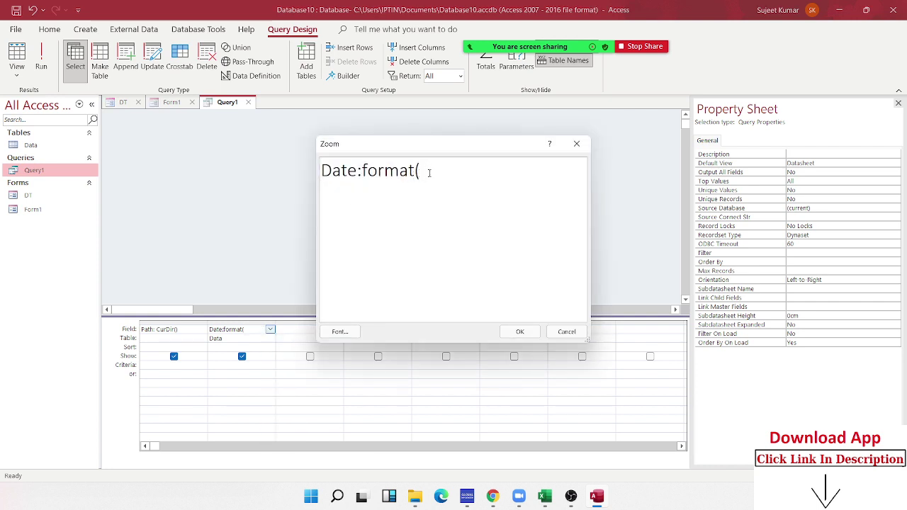
{"action": "type", "text": "["}
{"action": "type", "text": "CDate"}
{"action": "type", "text": "]"}
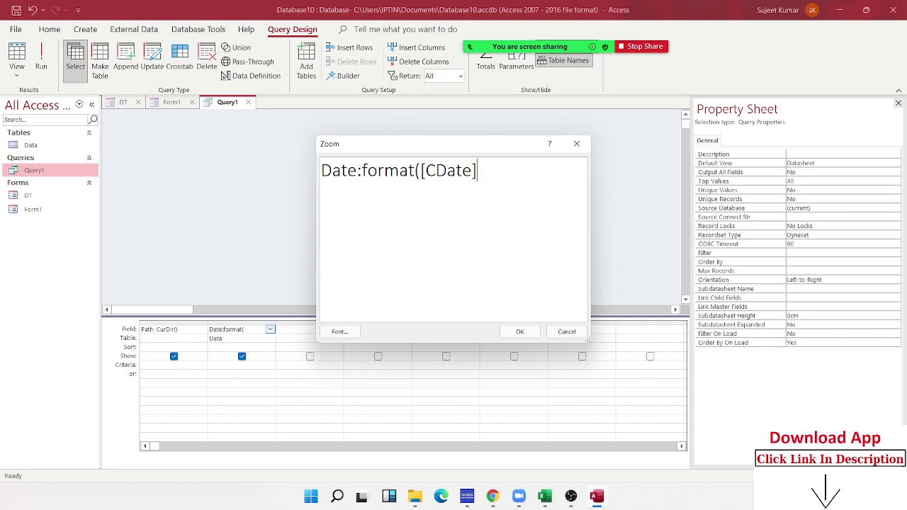
{"action": "type", "text": ",\"DD"}
{"action": "type", "text": "-MMM"}
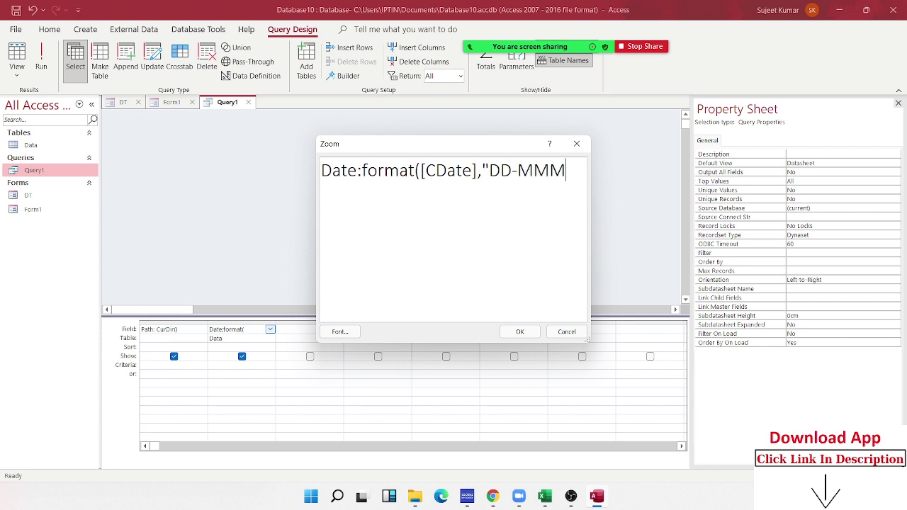
{"action": "type", "text": "-YY"}
{"action": "type", "text": "\")"}
{"action": "left_click", "coordinate": [519, 332]}
{"action": "left_click", "coordinate": [316, 233]}
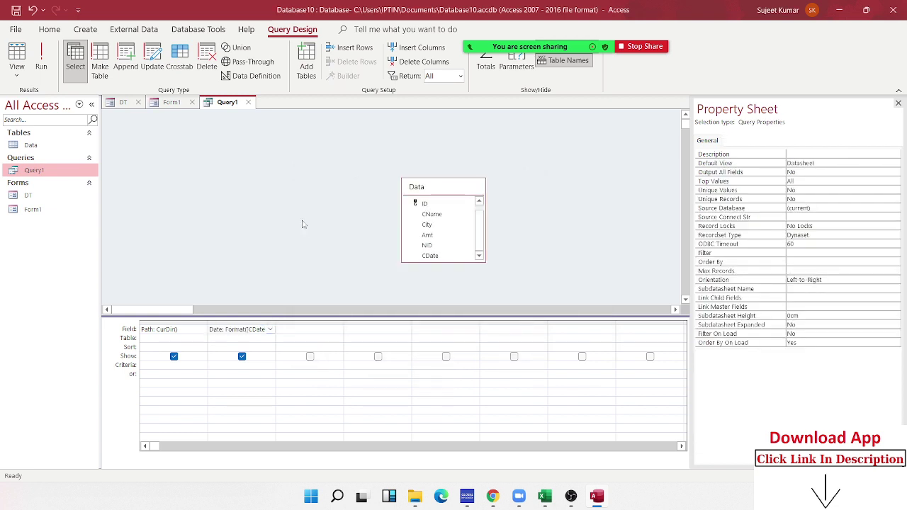
{"action": "left_click", "coordinate": [248, 102]}
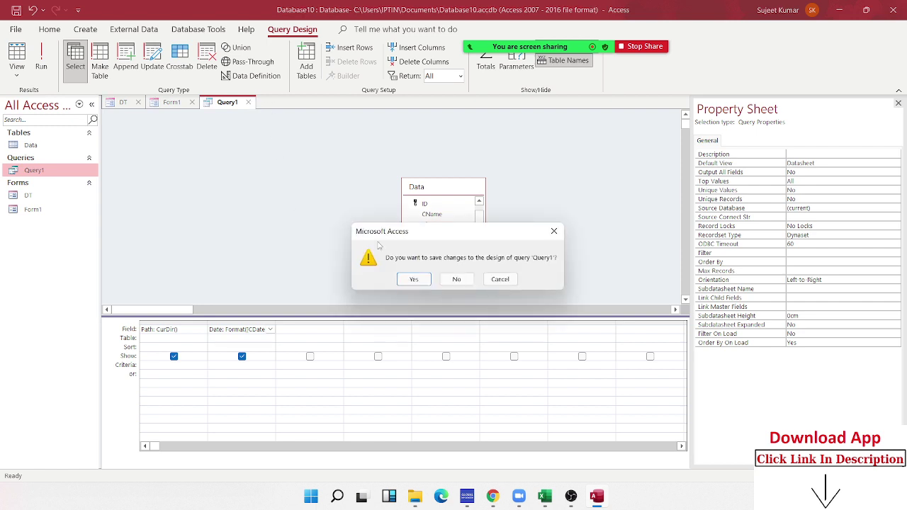
Save Query1, run it, and dismiss the CurDir error message.
{"action": "left_click", "coordinate": [411, 278]}
{"action": "double_click", "coordinate": [61, 173]}
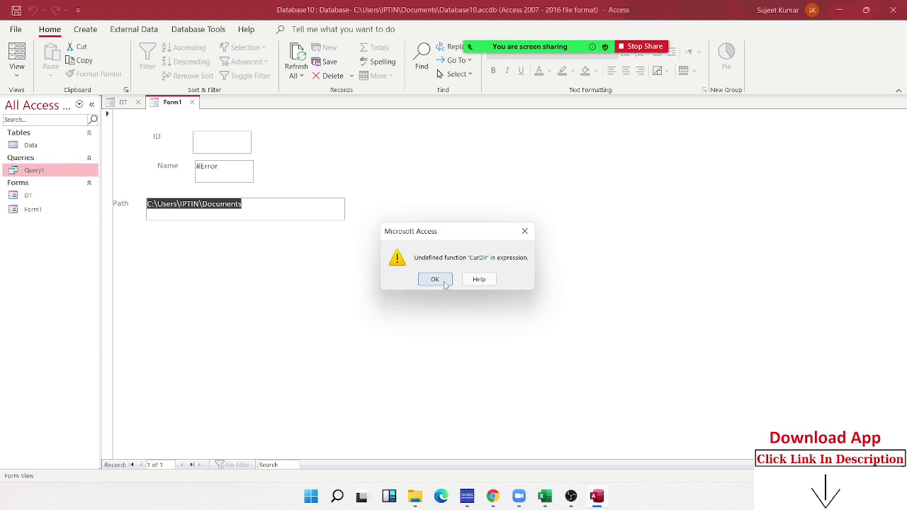
{"action": "left_click", "coordinate": [434, 279]}
Replace the Path: CurDir() column with all Data table fields, save Query1, and open its datasheet.
{"action": "right_click", "coordinate": [79, 171]}
{"action": "left_click", "coordinate": [118, 198]}
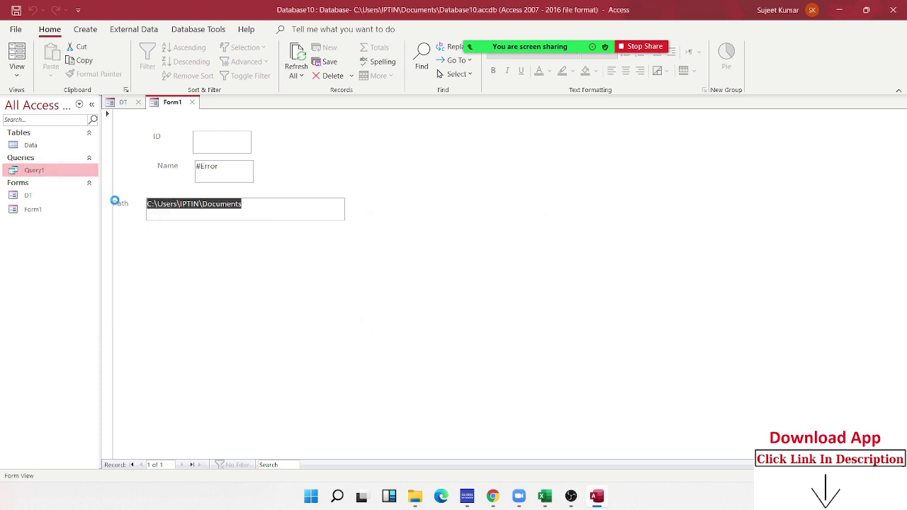
{"action": "left_click", "coordinate": [163, 313]}
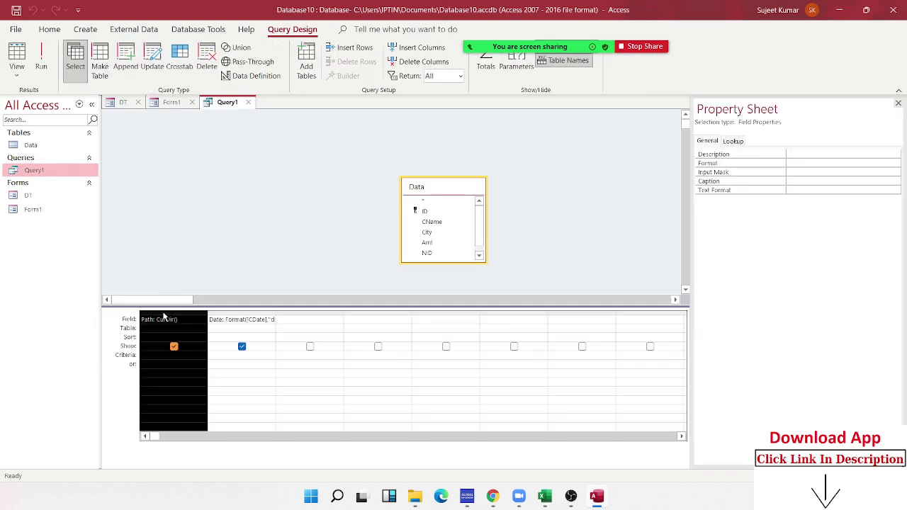
{"action": "key", "text": "Delete"}
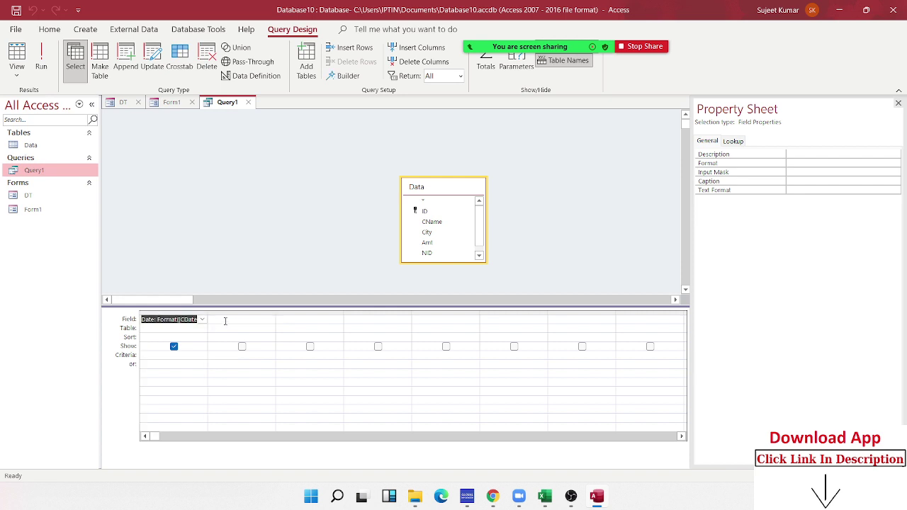
{"action": "double_click", "coordinate": [439, 204]}
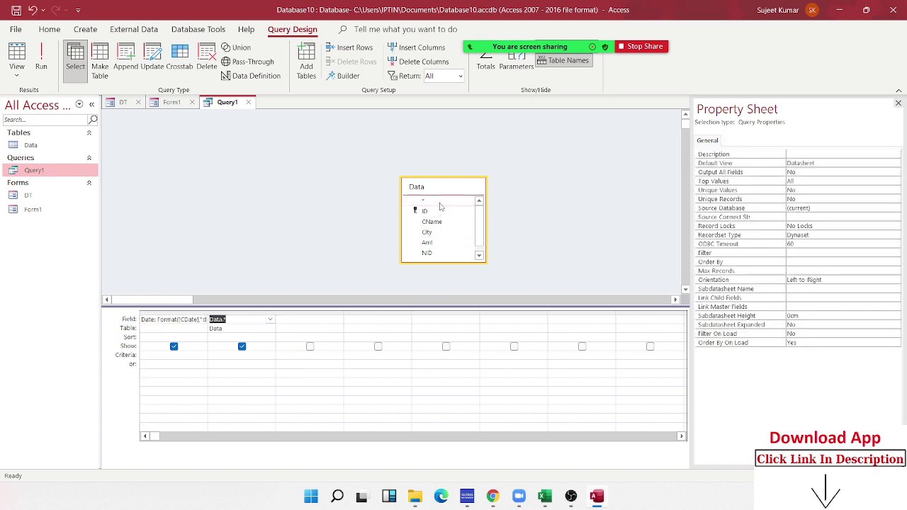
{"action": "left_click", "coordinate": [222, 177]}
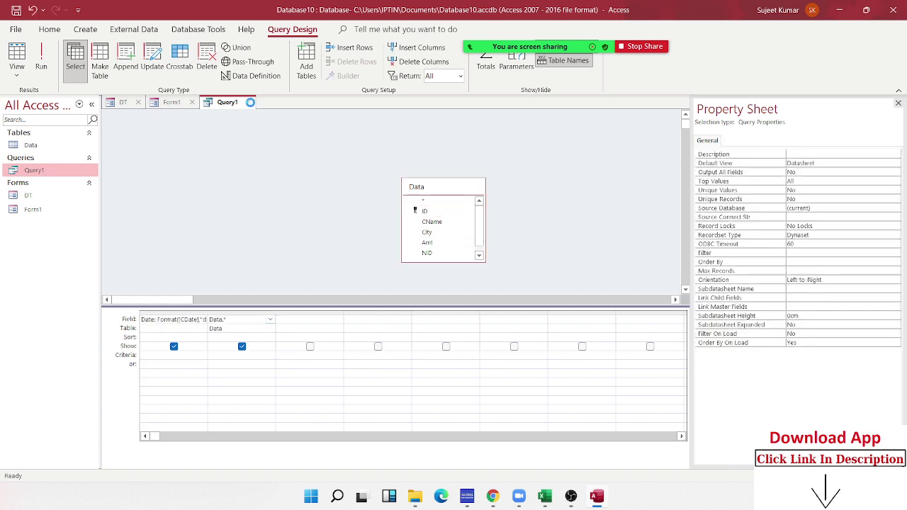
{"action": "left_click", "coordinate": [409, 285]}
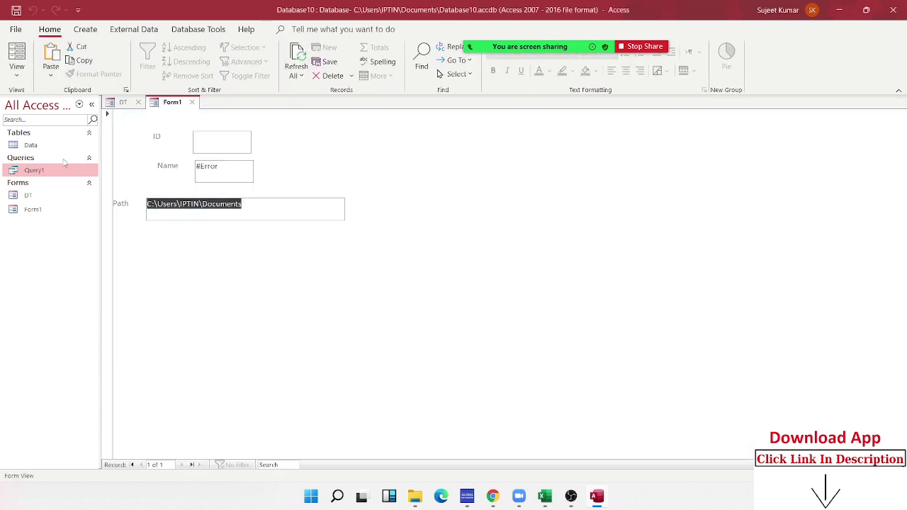
{"action": "double_click", "coordinate": [33, 170]}
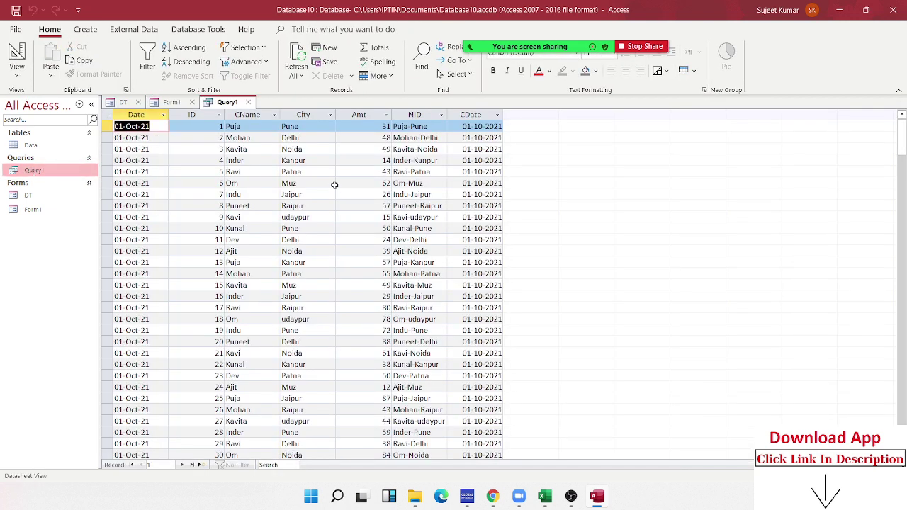
{"action": "left_click", "coordinate": [136, 114]}
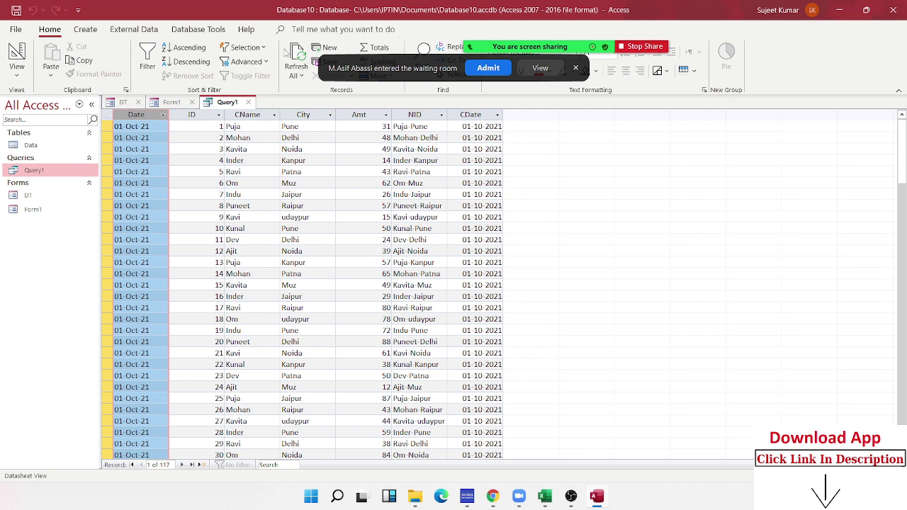
End the Zoom meeting for all participants and open a new blank Chrome tab.
{"action": "left_click", "coordinate": [830, 27]}
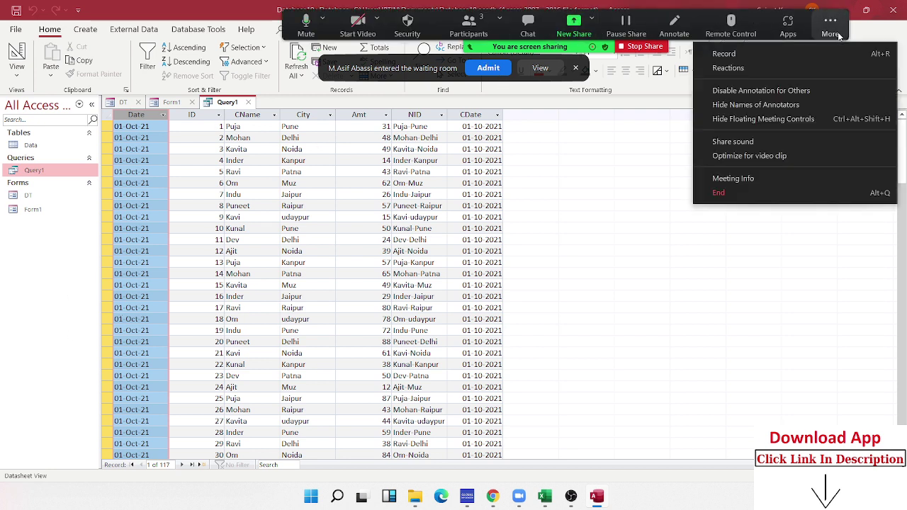
{"action": "left_click", "coordinate": [718, 192]}
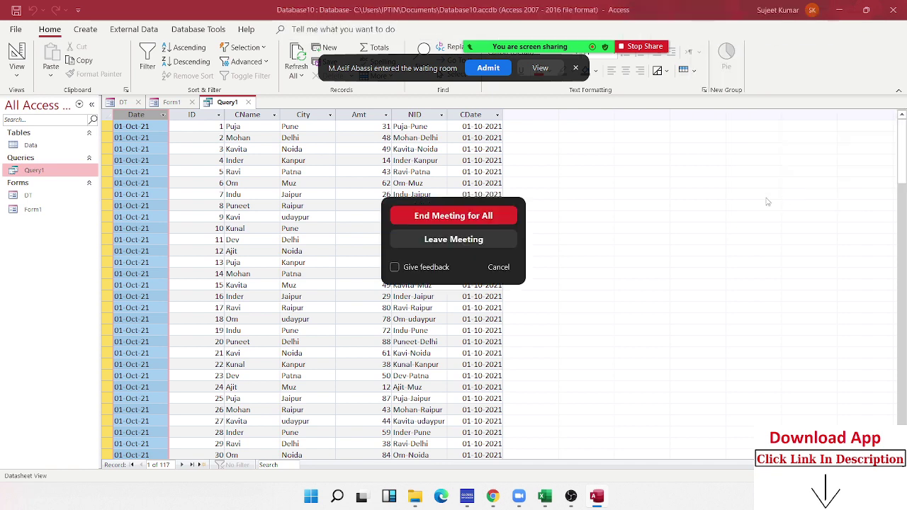
{"action": "left_click", "coordinate": [487, 220]}
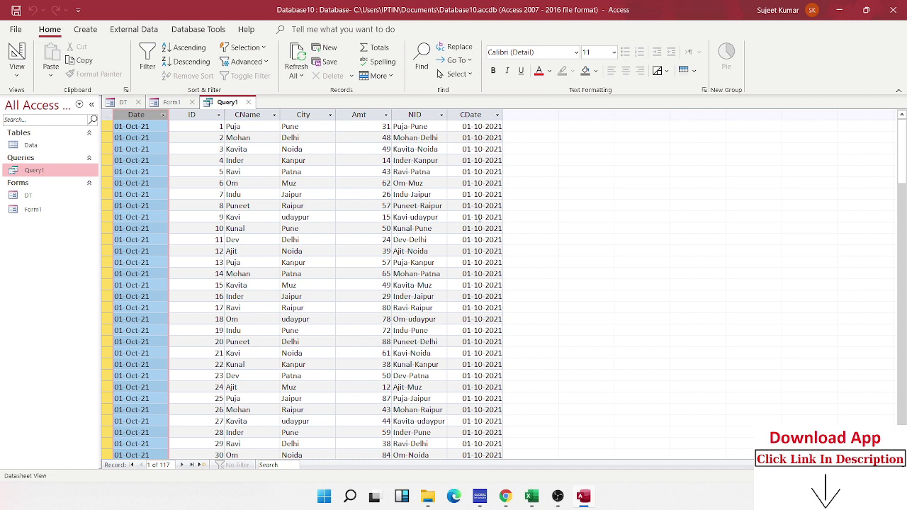
{"action": "left_click", "coordinate": [506, 497]}
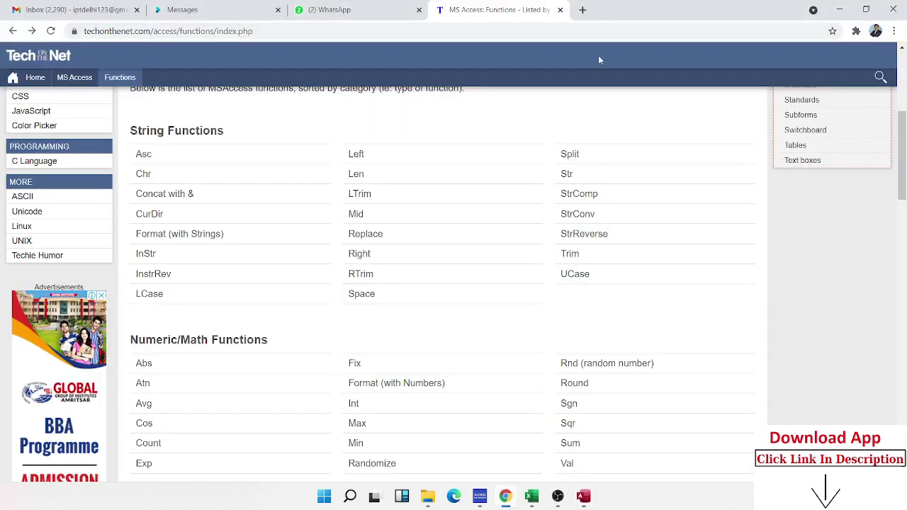
{"action": "left_click", "coordinate": [583, 10]}
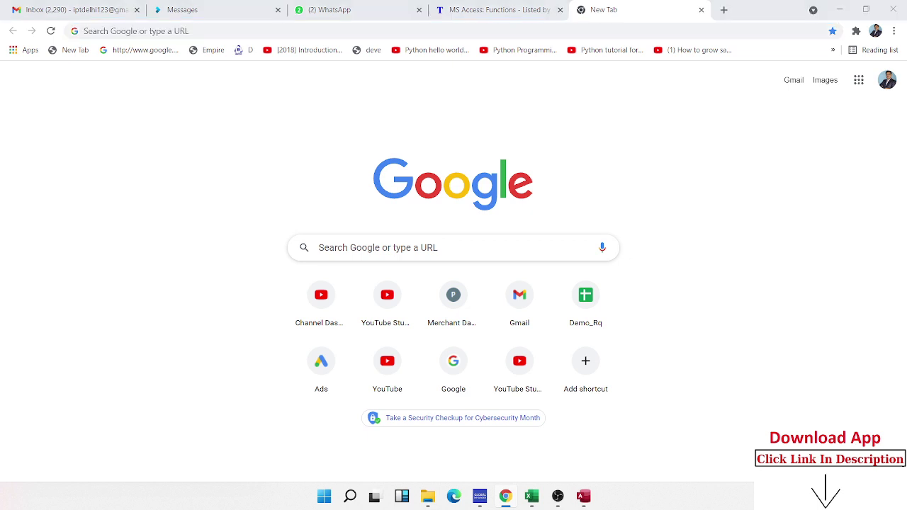